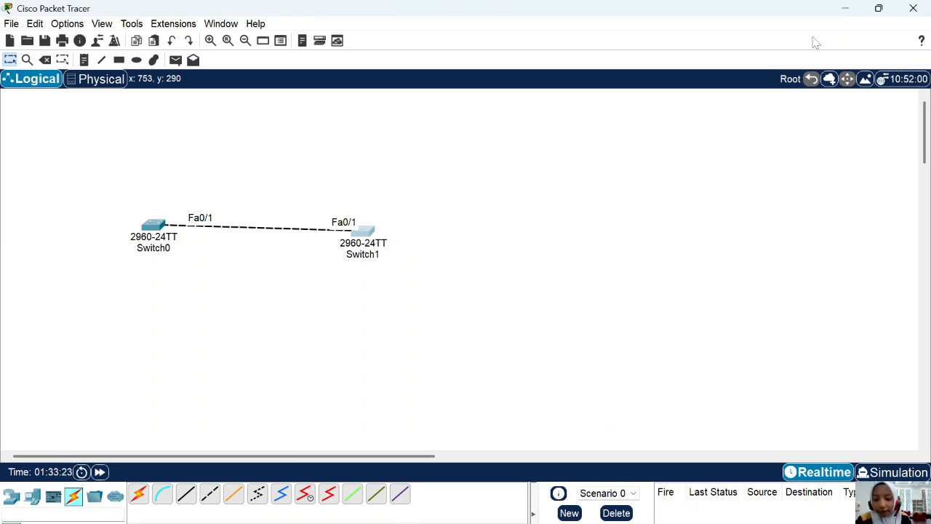
Add three more automatically chosen cable connections between Switch0 and Switch1, using ports Fa0/2, Fa0/3 and Fa0/4.
{"action": "left_click", "coordinate": [138, 494]}
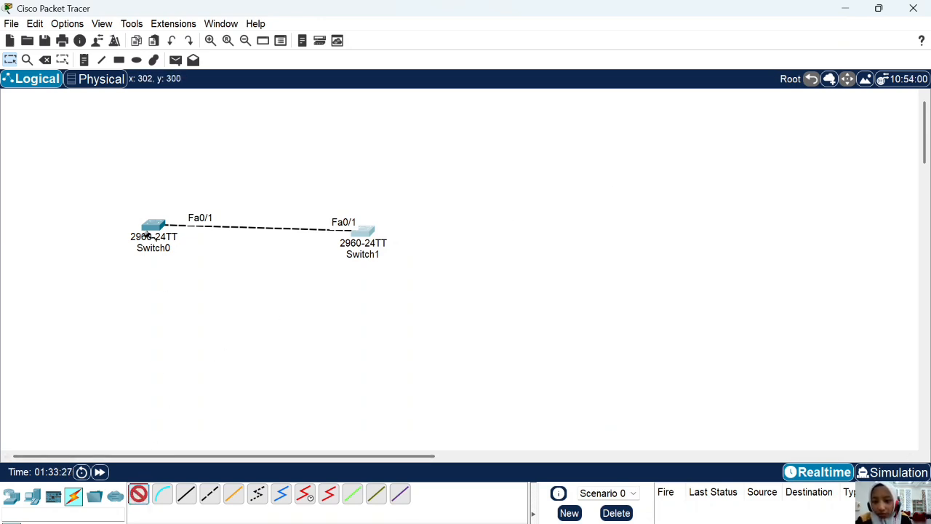
{"action": "left_click", "coordinate": [152, 227]}
{"action": "left_click", "coordinate": [362, 232]}
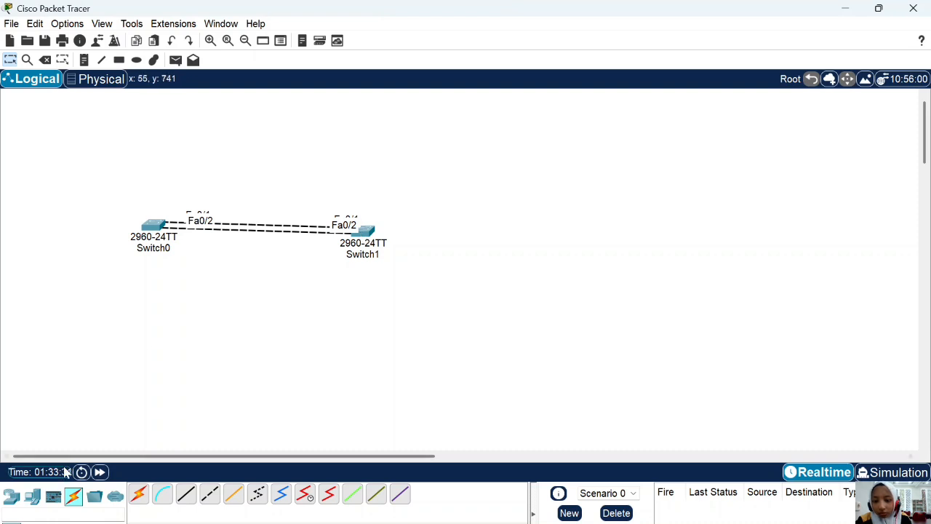
{"action": "left_click", "coordinate": [138, 493]}
{"action": "left_click", "coordinate": [150, 227]}
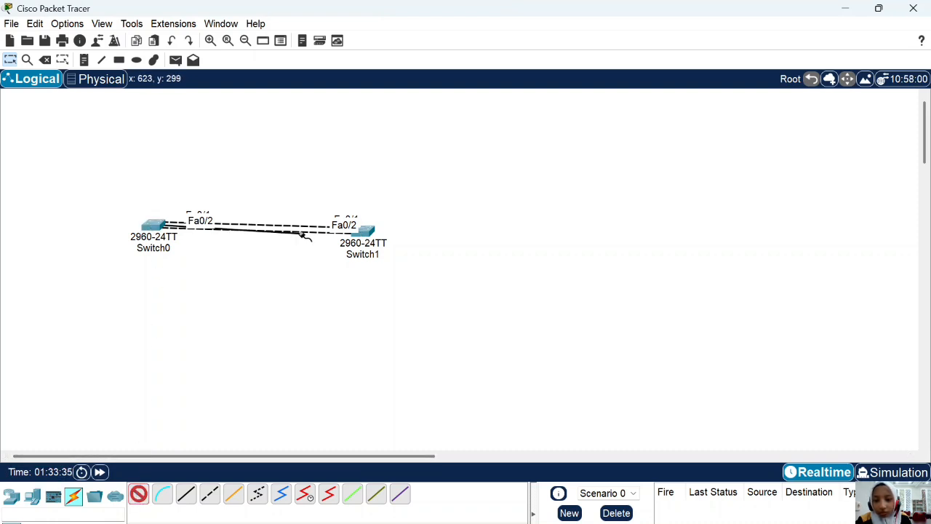
{"action": "left_click", "coordinate": [364, 231]}
{"action": "left_click", "coordinate": [139, 494]}
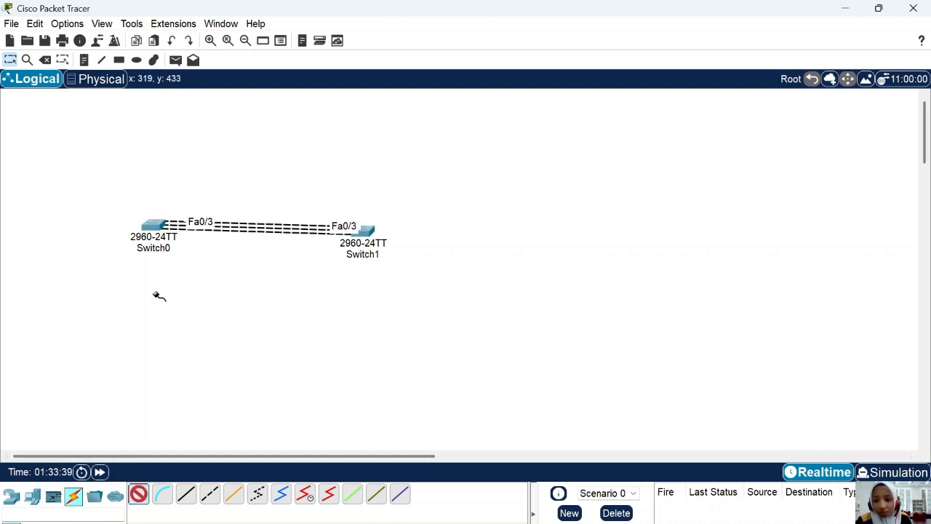
{"action": "left_click", "coordinate": [154, 226]}
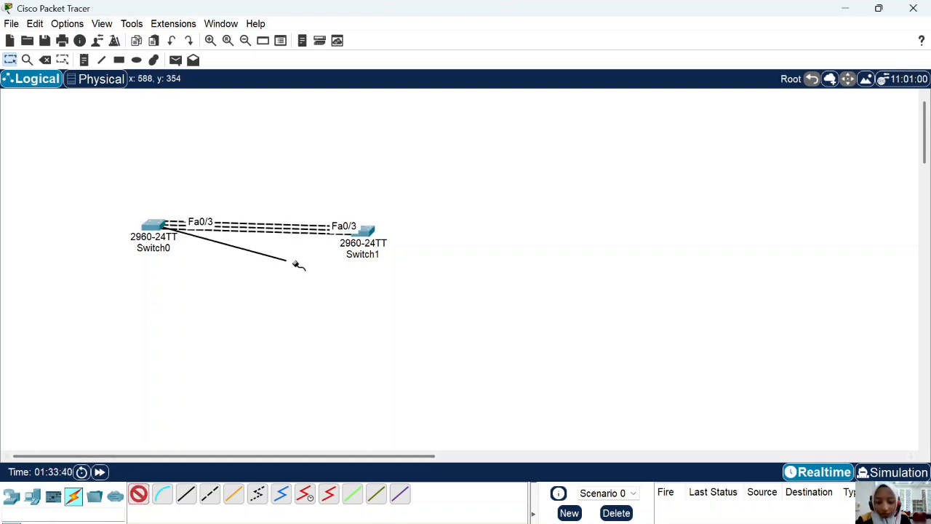
{"action": "left_click", "coordinate": [366, 232]}
Move Switch1 farther away from Switch0 and rename it Switch2.
{"action": "left_click_drag", "start_coordinate": [366, 232], "coordinate": [412, 225]}
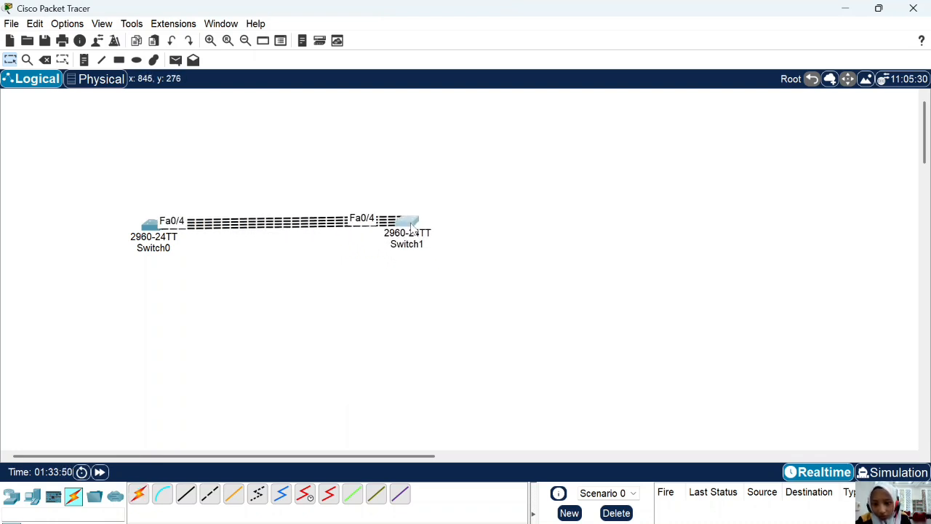
{"action": "left_click", "coordinate": [422, 245]}
{"action": "key", "text": "BackSpace"}
{"action": "type", "text": "2"}
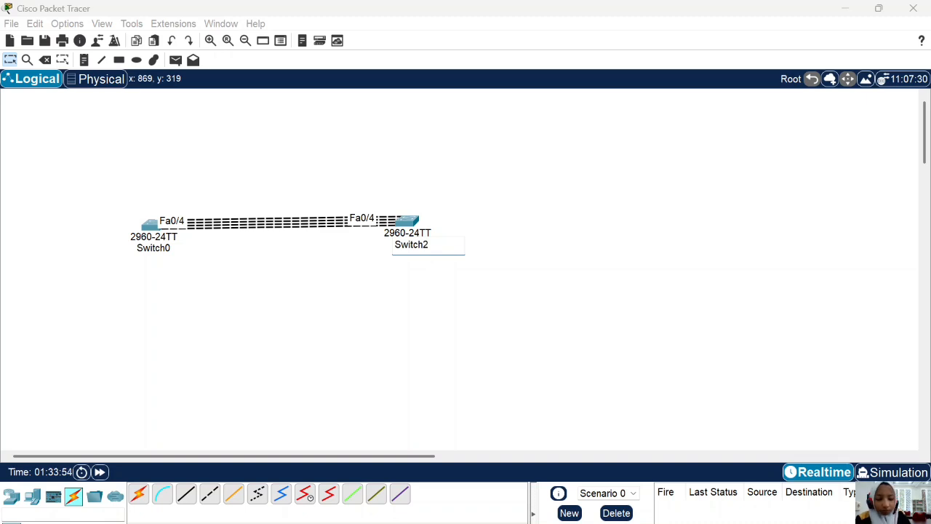
{"action": "key", "text": "Return"}
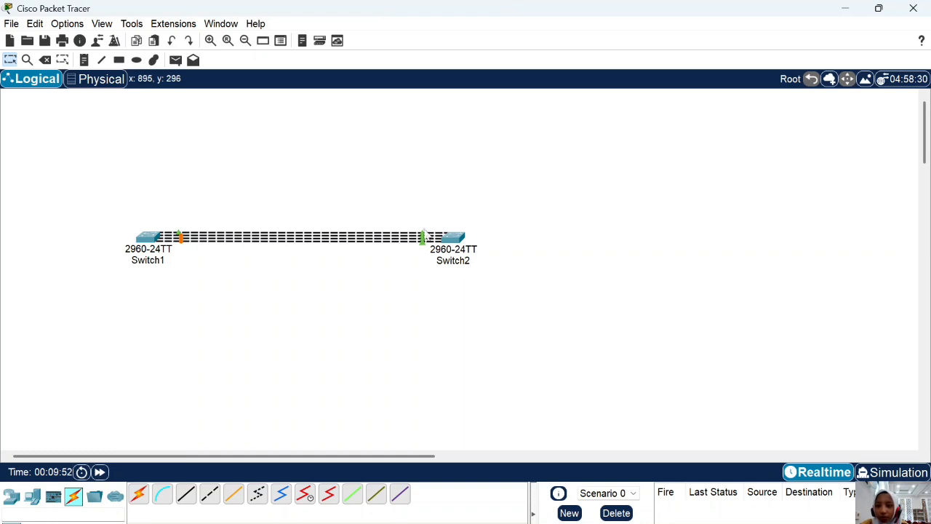
Place a text note above and beside Switch2 with the first line "LACP=open standard".
{"action": "left_click", "coordinate": [84, 59]}
{"action": "left_click", "coordinate": [499, 175]}
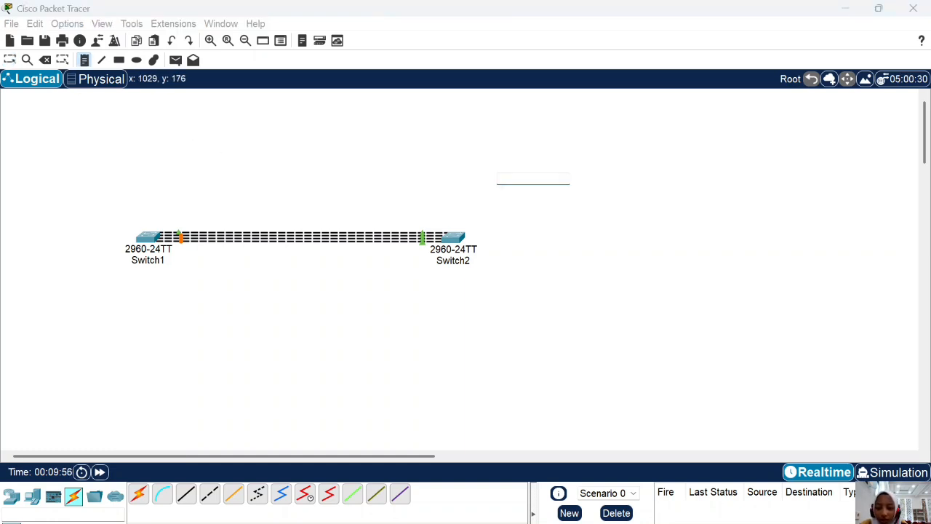
{"action": "type", "text": "lacp"}
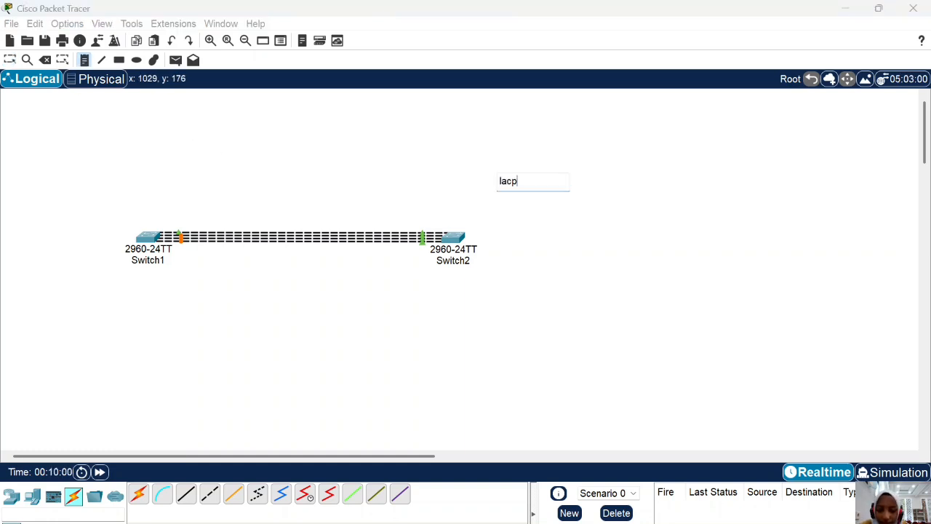
{"action": "key", "text": "BackSpace"}
{"action": "key", "text": "BackSpace"}
{"action": "key", "text": "BackSpace"}
{"action": "key", "text": "BackSpace"}
{"action": "type", "text": "LAC"}
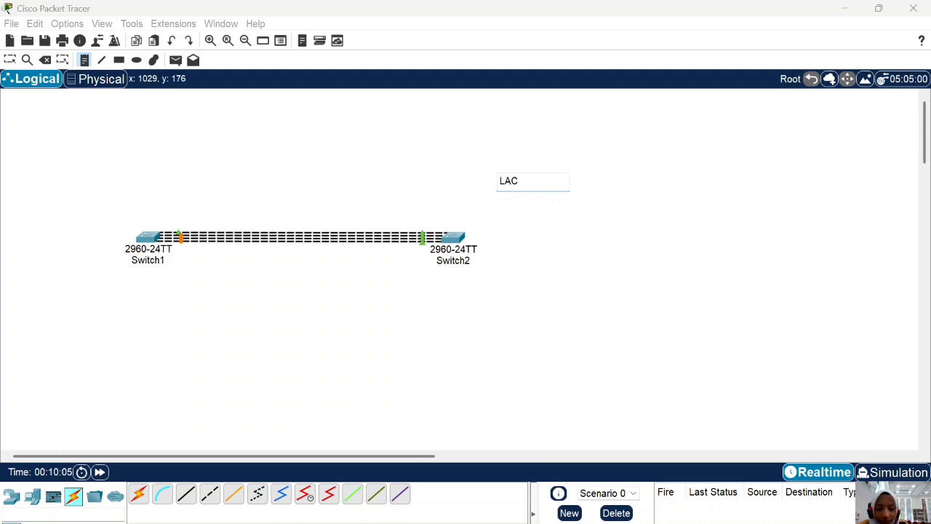
{"action": "type", "text": "P=open"}
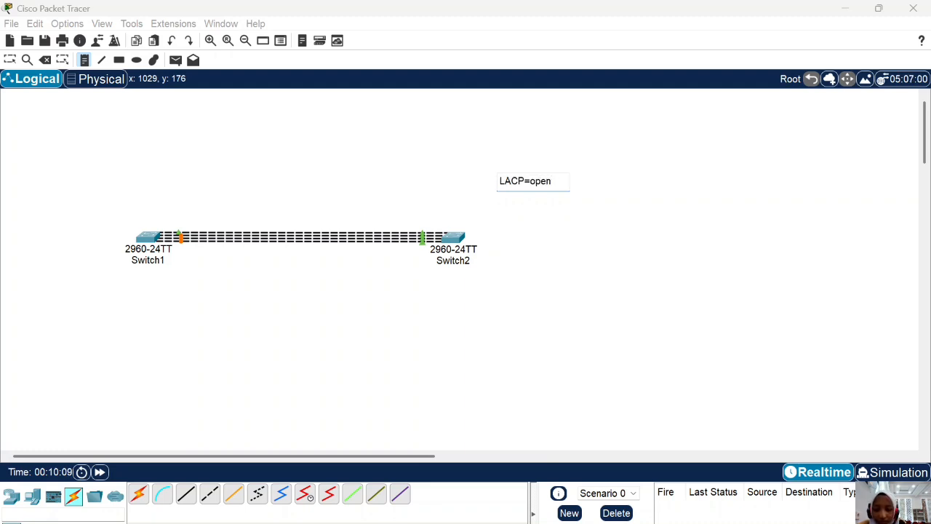
{"action": "type", "text": " standar"}
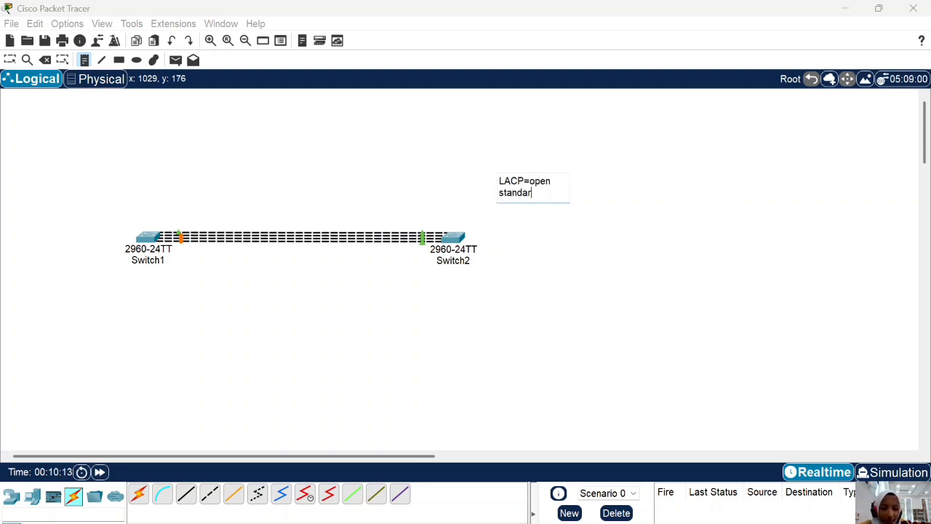
{"action": "type", "text": "d"}
{"action": "key", "text": "Return"}
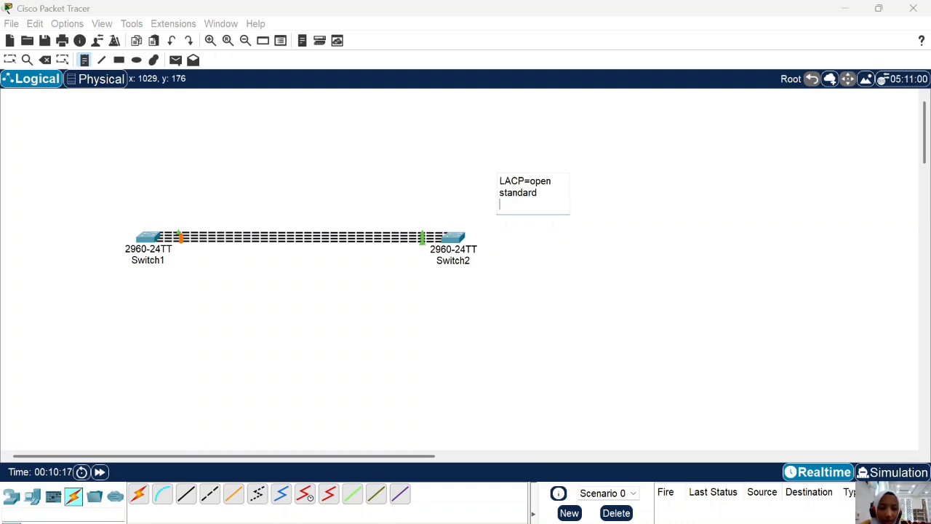
Add the lines "PAGP=khusus cisco" and "LAYER 3=" to the note and finish editing it.
{"action": "type", "text": "P"}
{"action": "key", "text": "BackSpace"}
{"action": "type", "text": "P"}
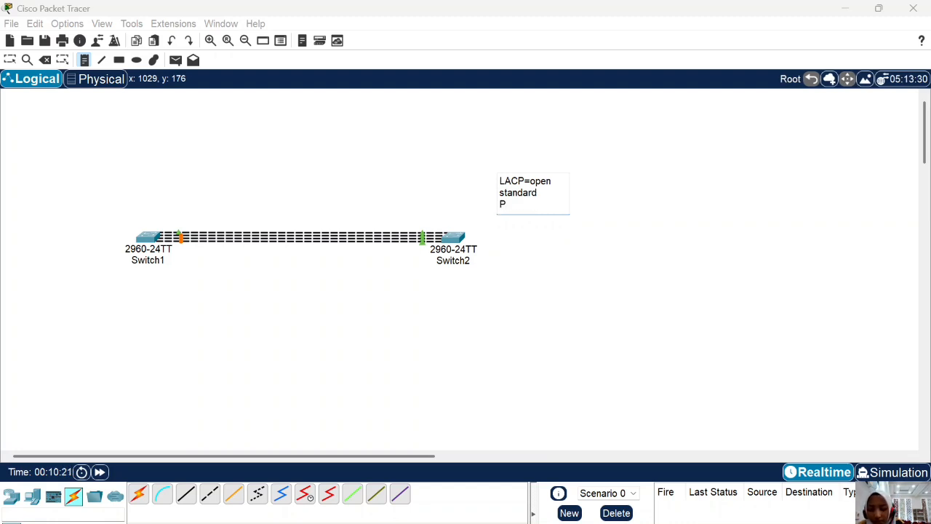
{"action": "type", "text": "AGP="}
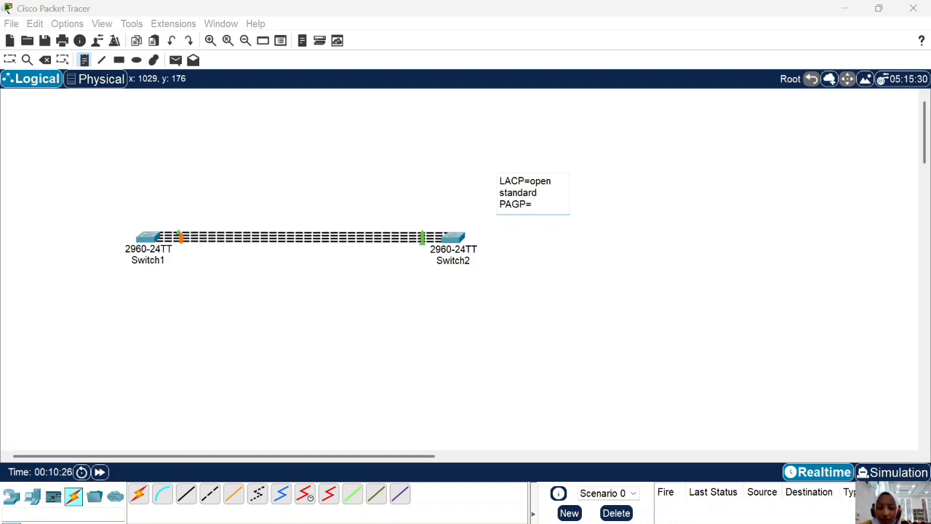
{"action": "type", "text": "khusus cisc"}
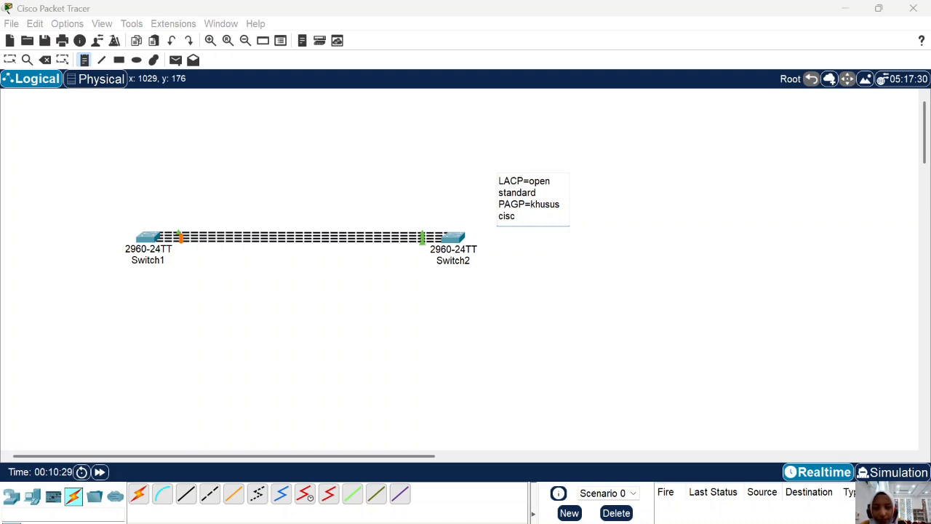
{"action": "type", "text": "o"}
{"action": "key", "text": "Return"}
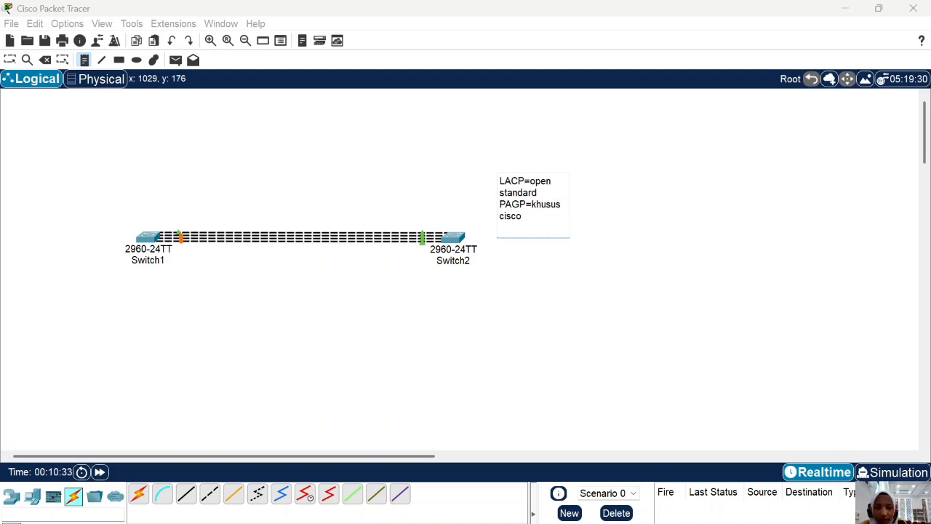
{"action": "type", "text": "LAYER 3"}
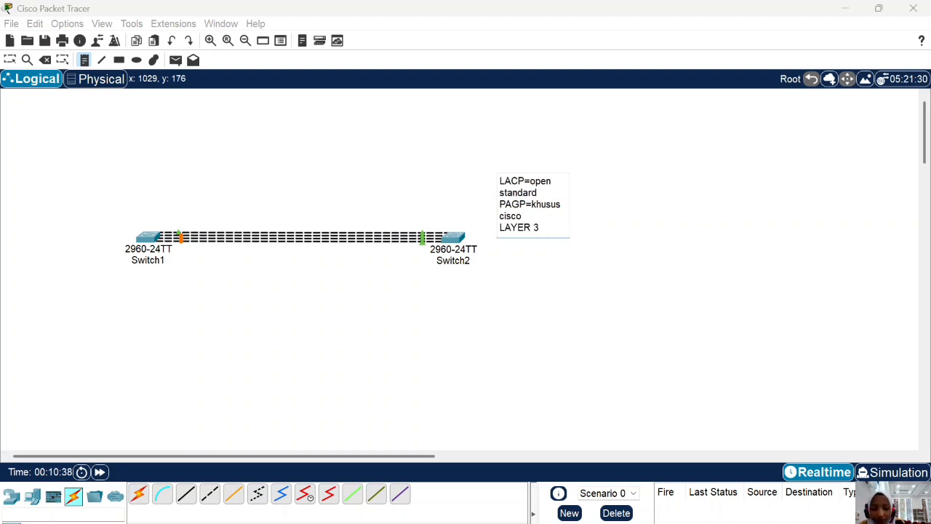
{"action": "type", "text": "="}
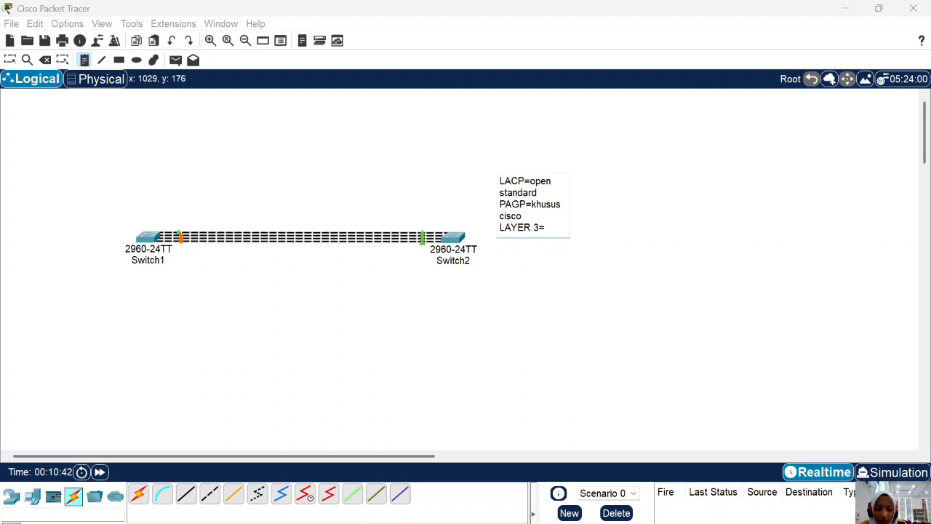
{"action": "left_click", "coordinate": [9, 60]}
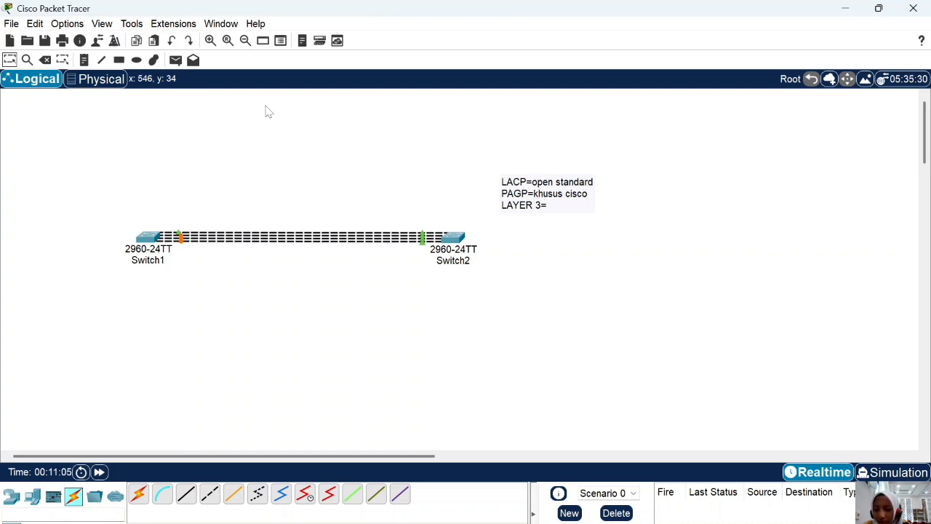
Enable the preference to always show port labels in the logical workspace and close the preferences.
{"action": "left_click", "coordinate": [67, 24]}
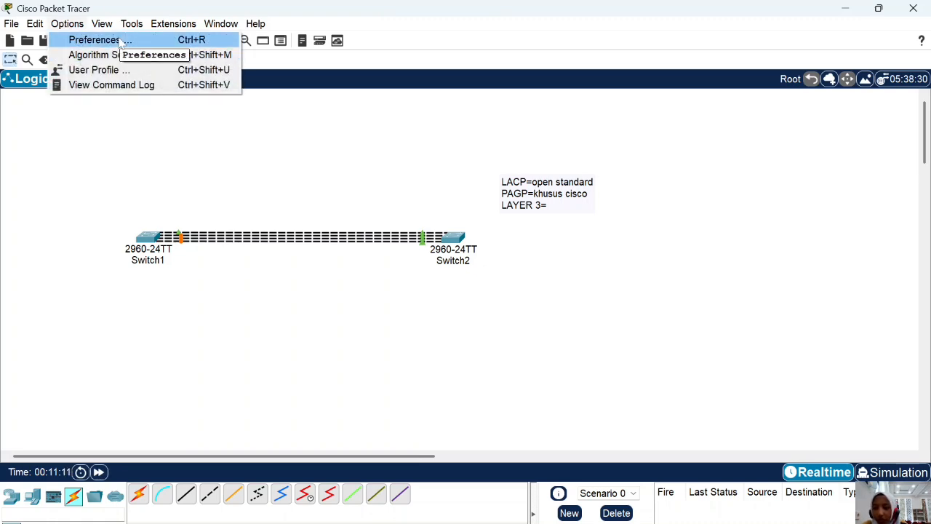
{"action": "left_click", "coordinate": [121, 41]}
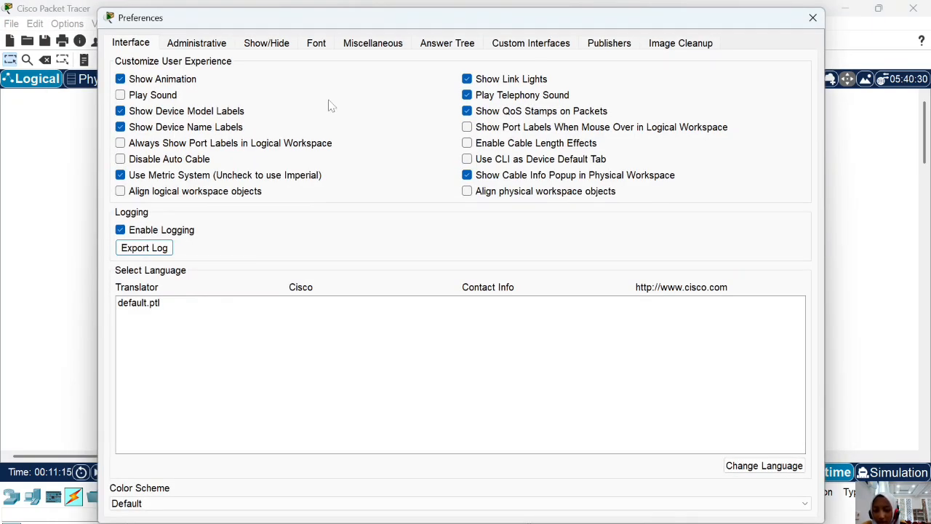
{"action": "left_click", "coordinate": [188, 144]}
{"action": "left_click", "coordinate": [813, 18]}
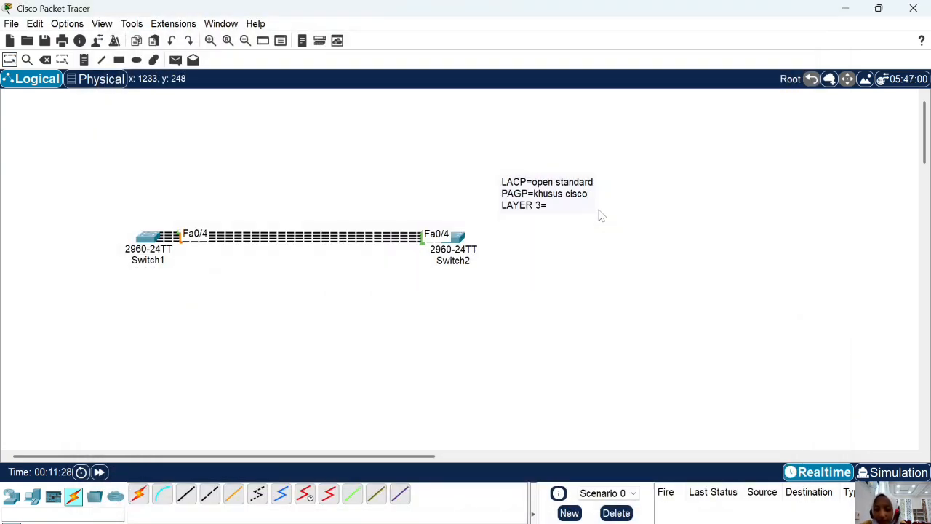
Open Switch1's command line and enter global configuration mode with en and conf t.
{"action": "left_click", "coordinate": [146, 240]}
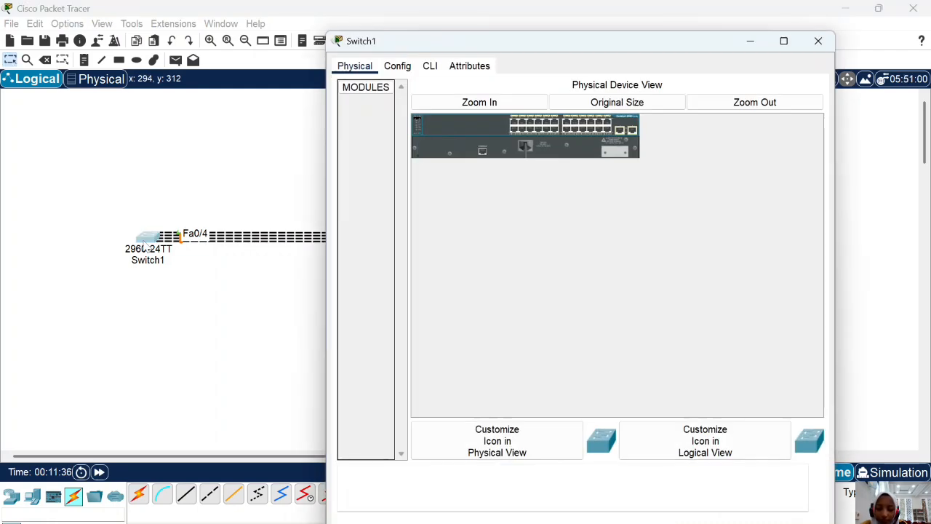
{"action": "left_click", "coordinate": [430, 67]}
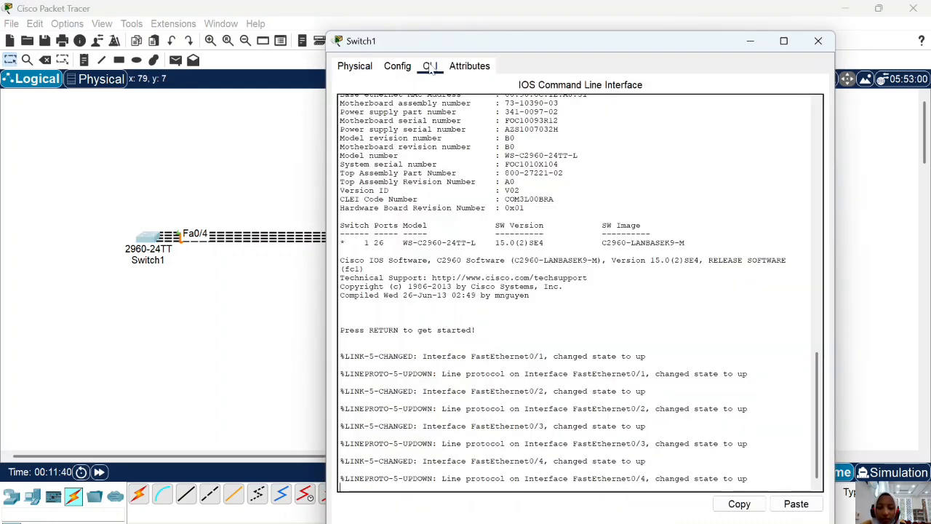
{"action": "key", "text": "Return"}
{"action": "type", "text": "E"}
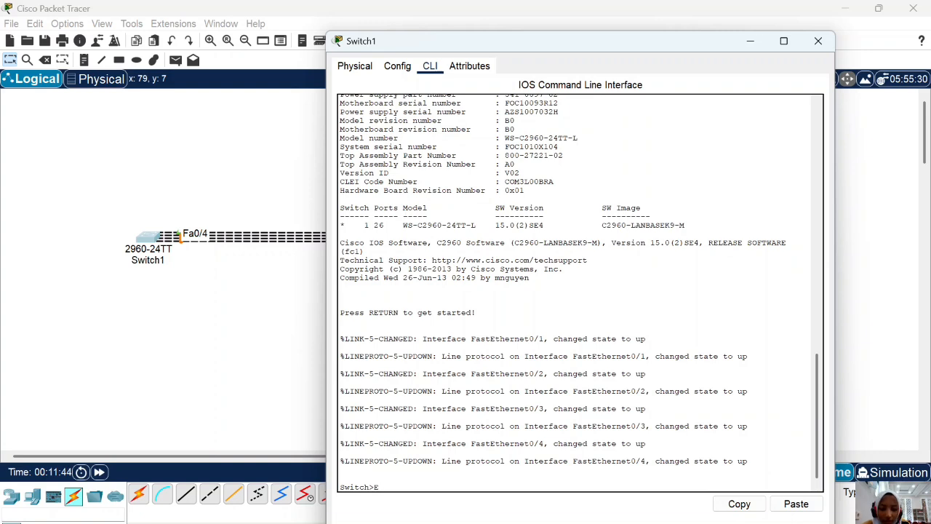
{"action": "type", "text": "n"}
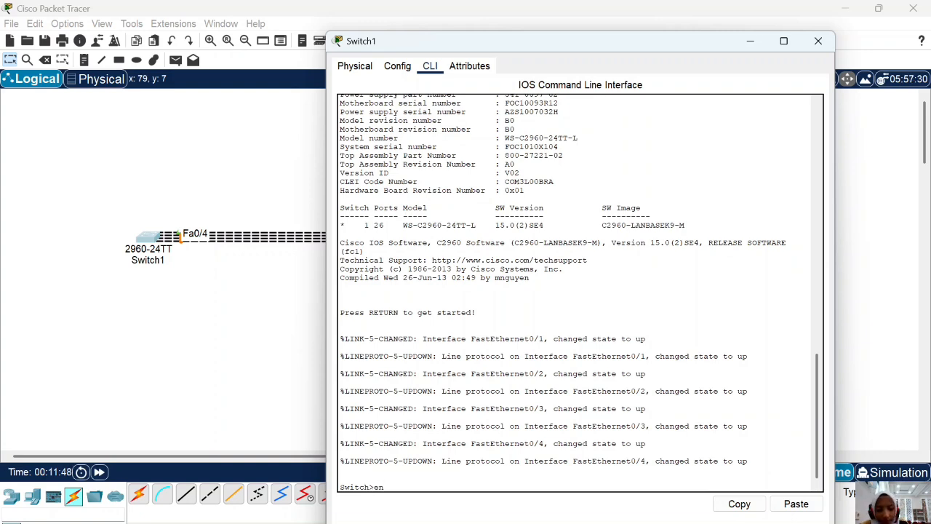
{"action": "key", "text": "Return"}
{"action": "type", "text": "conf t"}
{"action": "key", "text": "Return"}
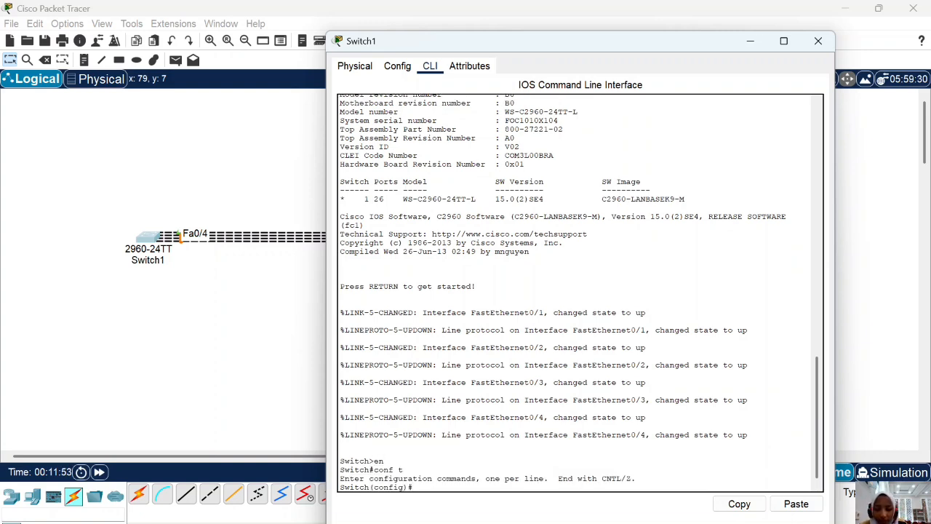
Set Switch1's interface range fa0/1-4 to trunk with switchport mode trunk, and close the switch's window.
{"action": "type", "text": "int"}
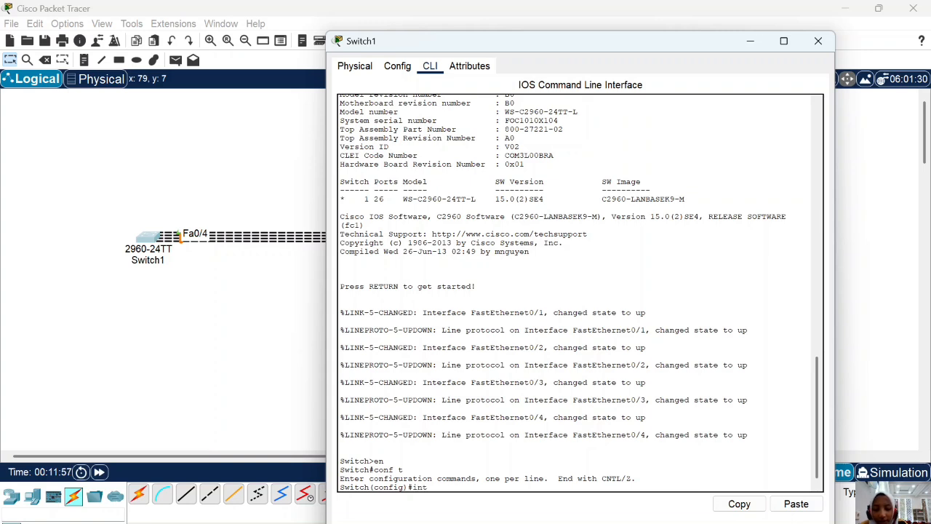
{"action": "type", "text": " range fa0/1-2"}
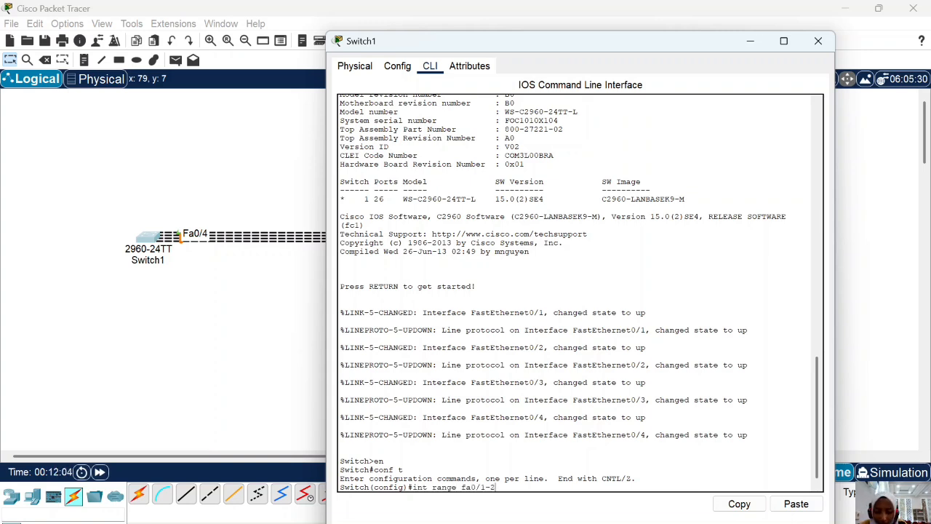
{"action": "key", "text": "BackSpace"}
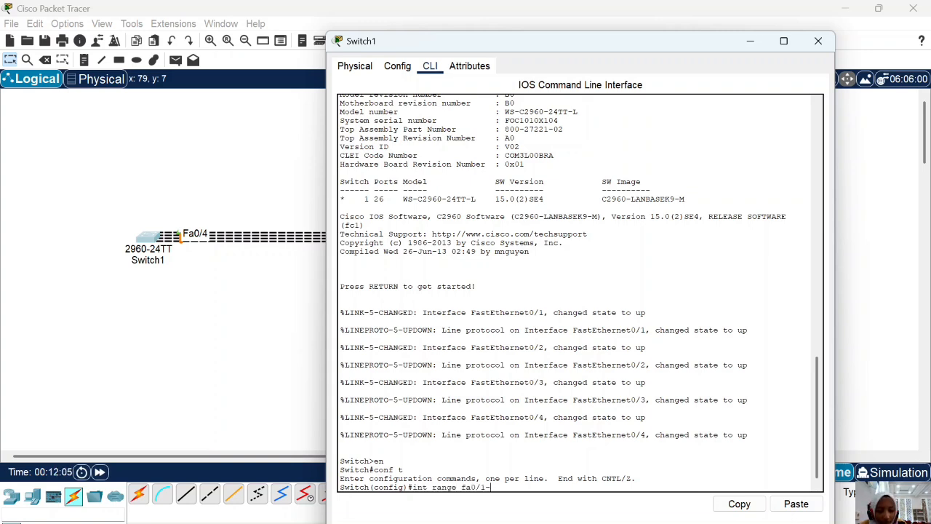
{"action": "type", "text": "4"}
{"action": "key", "text": "Return"}
{"action": "type", "text": "swi"}
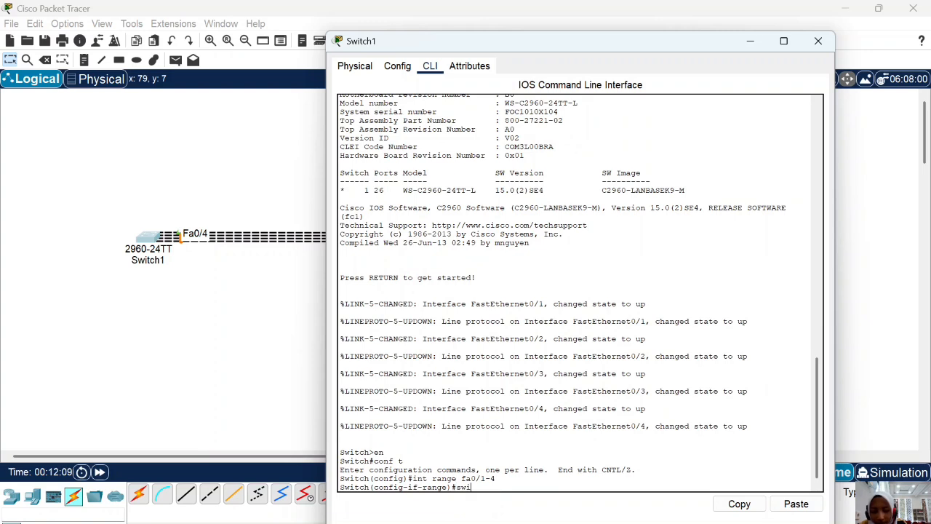
{"action": "type", "text": "tch"}
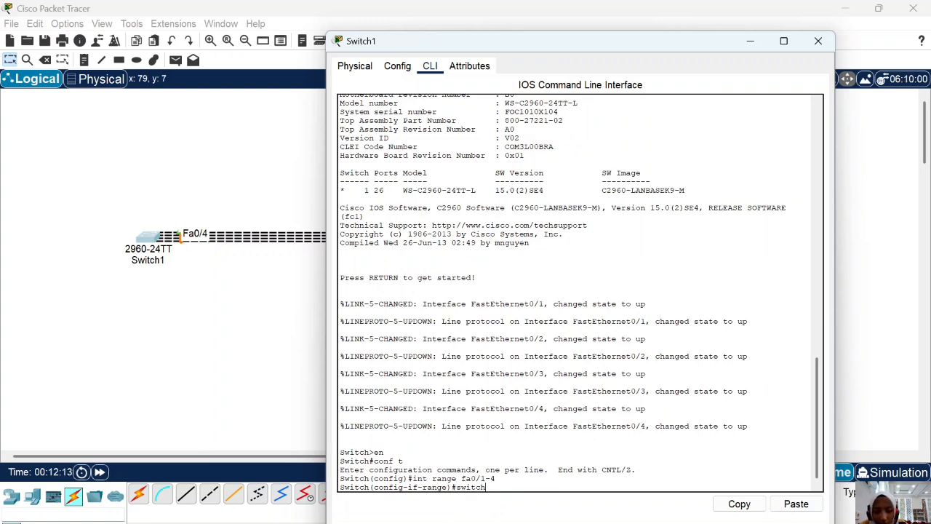
{"action": "type", "text": "port mode trunk"}
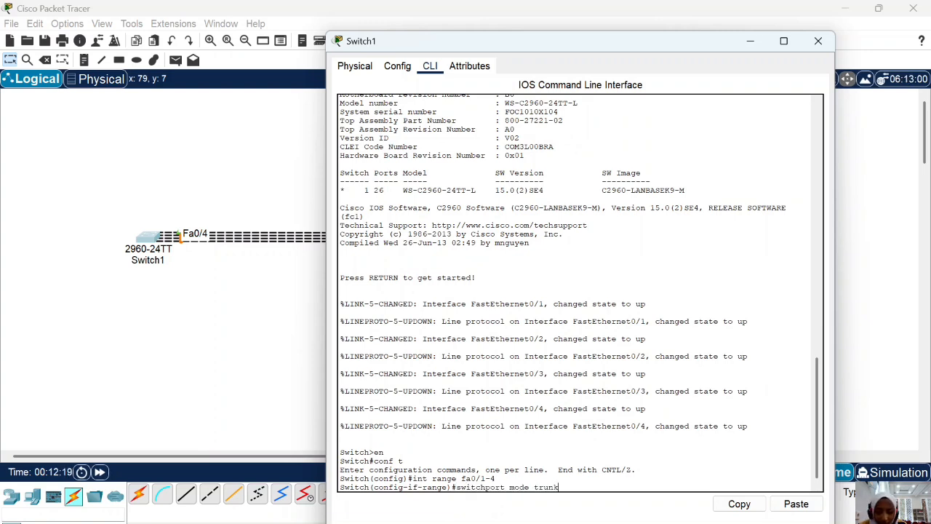
{"action": "key", "text": "Return"}
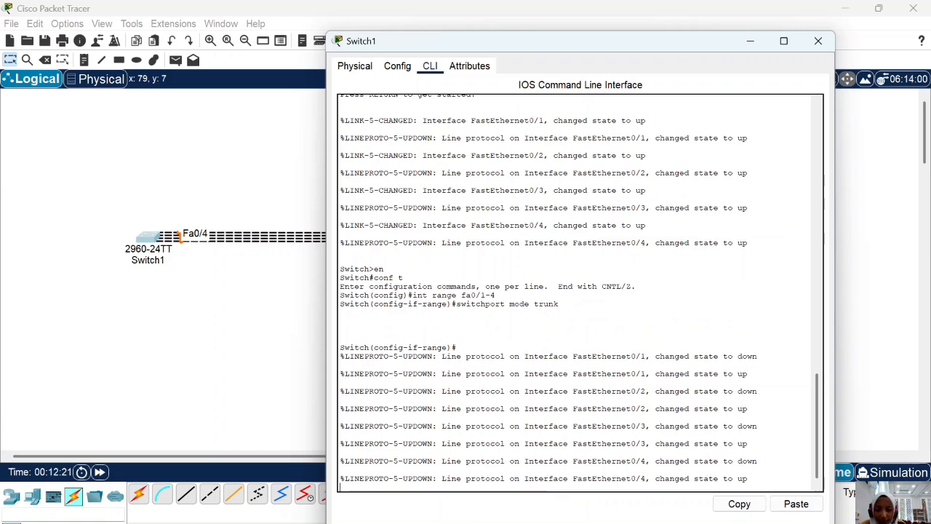
{"action": "key", "text": "Return"}
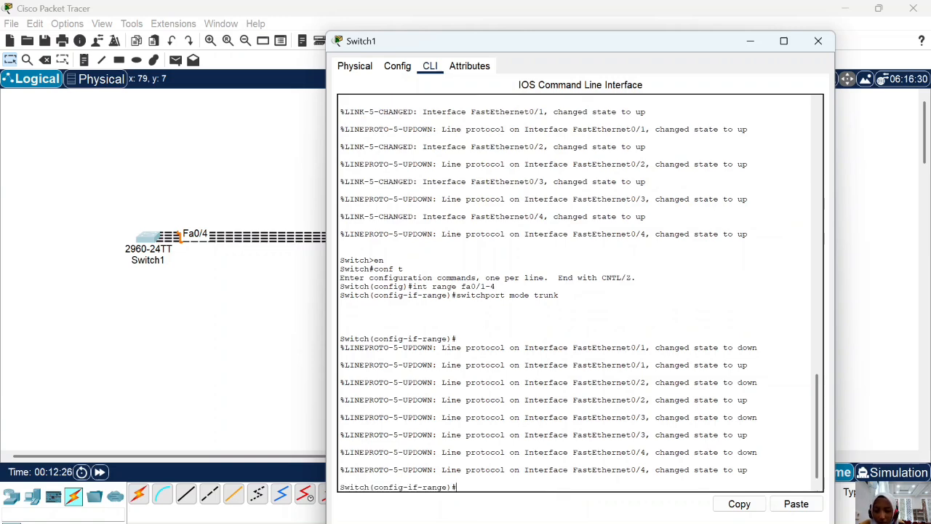
{"action": "left_click", "coordinate": [818, 41]}
Open Switch2's command line and enter global configuration mode with en and conf t.
{"action": "left_click", "coordinate": [458, 238]}
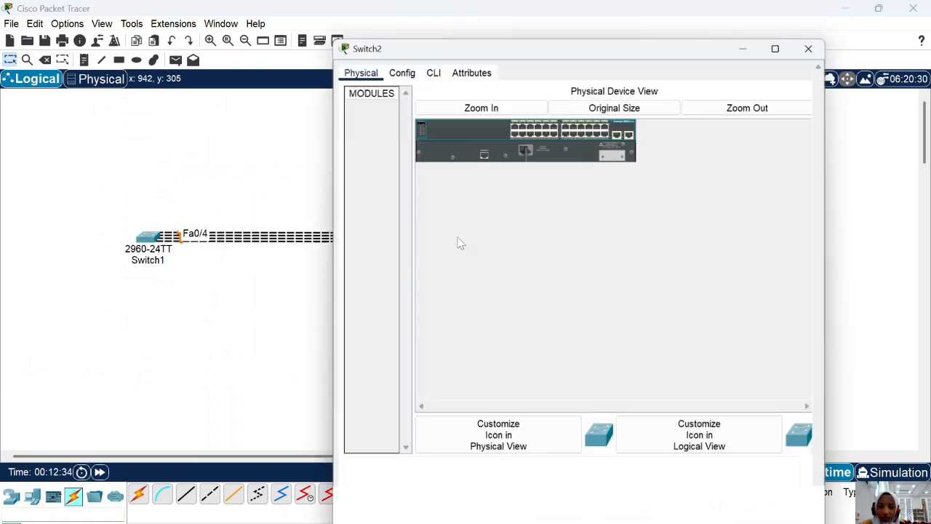
{"action": "left_click", "coordinate": [430, 65]}
{"action": "key", "text": "Return"}
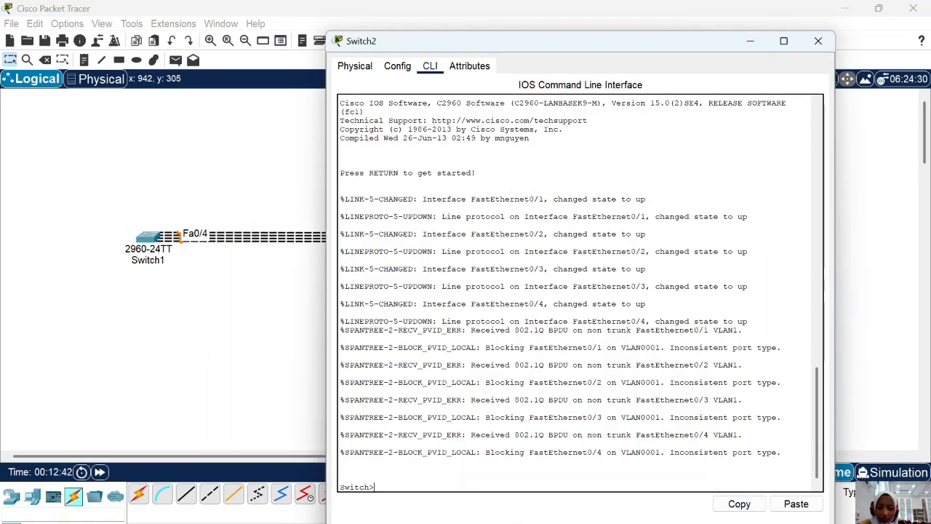
{"action": "type", "text": "en"}
{"action": "key", "text": "Return"}
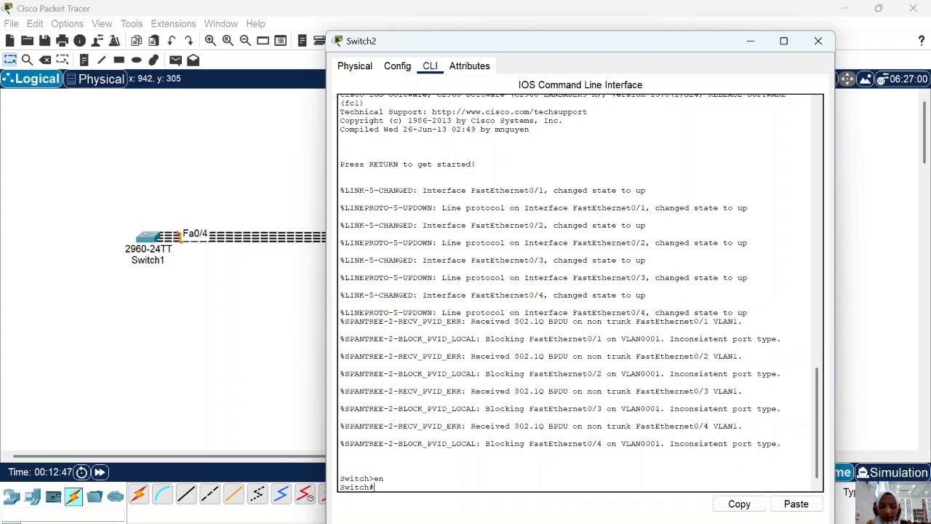
{"action": "type", "text": "conf t"}
{"action": "key", "text": "Return"}
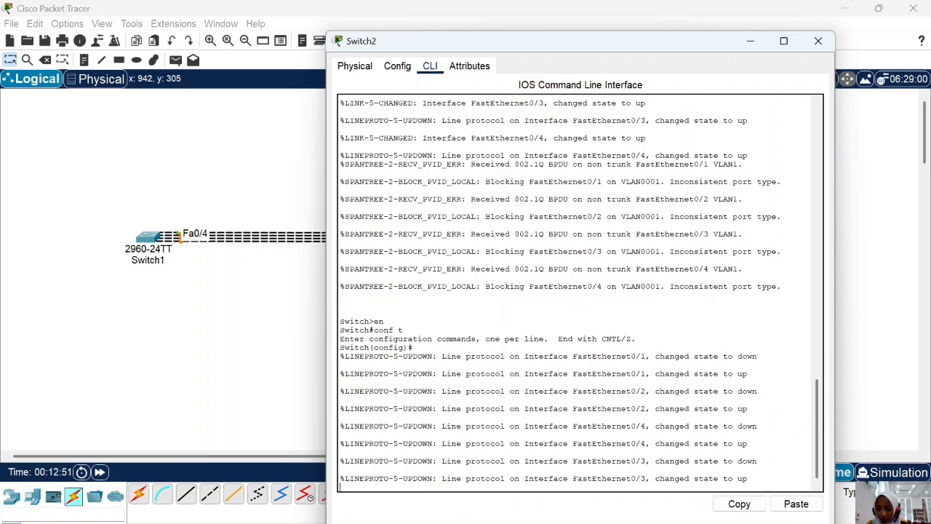
{"action": "key", "text": "Return"}
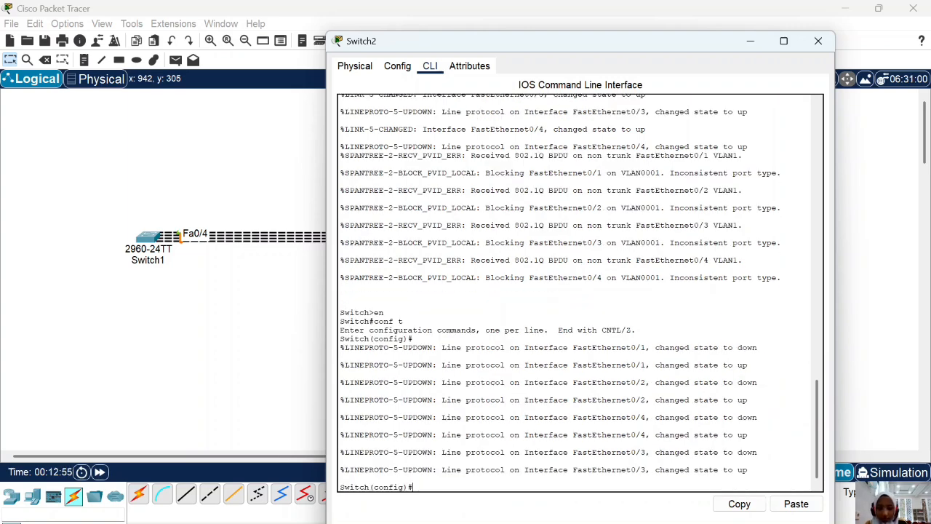
Set Switch2's interface range fa0/1-4 to trunk with switchport mode trunk.
{"action": "type", "text": "int "}
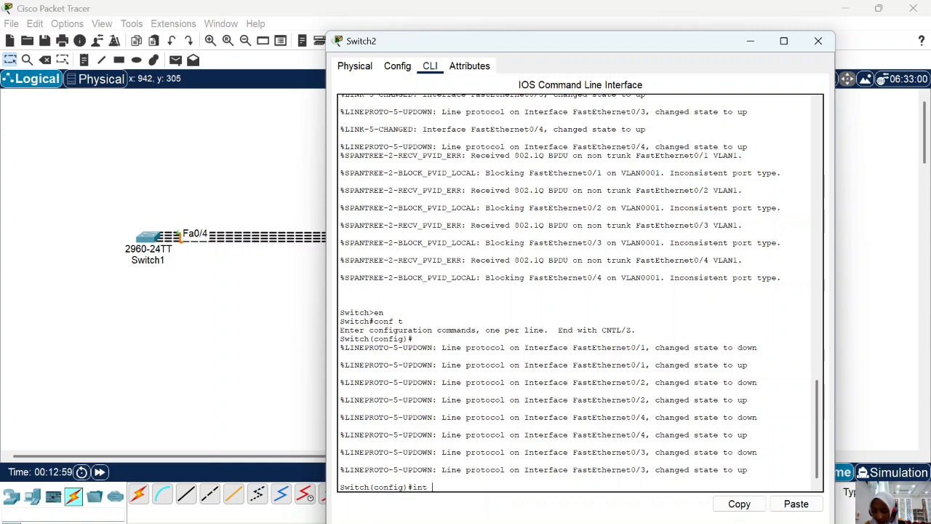
{"action": "type", "text": "range fa0"}
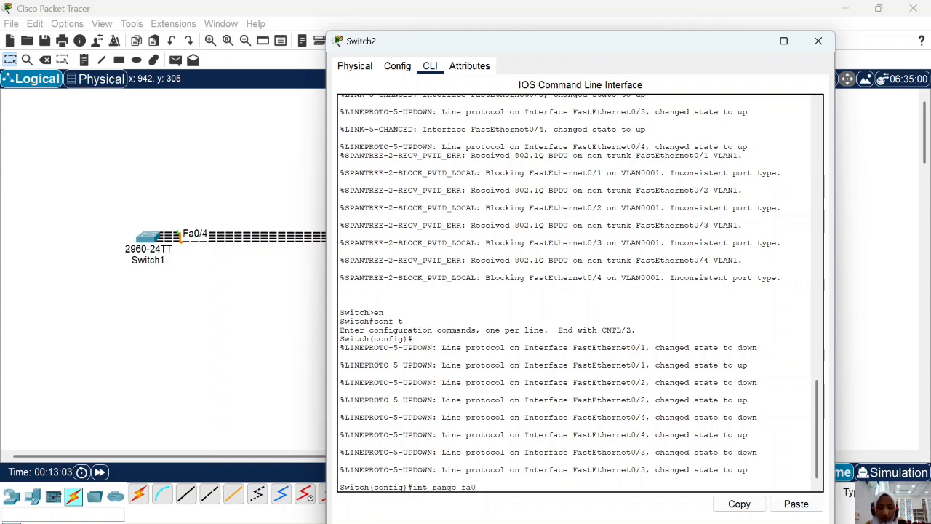
{"action": "type", "text": "/1-4"}
{"action": "key", "text": "Return"}
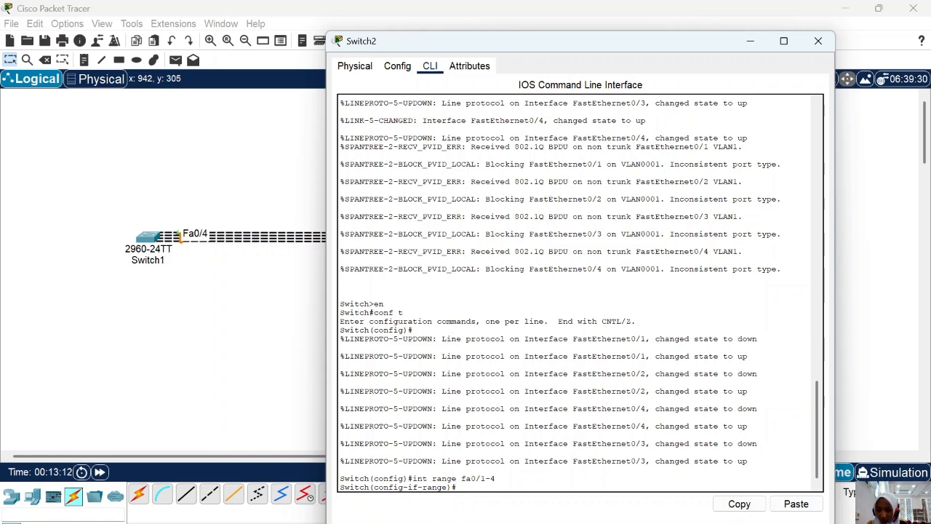
{"action": "type", "text": "switch"}
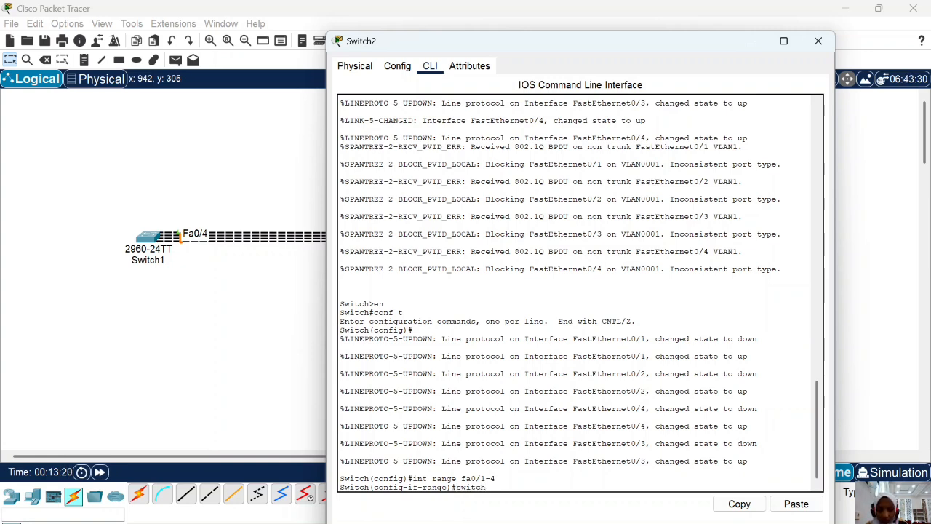
{"action": "type", "text": "port mode trun"}
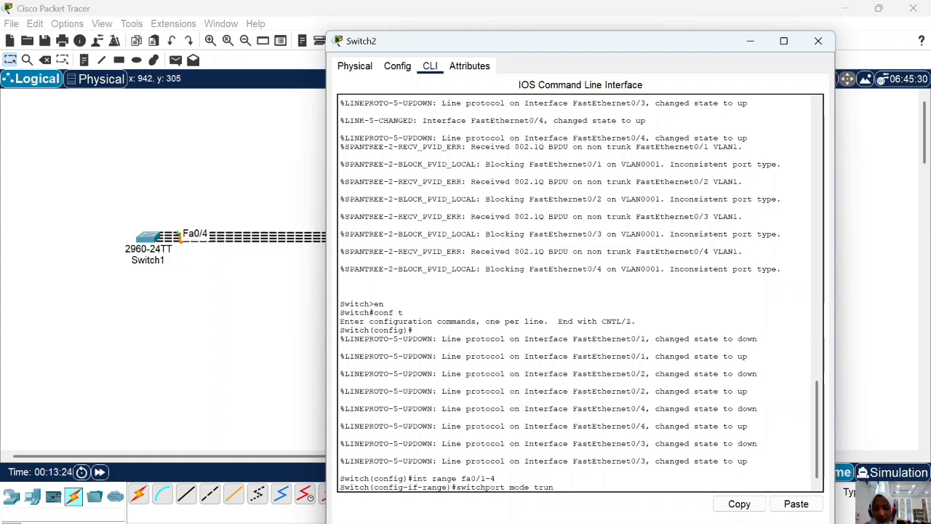
{"action": "type", "text": "k"}
{"action": "key", "text": "Return"}
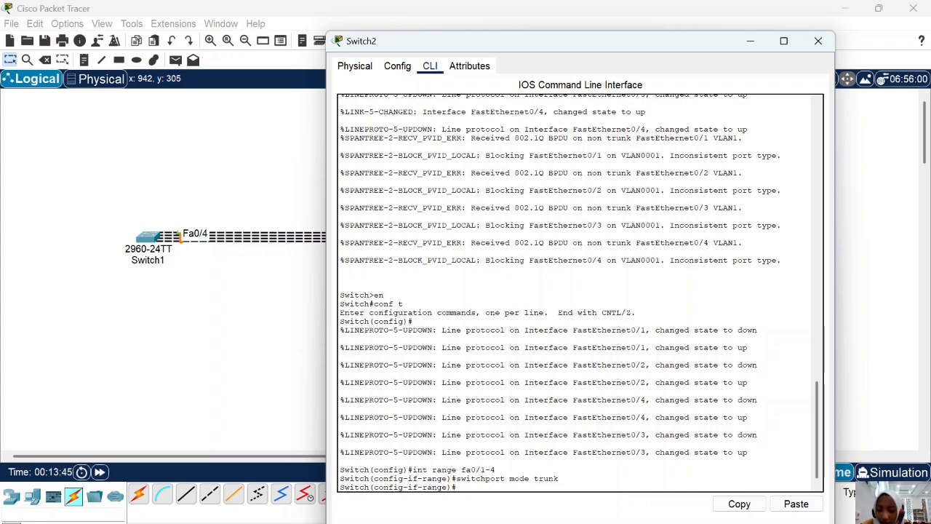
List the channel-group numbers and modes, assign Switch2's fa0/1-4 range with channel-group 1 mode passive, and close its window.
{"action": "type", "text": "cha"}
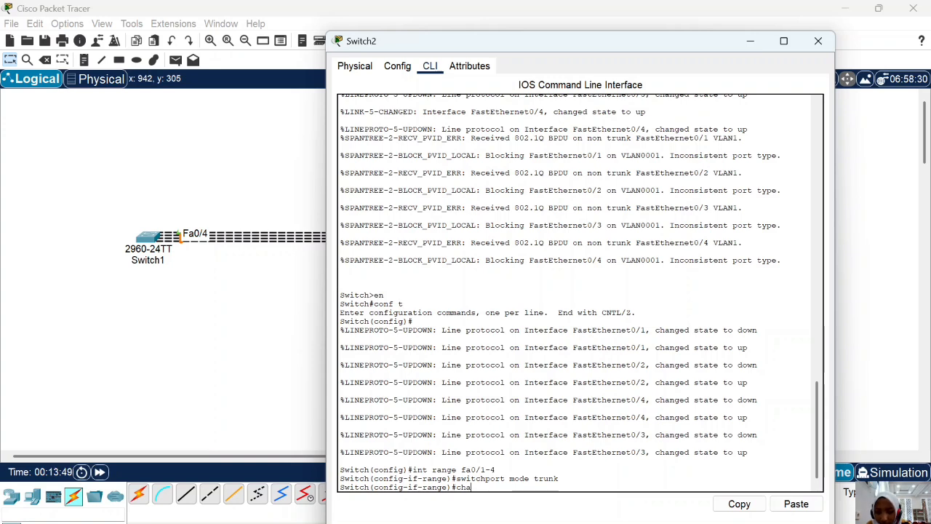
{"action": "type", "text": "nnel-group"}
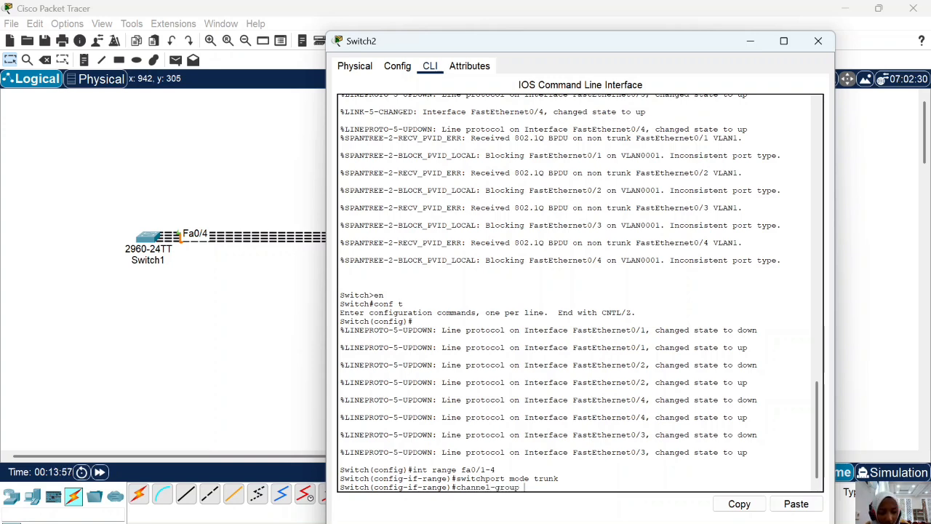
{"action": "type", "text": " ?"}
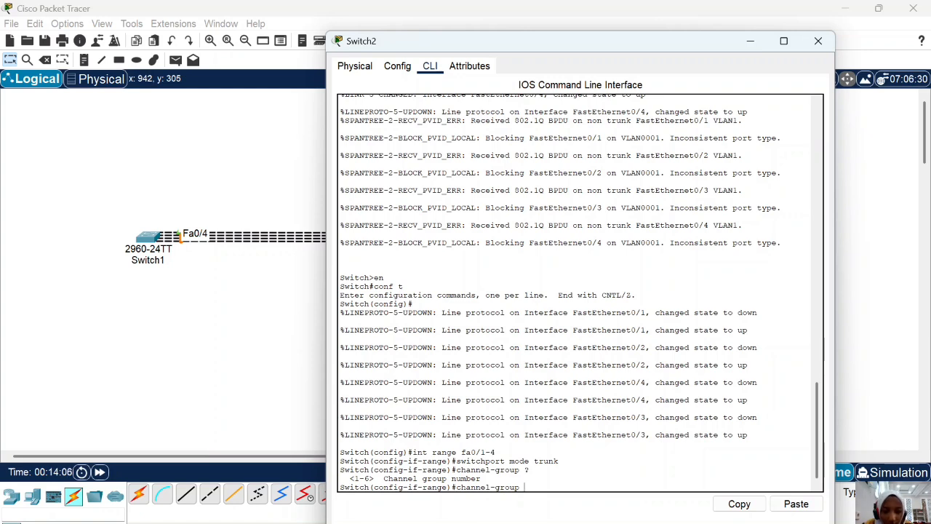
{"action": "type", "text": "1 mo"}
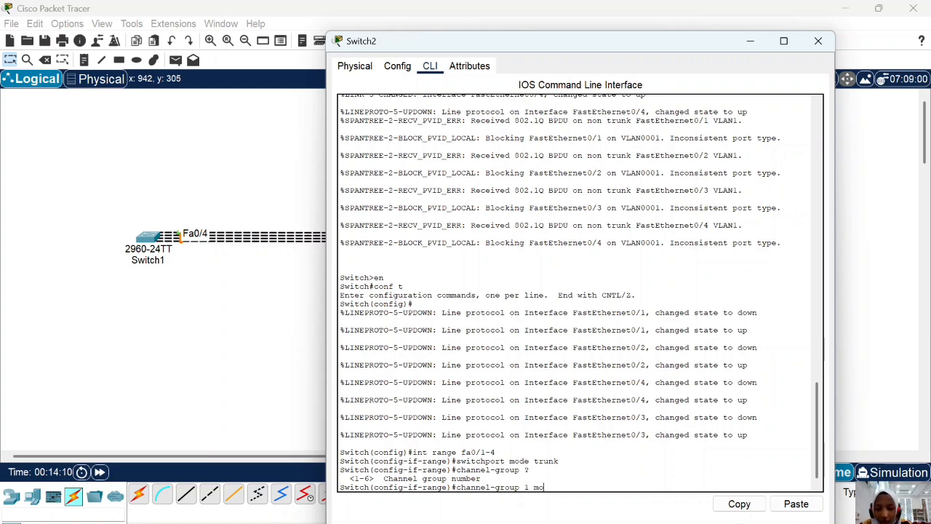
{"action": "type", "text": "de ?"}
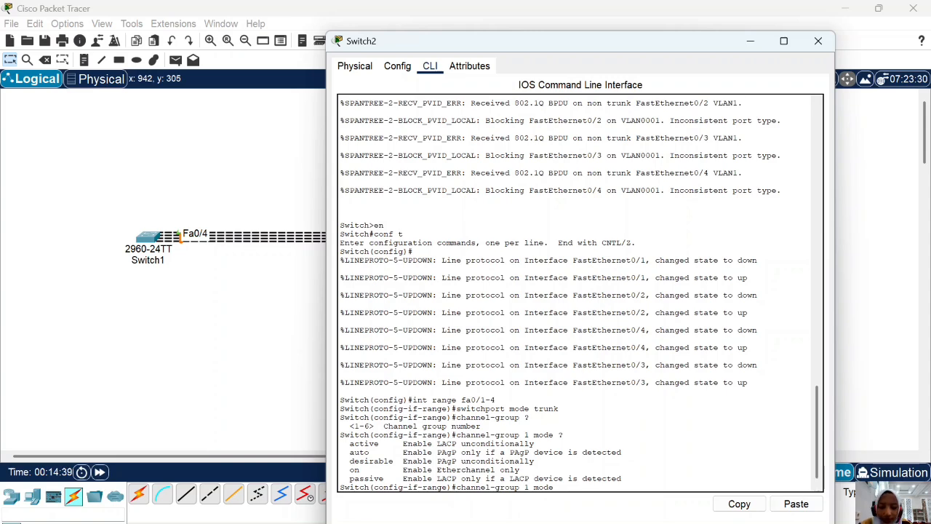
{"action": "type", "text": "pass"}
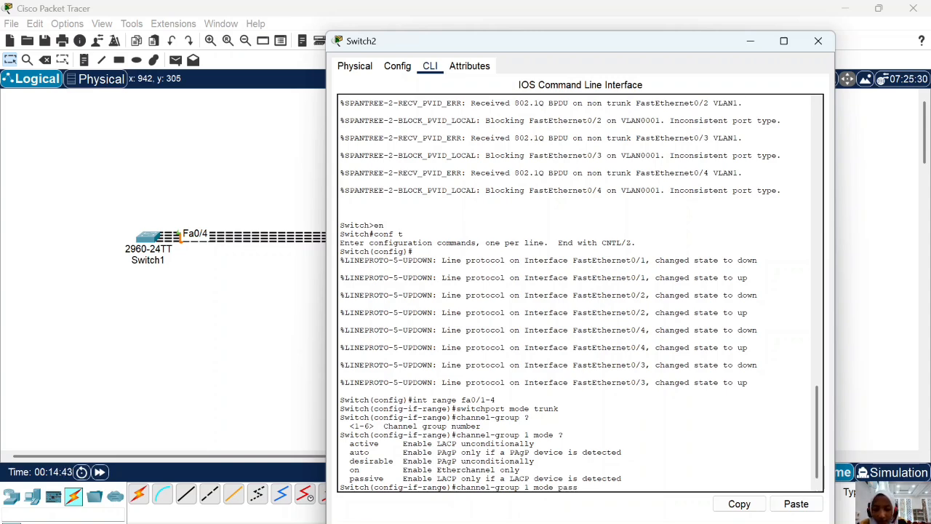
{"action": "type", "text": "ive"}
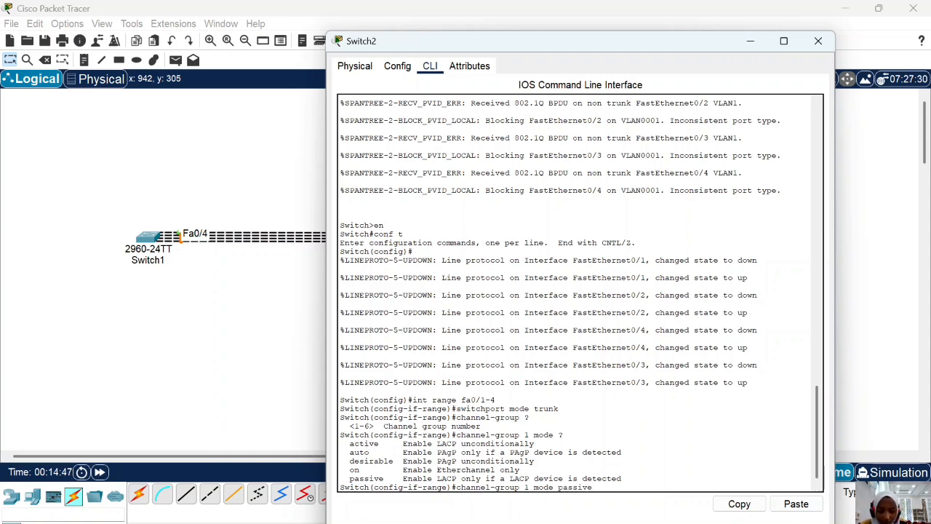
{"action": "key", "text": "Return"}
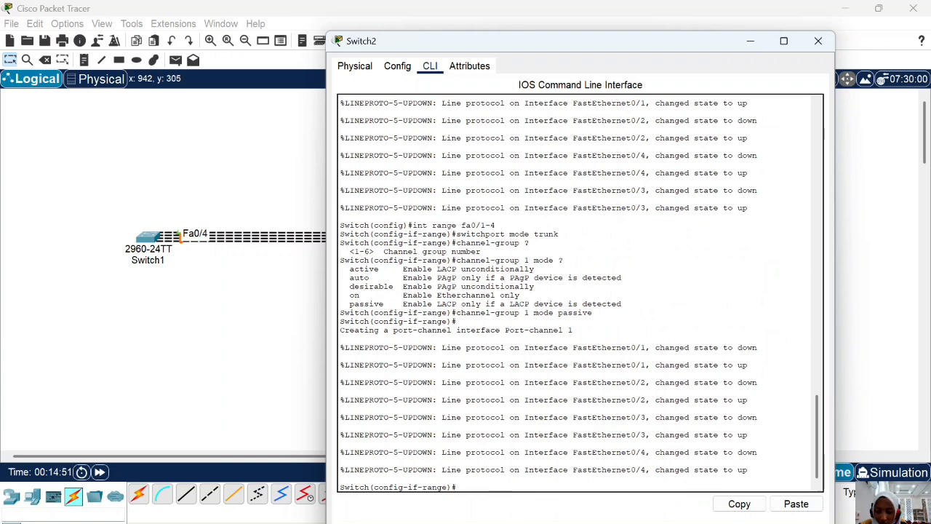
{"action": "left_click", "coordinate": [820, 42]}
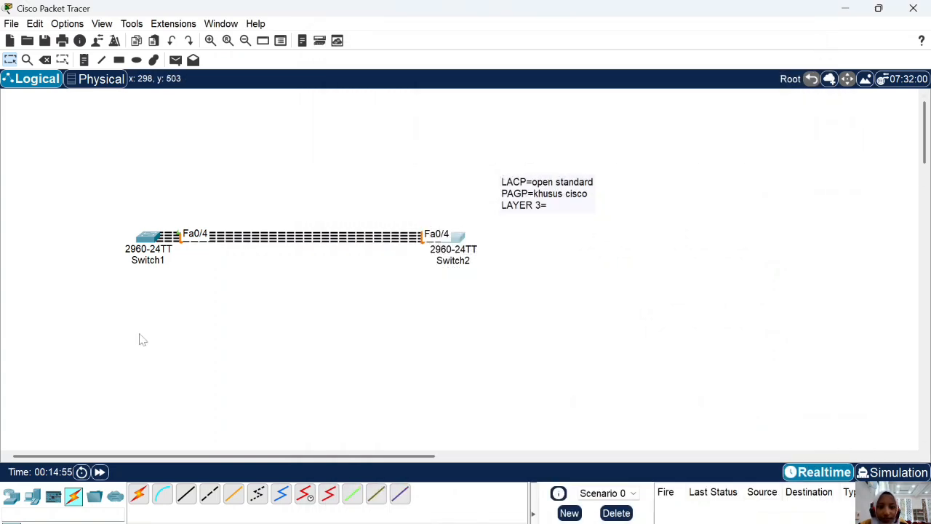
Assign Switch1's fa0/1-4 range to the EtherChannel with channel-group 1 mode active, and close its window.
{"action": "left_click", "coordinate": [149, 237]}
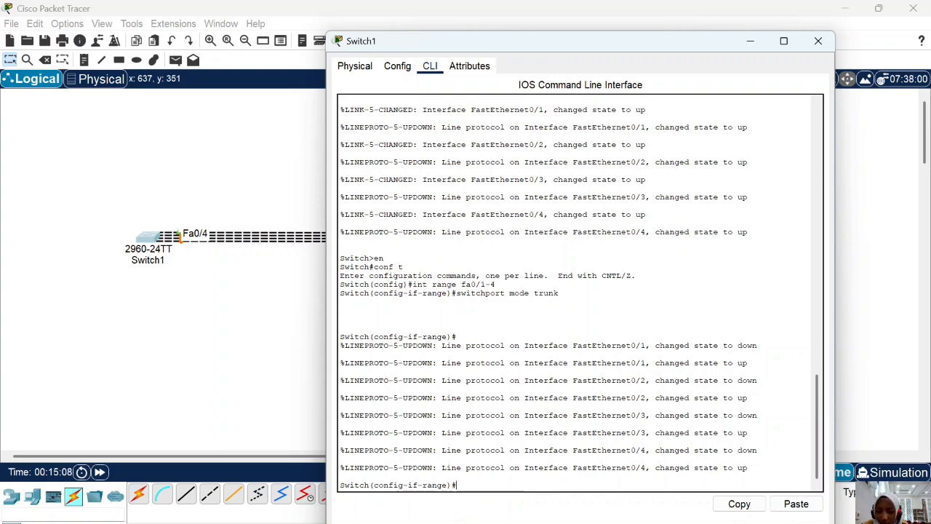
{"action": "type", "text": "c"}
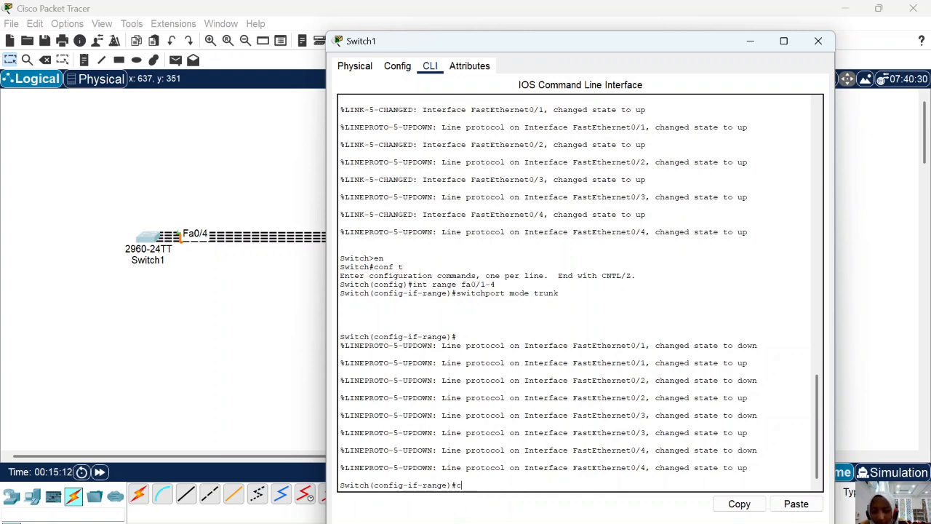
{"action": "type", "text": "hannel-group 1"}
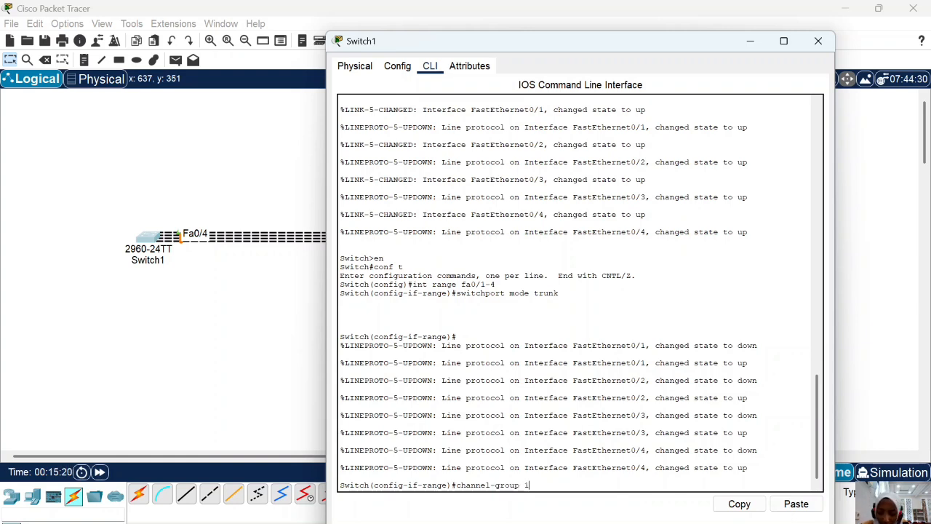
{"action": "type", "text": " mod3"}
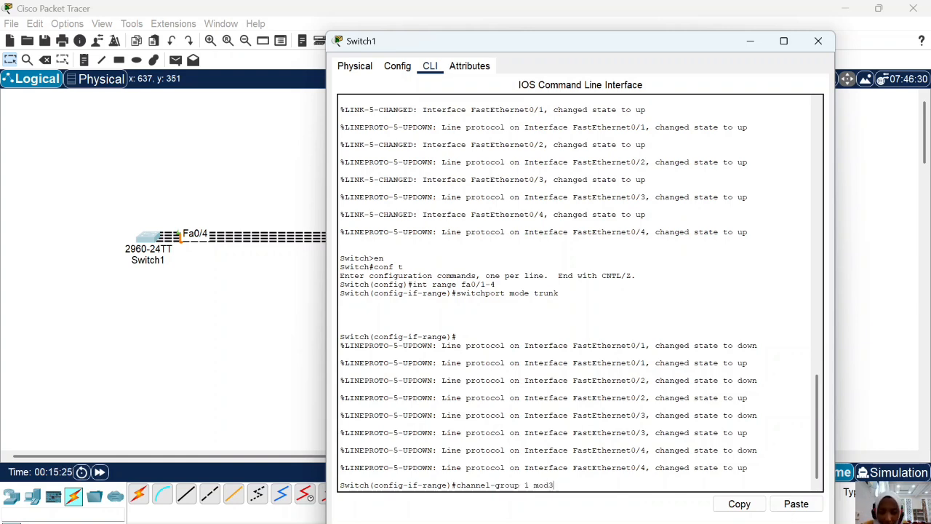
{"action": "key", "text": "BackSpace"}
{"action": "type", "text": "e ac"}
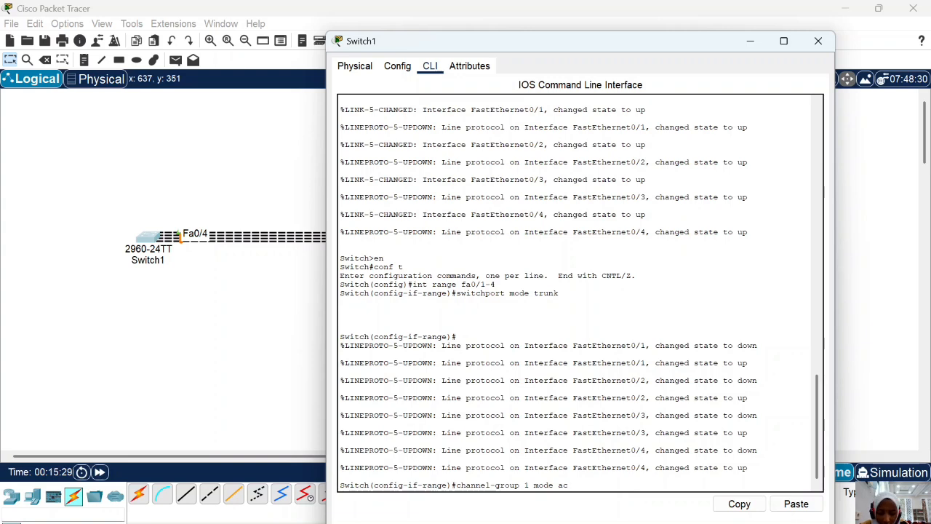
{"action": "type", "text": "tive"}
{"action": "key", "text": "Return"}
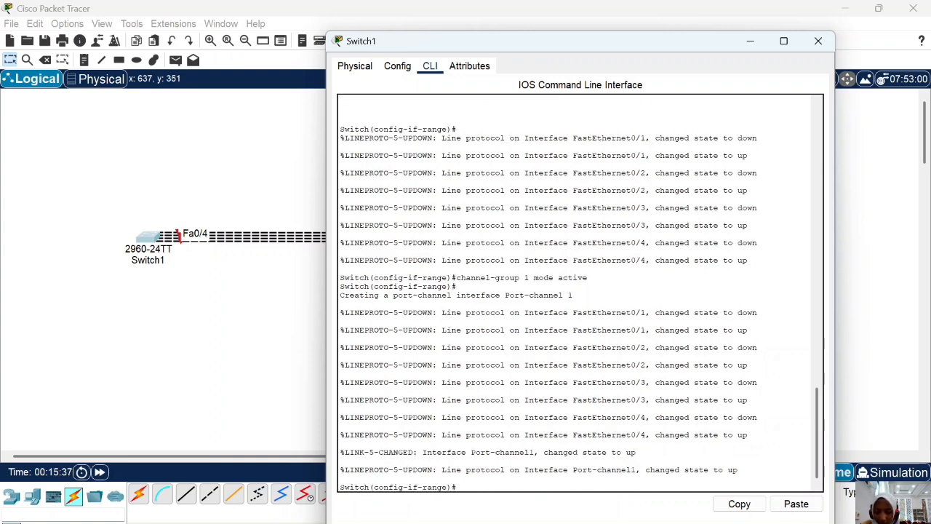
{"action": "left_click", "coordinate": [819, 40]}
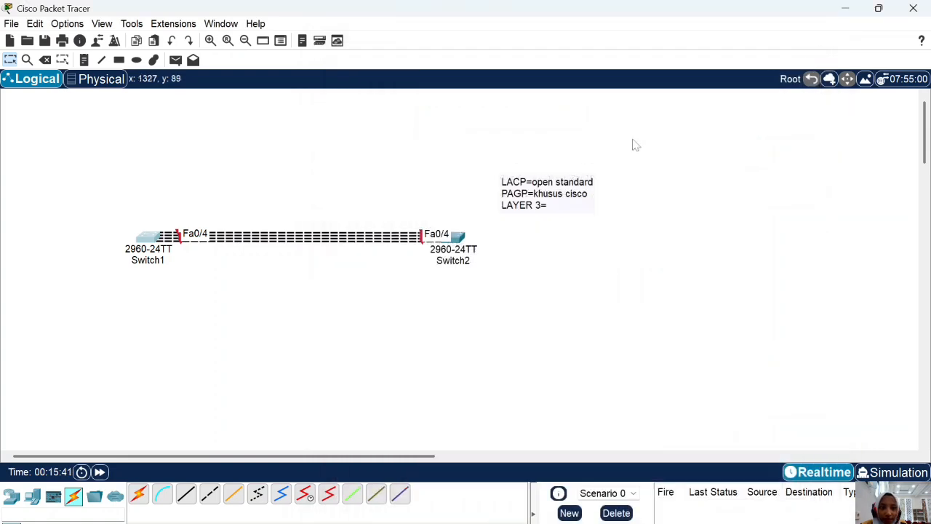
Fast-forward the network time twice to bring the links up, and decline the network reset.
{"action": "left_click", "coordinate": [99, 472]}
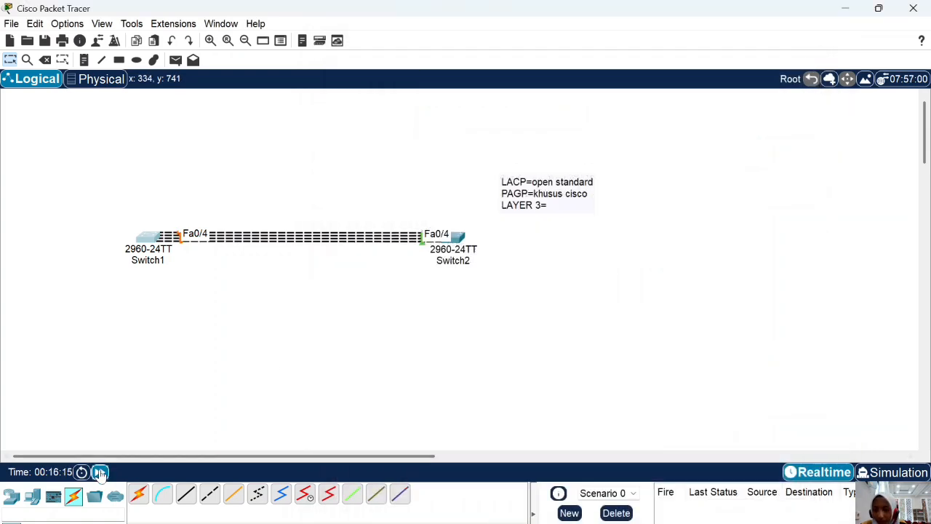
{"action": "left_click", "coordinate": [99, 472]}
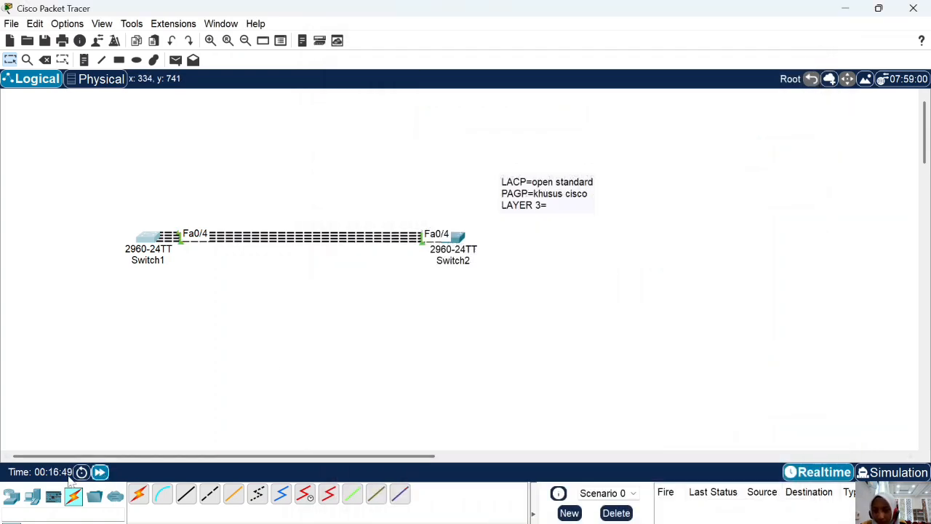
{"action": "left_click", "coordinate": [81, 472]}
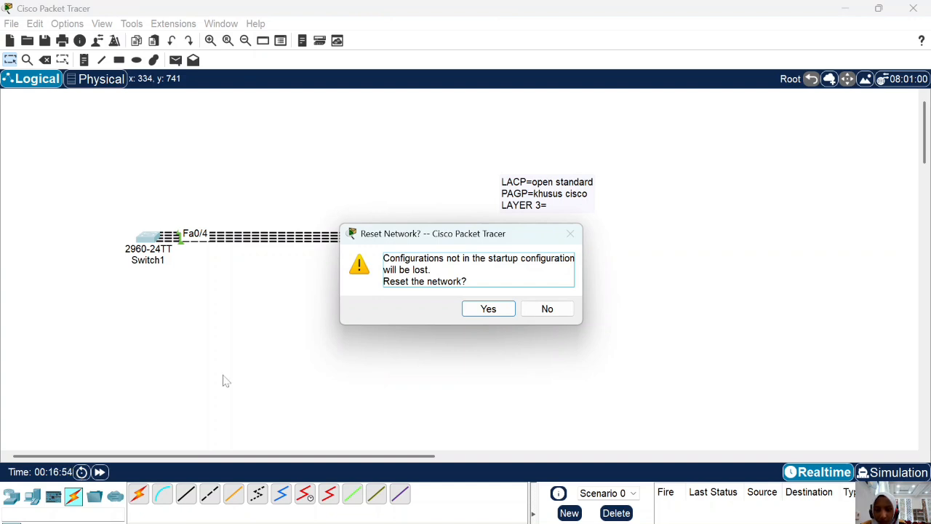
{"action": "left_click", "coordinate": [545, 309]}
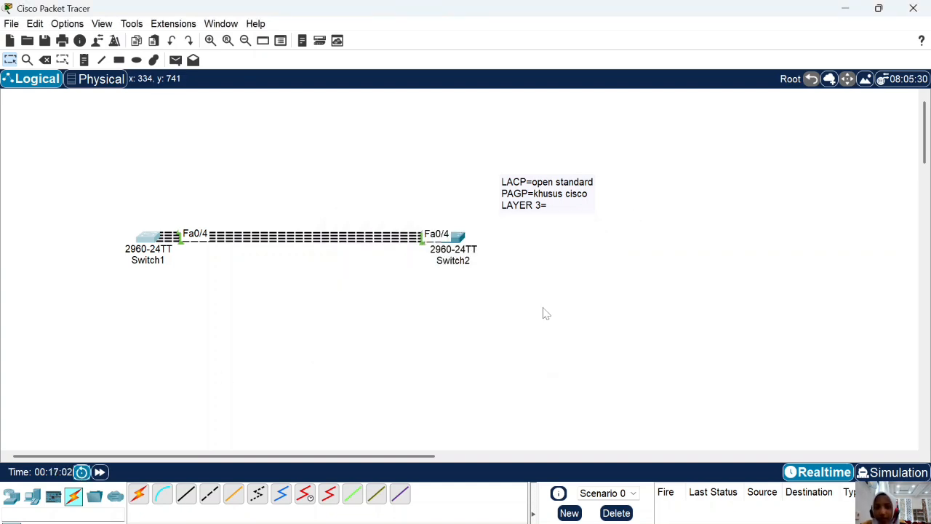
Turn off Always Show Port Labels in Logical Workspace in the preferences and close them.
{"action": "left_click", "coordinate": [67, 23]}
{"action": "left_click", "coordinate": [78, 37]}
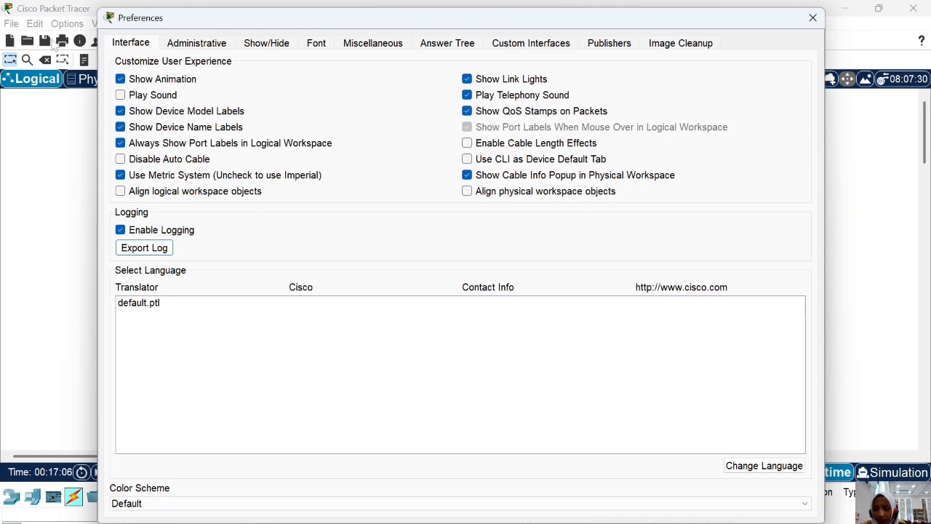
{"action": "left_click", "coordinate": [120, 143]}
{"action": "left_click", "coordinate": [813, 18]}
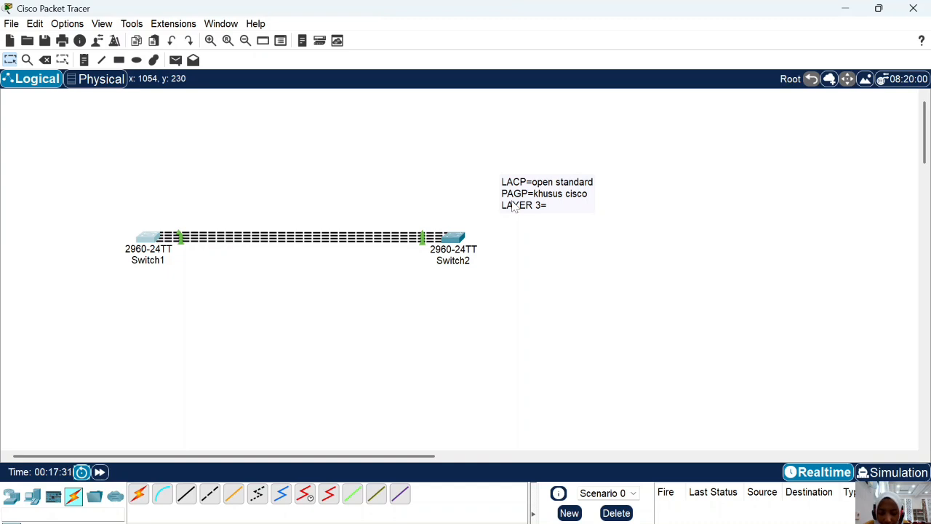
Place a 3560-24PS multilayer switch to the right of Switch2 and move the LACP/PAGP note higher.
{"action": "left_click", "coordinate": [11, 496]}
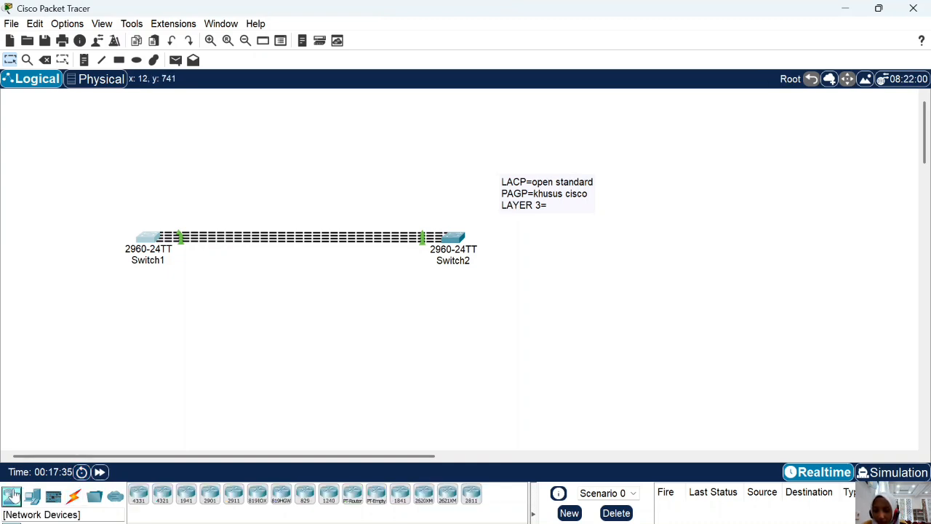
{"action": "left_click", "coordinate": [32, 518]}
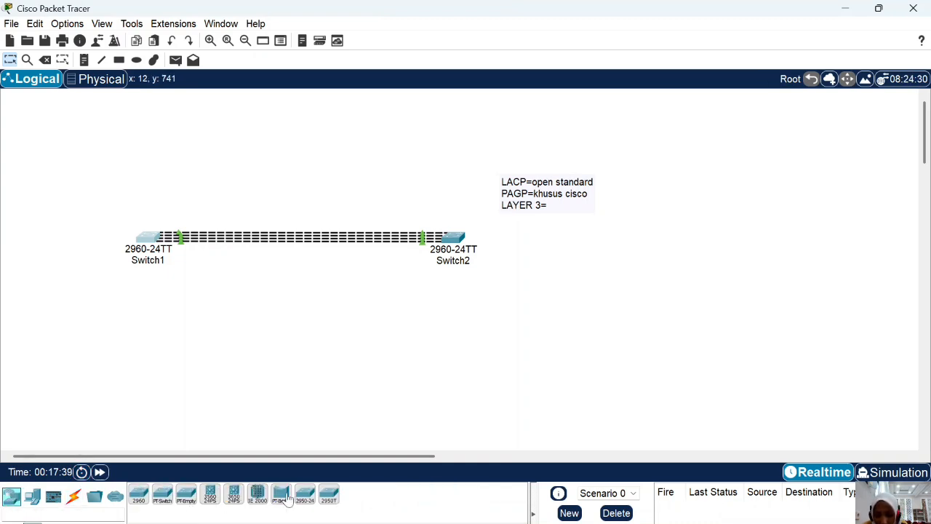
{"action": "left_click", "coordinate": [210, 495]}
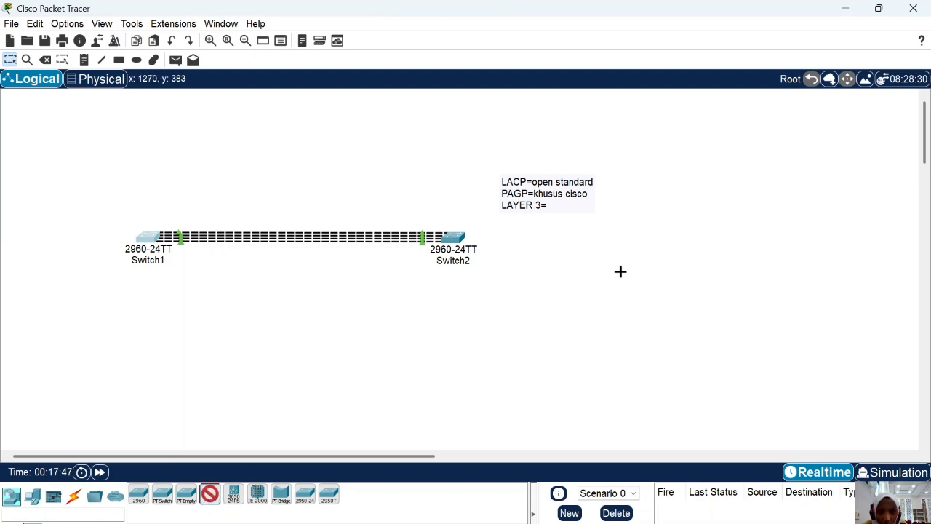
{"action": "left_click", "coordinate": [618, 231]}
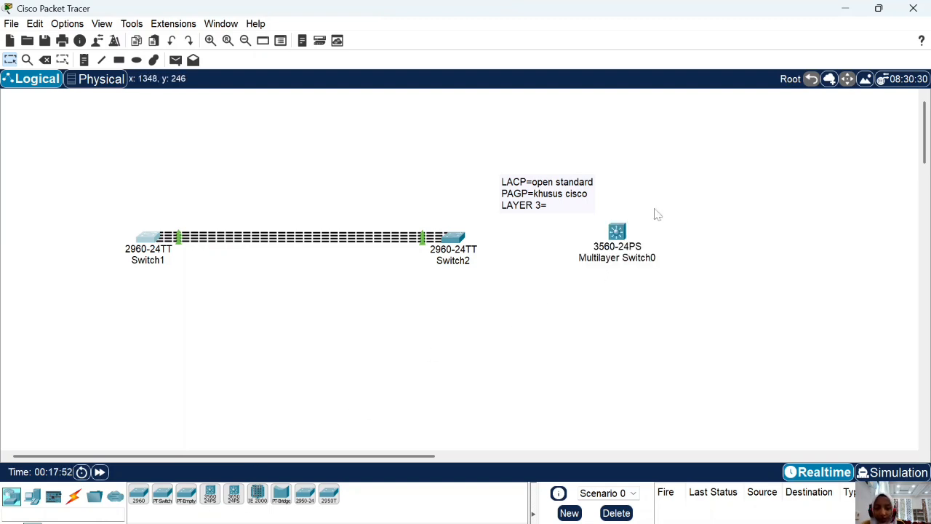
{"action": "left_click_drag", "start_coordinate": [539, 205], "coordinate": [522, 165]}
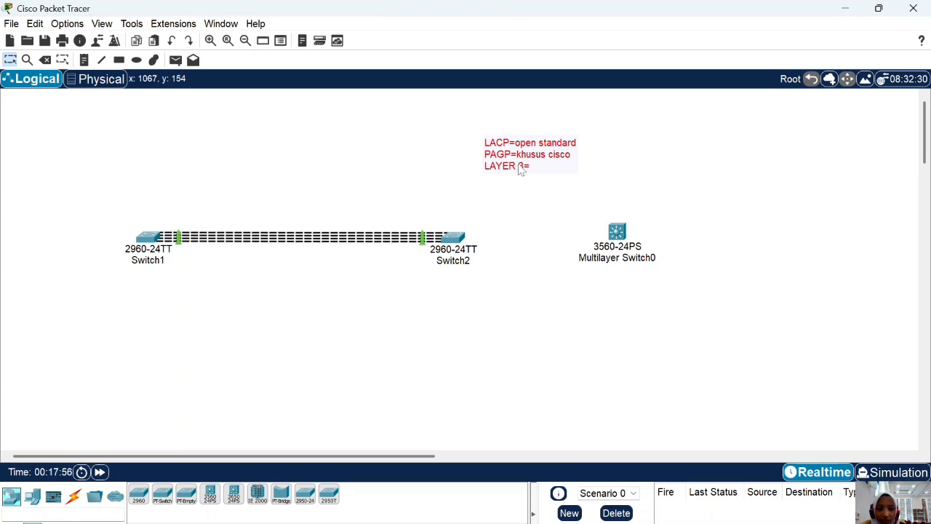
{"action": "left_click_drag", "start_coordinate": [623, 237], "coordinate": [604, 225]}
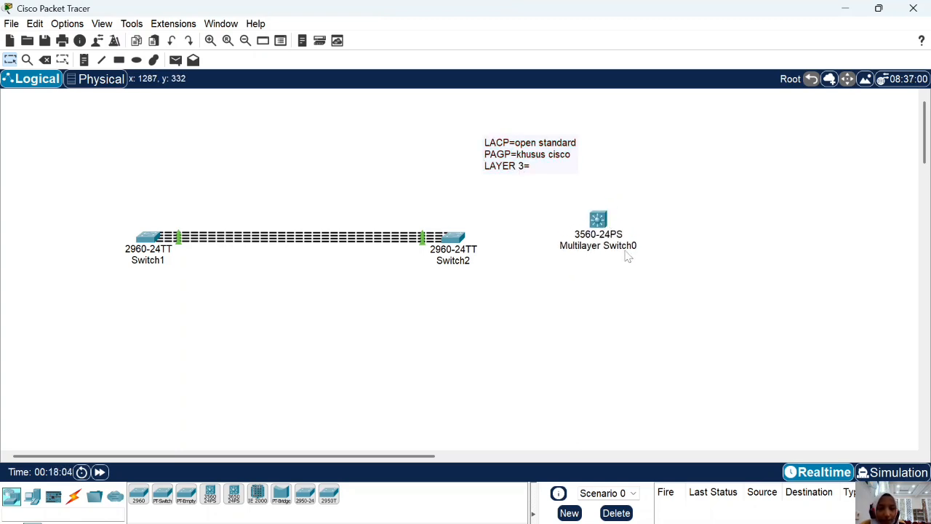
Rename the 3560-24PS as Multilayer Switch1.
{"action": "left_click", "coordinate": [611, 250]}
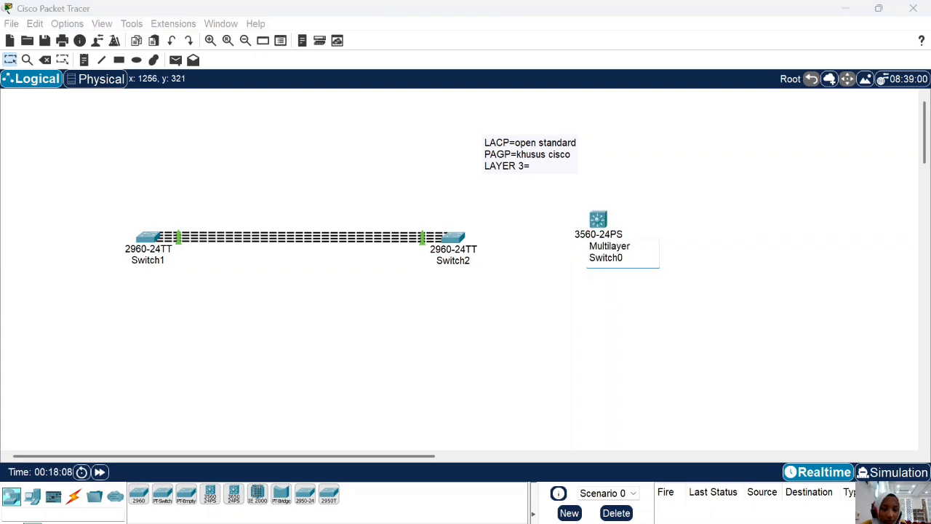
{"action": "key", "text": "BackSpace"}
{"action": "type", "text": "1"}
{"action": "key", "text": "Return"}
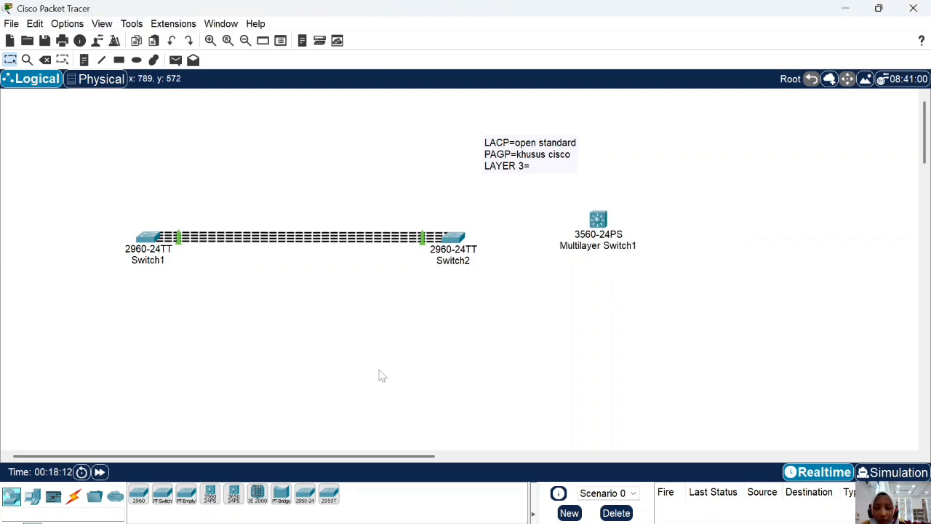
Connect Switch2 to Multilayer Switch1 with an automatically chosen cable, and move the multilayer switch farther right, level with Switch2.
{"action": "left_click", "coordinate": [73, 495]}
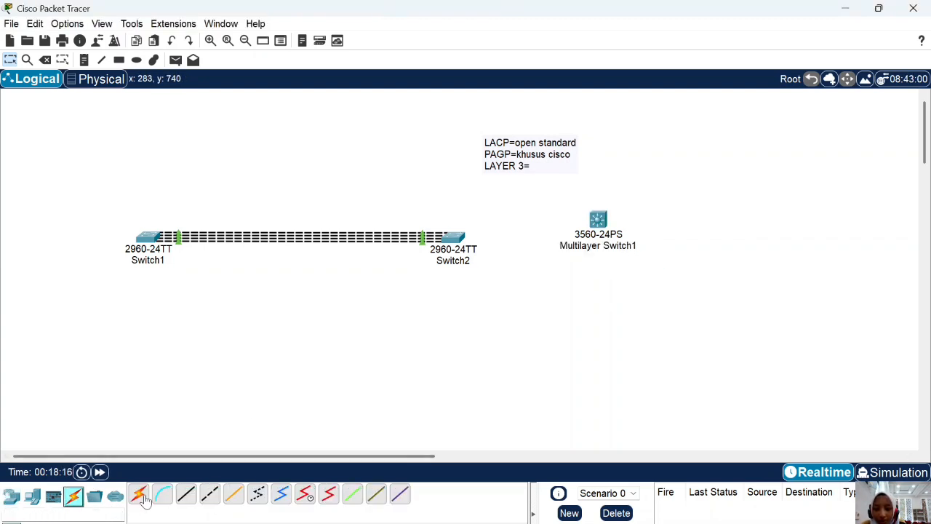
{"action": "left_click", "coordinate": [457, 237]}
{"action": "left_click", "coordinate": [598, 219]}
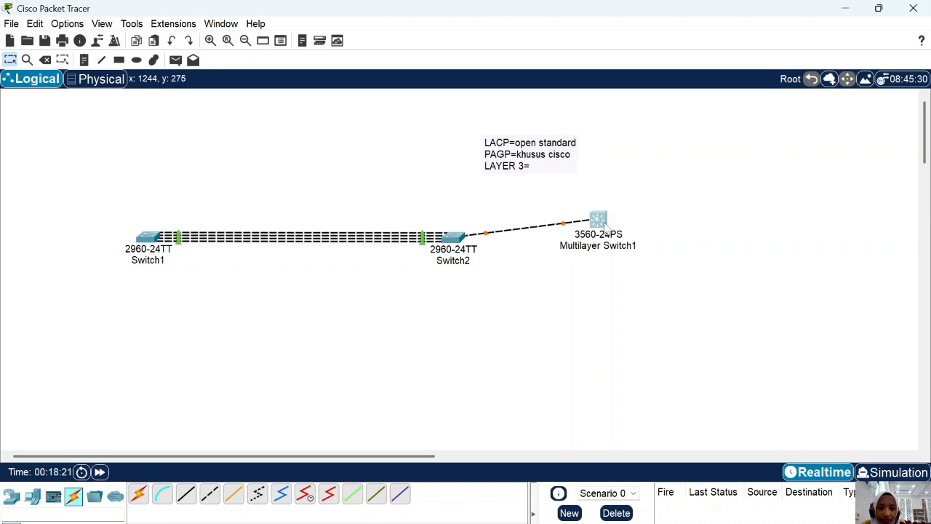
{"action": "left_click", "coordinate": [597, 219]}
{"action": "left_click", "coordinate": [818, 42]}
{"action": "left_click", "coordinate": [597, 219]}
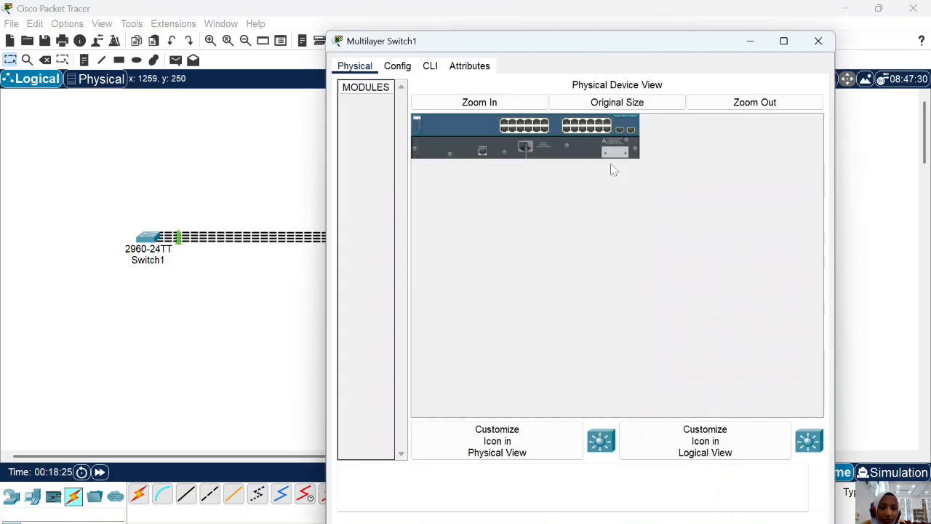
{"action": "left_click", "coordinate": [818, 42]}
{"action": "left_click_drag", "start_coordinate": [598, 219], "coordinate": [661, 232]}
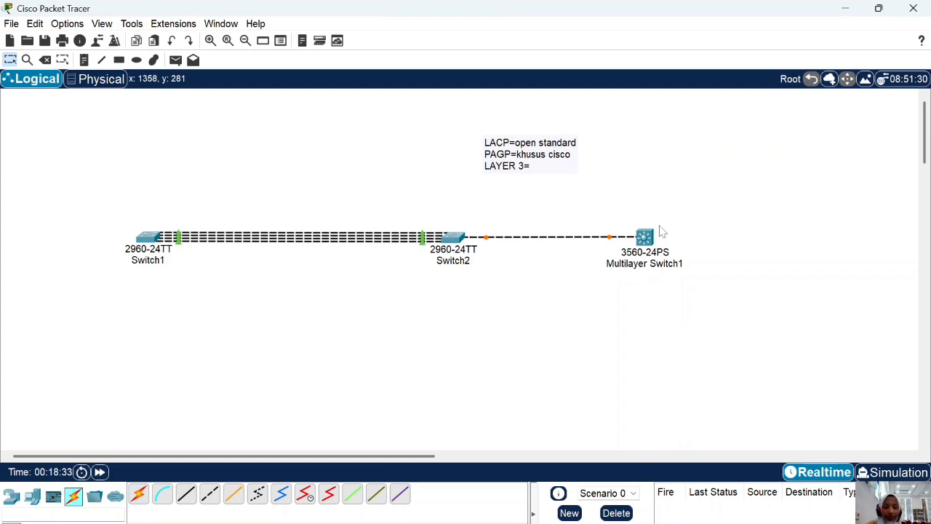
Add two more automatically chosen connections between Switch2 and Multilayer Switch1.
{"action": "left_click", "coordinate": [138, 494]}
{"action": "left_click", "coordinate": [452, 237]}
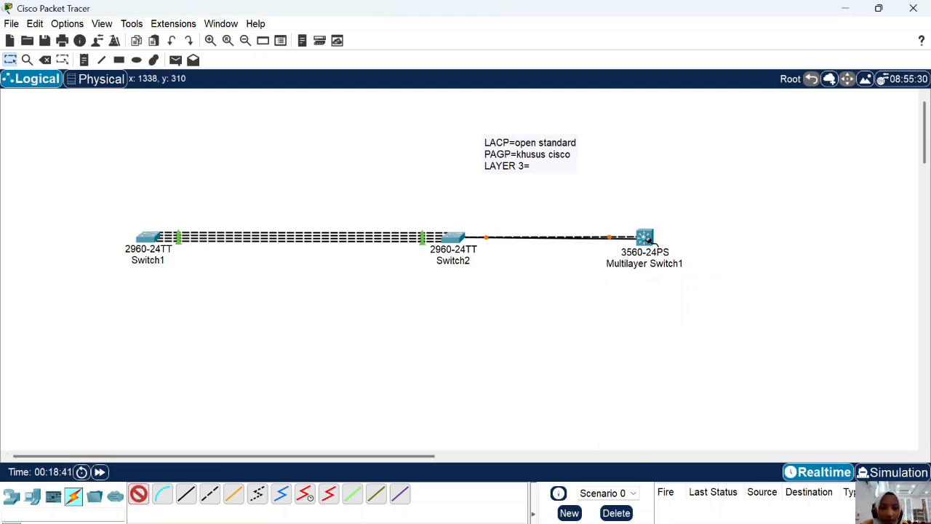
{"action": "left_click", "coordinate": [630, 235]}
{"action": "left_click", "coordinate": [452, 238]}
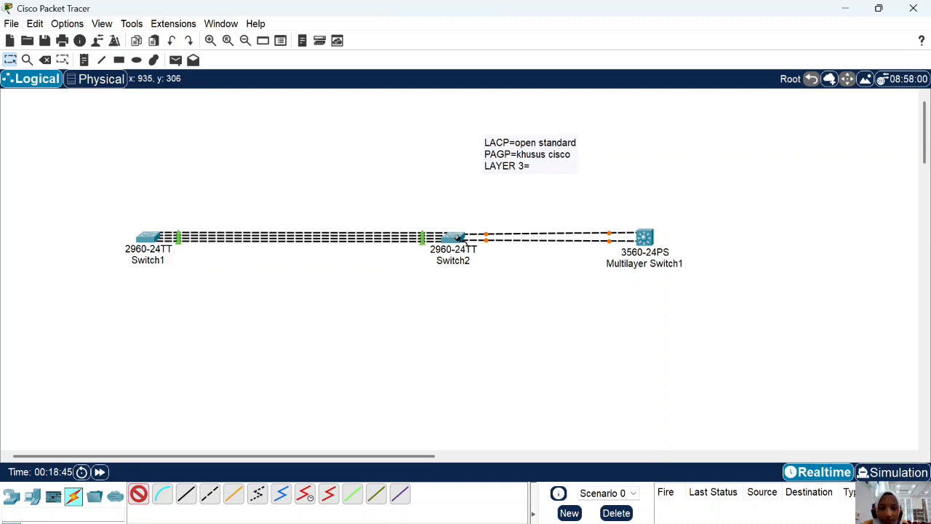
{"action": "left_click", "coordinate": [644, 237]}
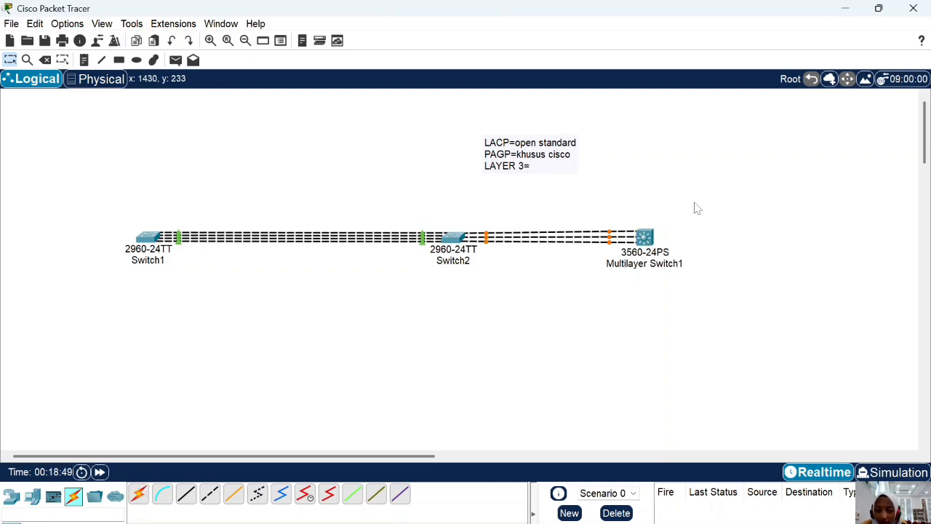
Exit Switch2's current interface range with ex, set int range fa0/5-7 to switchport mode trunk, and close its window.
{"action": "left_click", "coordinate": [454, 238]}
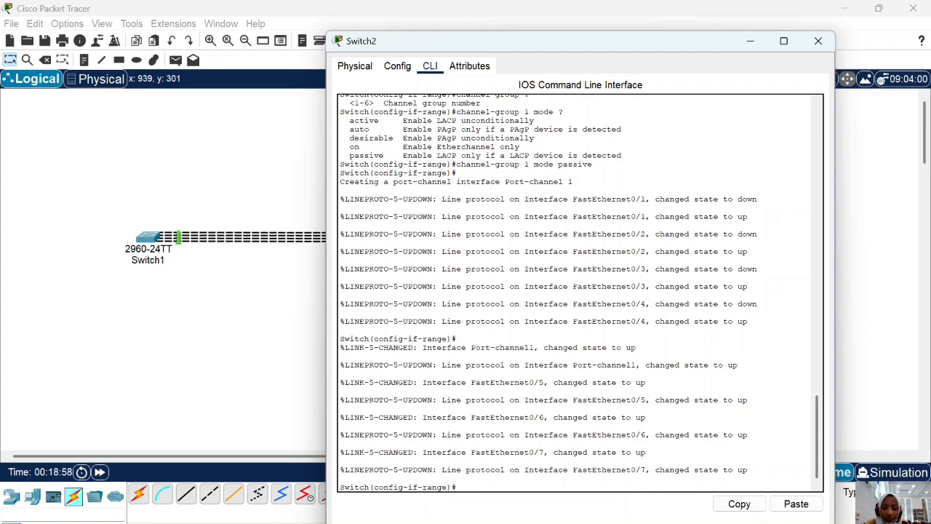
{"action": "type", "text": "ex"}
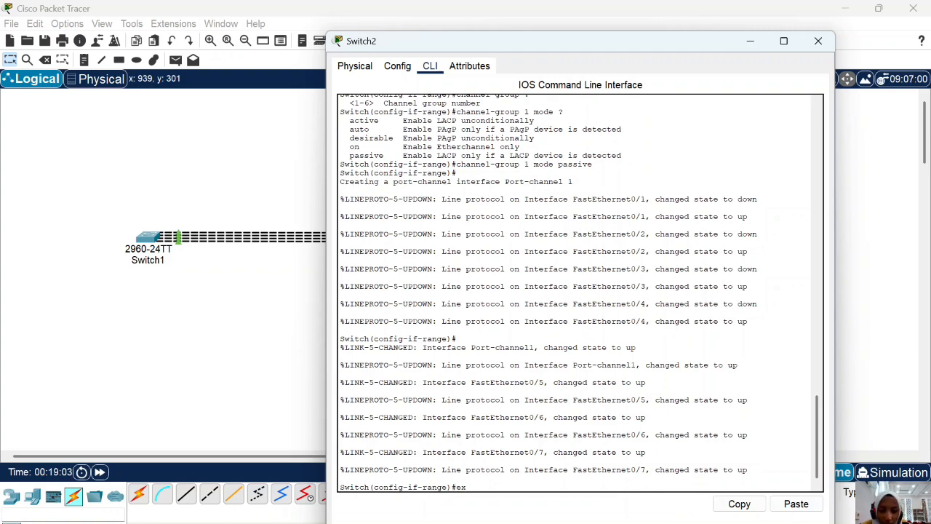
{"action": "key", "text": "Return"}
{"action": "type", "text": "int"}
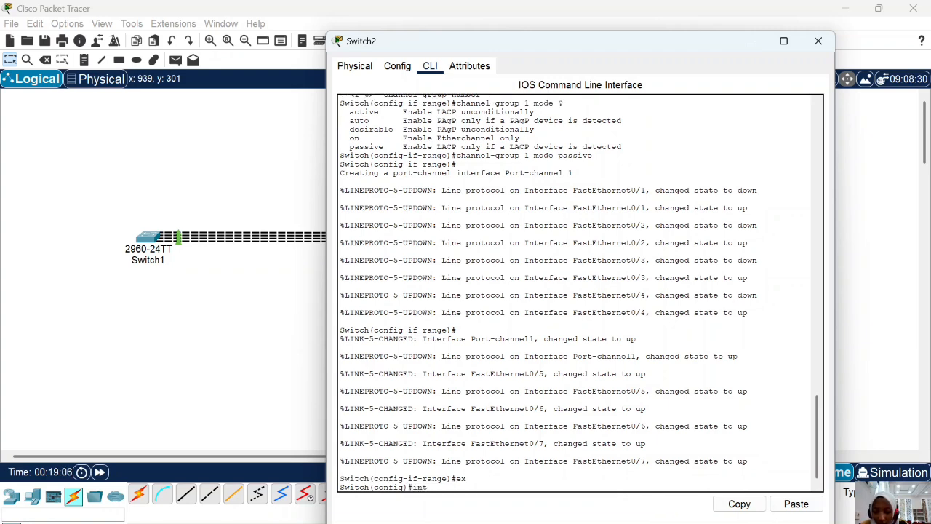
{"action": "type", "text": " range fa"}
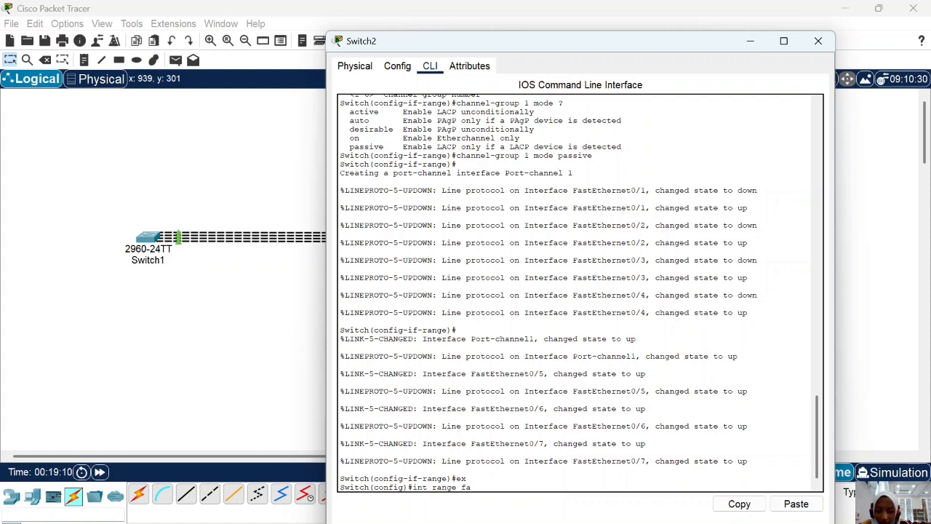
{"action": "type", "text": "0"}
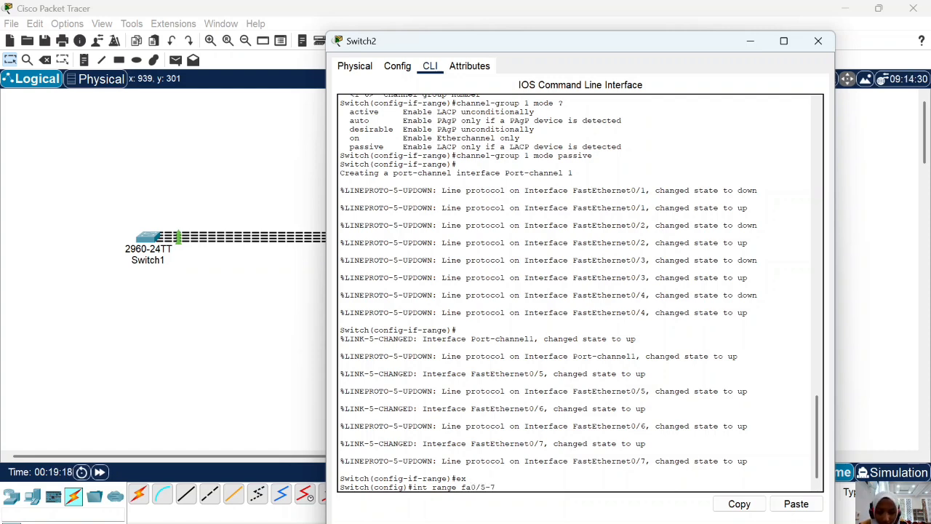
{"action": "type", "text": "/5-7"}
{"action": "key", "text": "Return"}
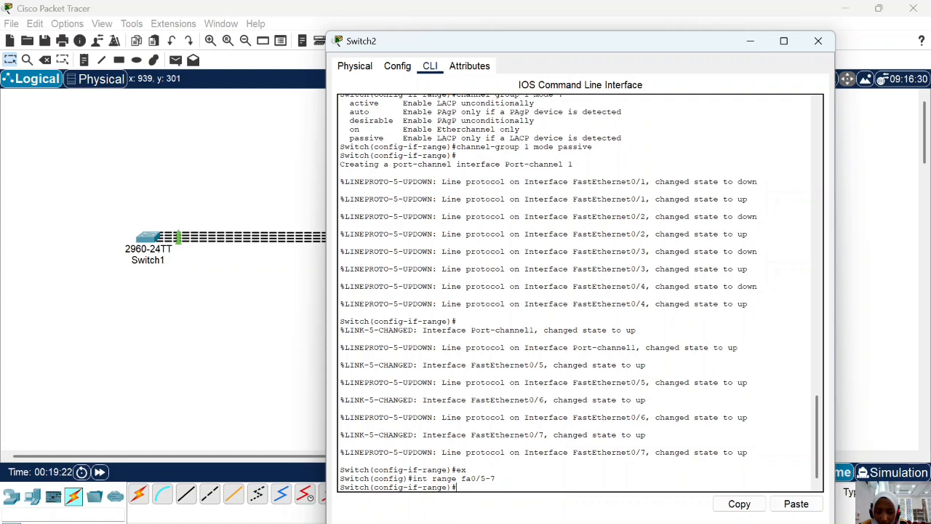
{"action": "type", "text": "switchp"}
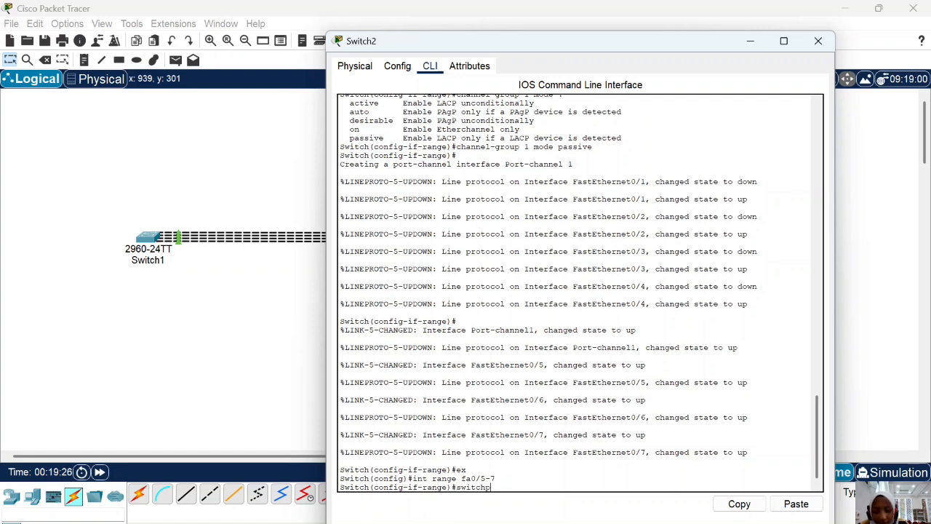
{"action": "type", "text": "ort mode trunk"}
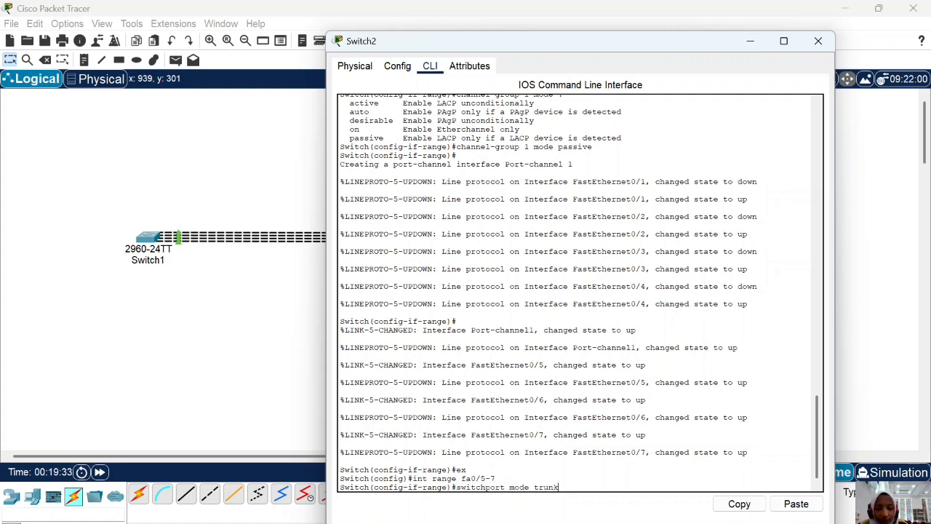
{"action": "key", "text": "Return"}
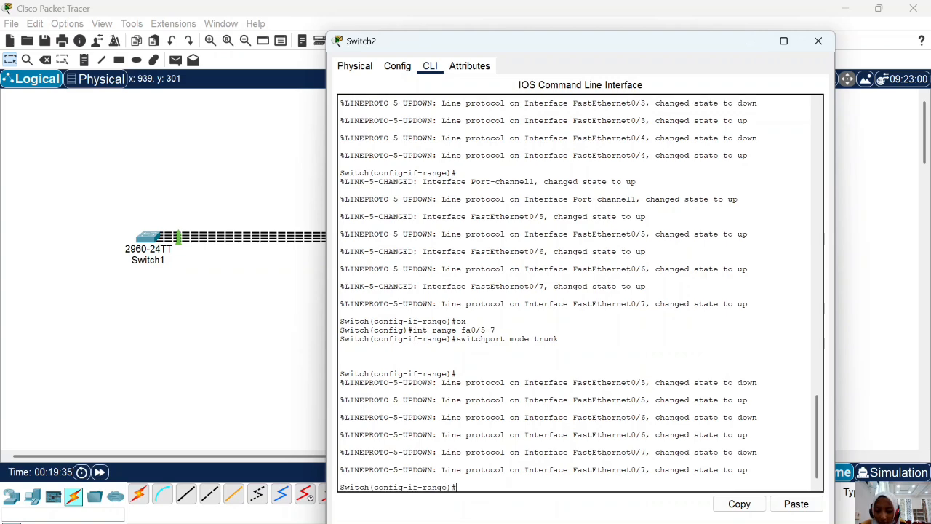
{"action": "left_click", "coordinate": [817, 41]}
Open Multilayer Switch1's command line, answer no to the initial configuration dialog, and start the console session.
{"action": "left_click", "coordinate": [644, 237]}
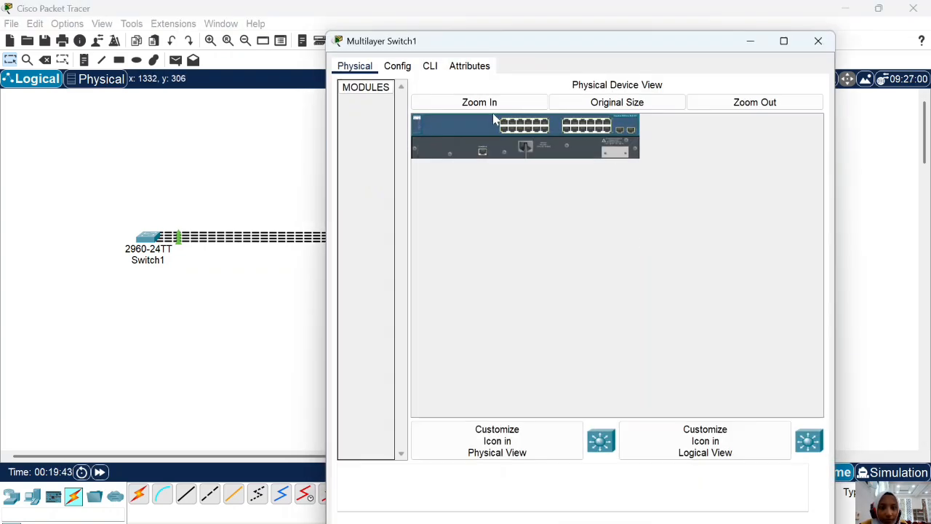
{"action": "left_click", "coordinate": [430, 66]}
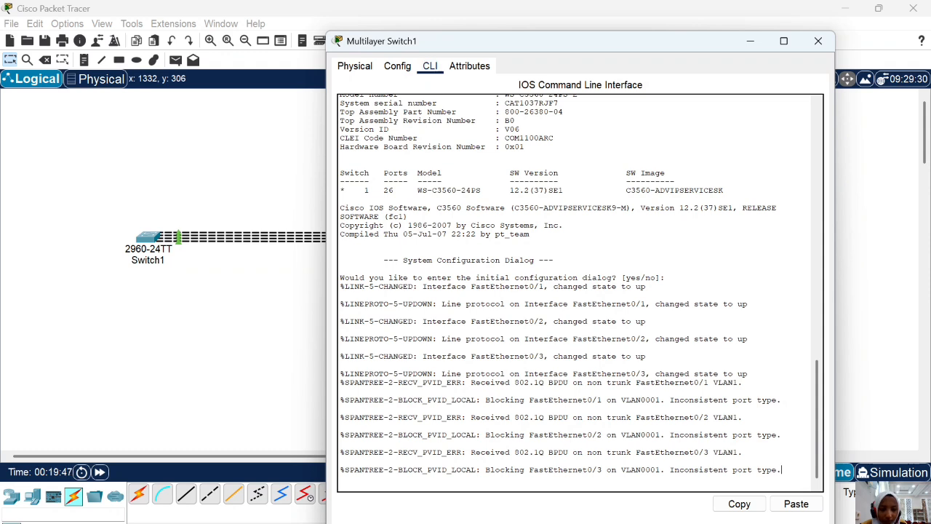
{"action": "key", "text": "Return"}
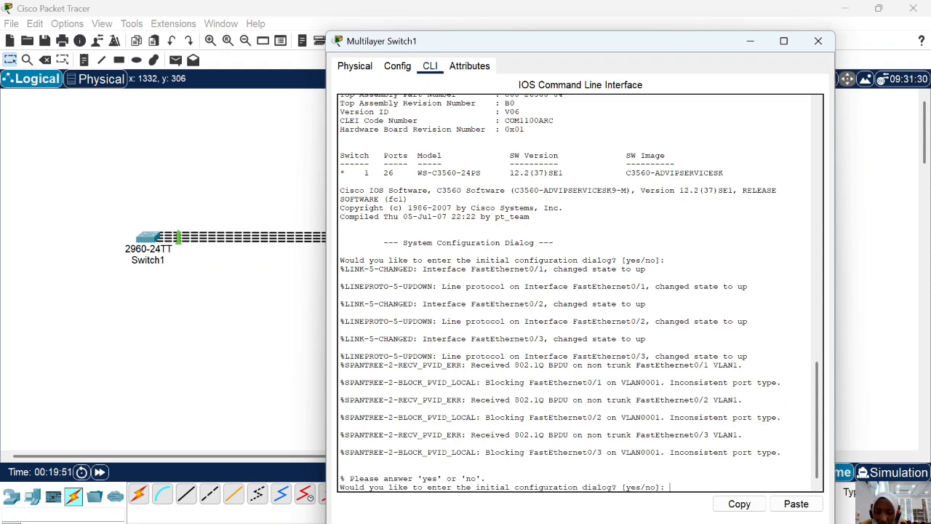
{"action": "type", "text": "no"}
{"action": "key", "text": "Return"}
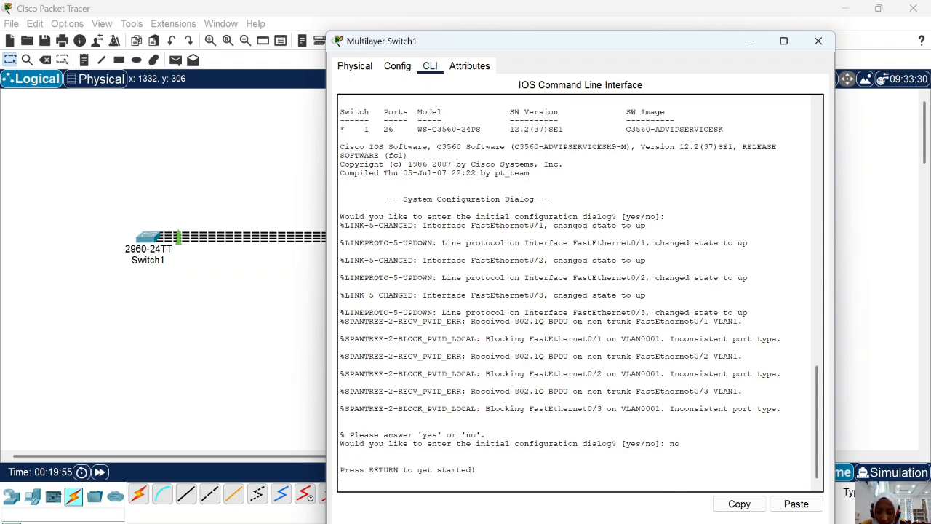
{"action": "key", "text": "Return"}
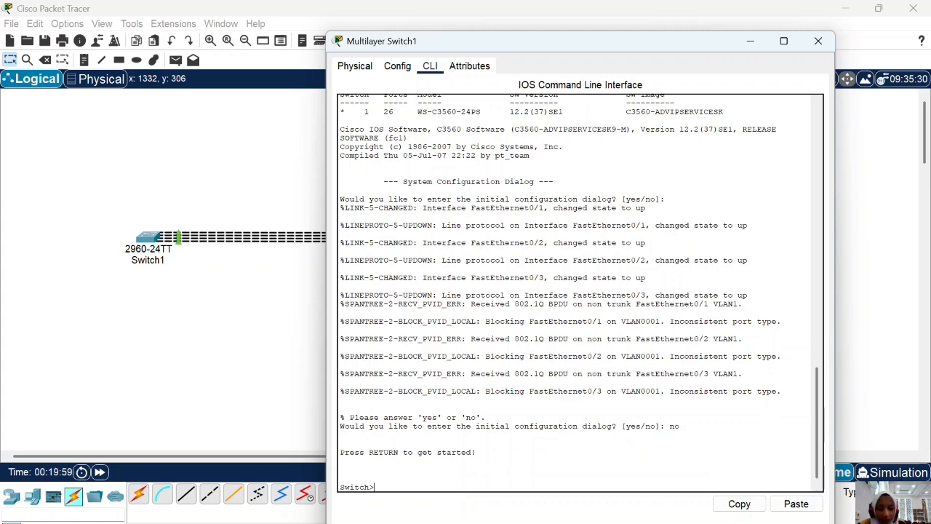
Enter privileged mode with en and global configuration mode with conf t on Multilayer Switch1.
{"action": "type", "text": "en"}
{"action": "key", "text": "Return"}
{"action": "type", "text": "conf"}
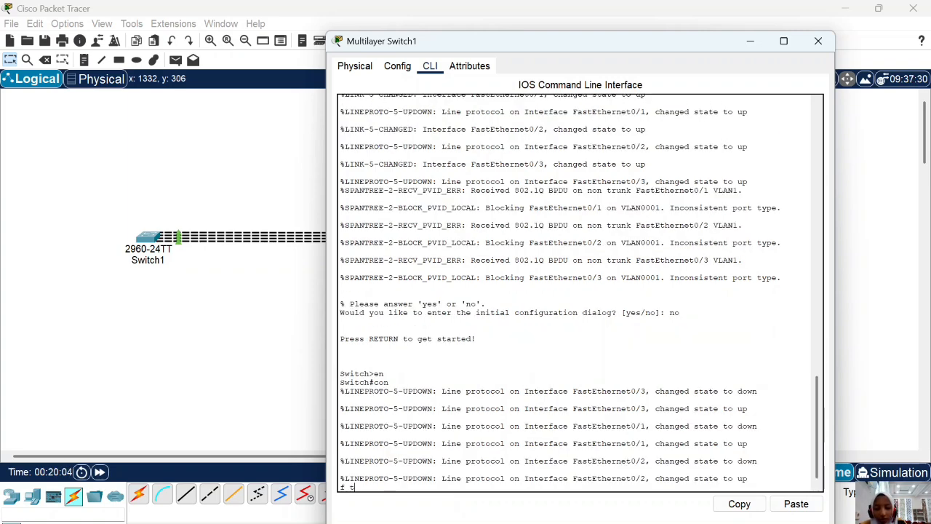
{"action": "key", "text": "BackSpace"}
{"action": "key", "text": "BackSpace"}
{"action": "key", "text": "BackSpace"}
{"action": "key", "text": "BackSpace"}
{"action": "key", "text": "BackSpace"}
{"action": "key", "text": "Return"}
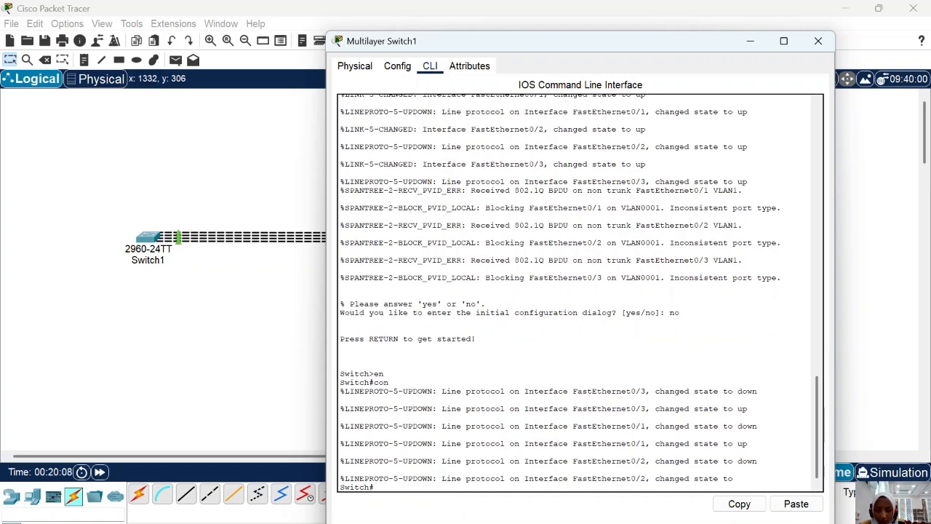
{"action": "type", "text": "en"}
{"action": "key", "text": "Return"}
{"action": "type", "text": "conf t"}
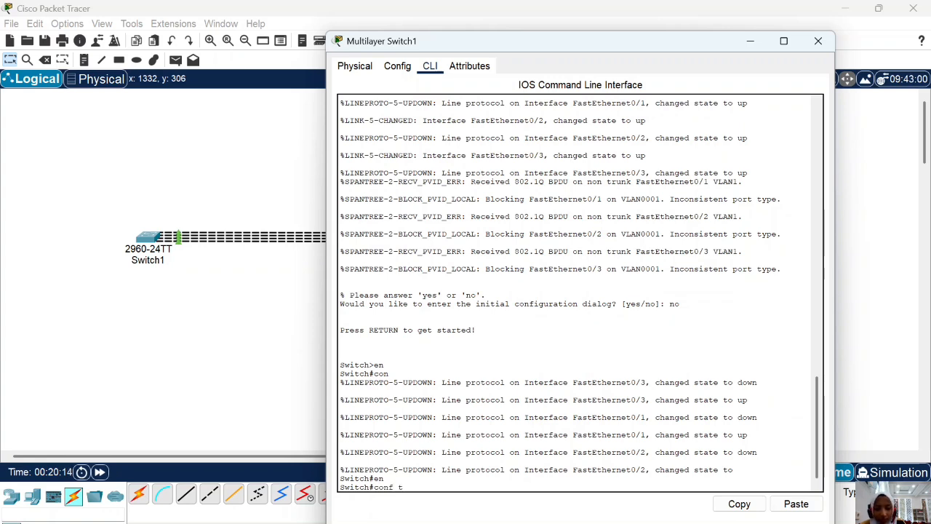
{"action": "key", "text": "Return"}
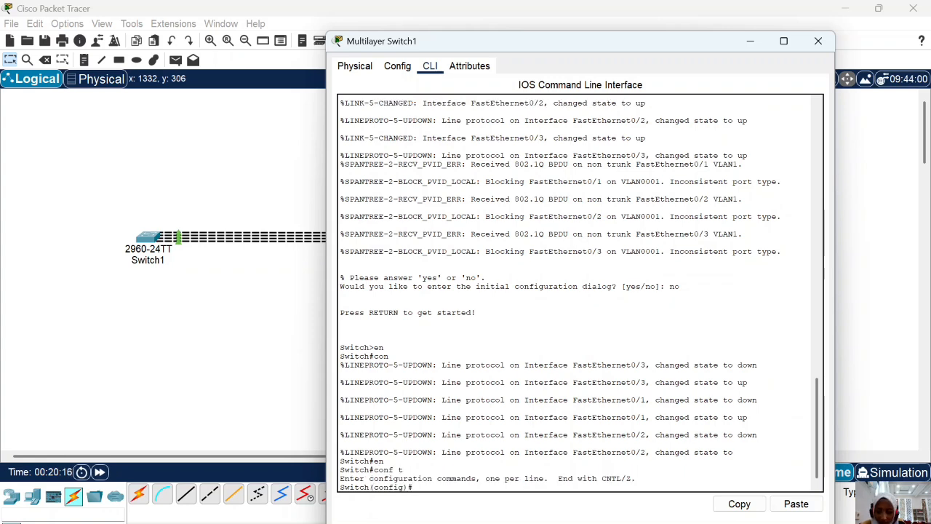
Select int range fa0/1-3 on Multilayer Switch1 and set switchport trunk encapsulation dot1q.
{"action": "type", "text": "int ra"}
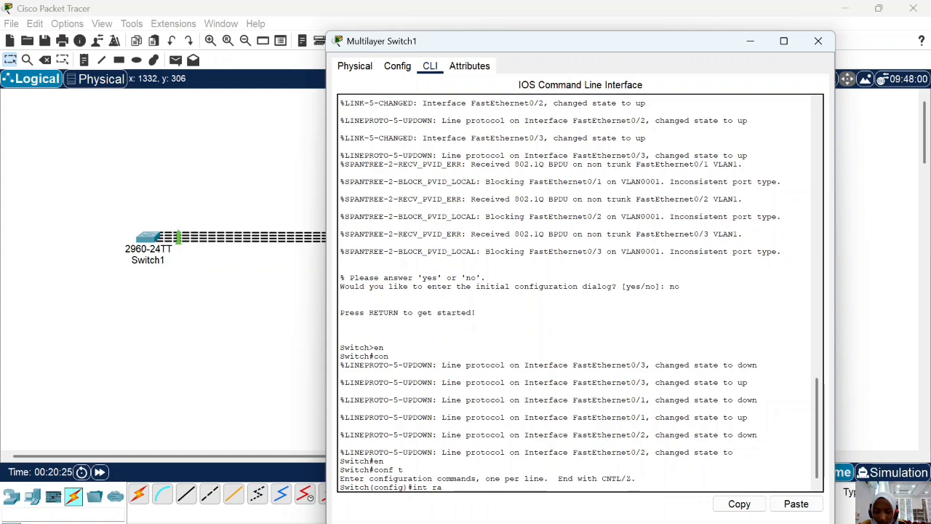
{"action": "type", "text": "nge fa0"}
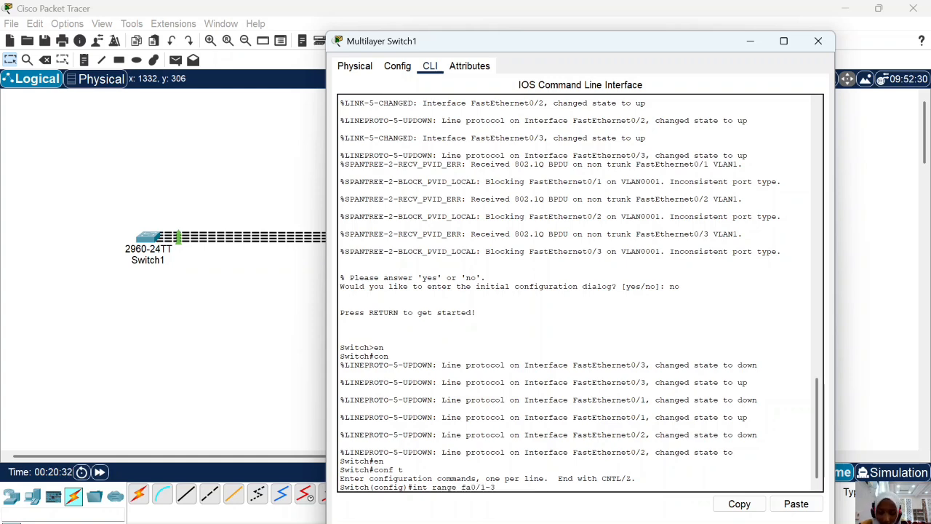
{"action": "type", "text": "/1-3"}
{"action": "key", "text": "Return"}
{"action": "type", "text": "switchpo"}
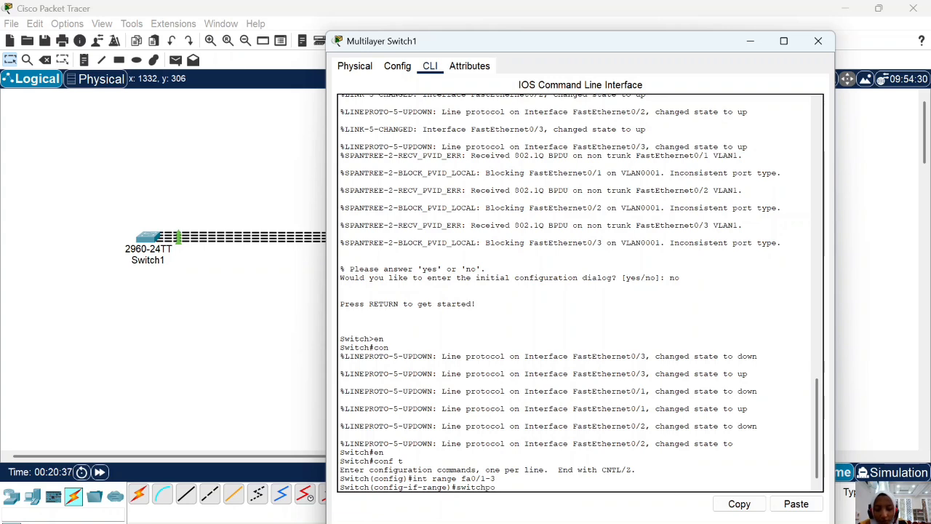
{"action": "type", "text": "rt trunk"}
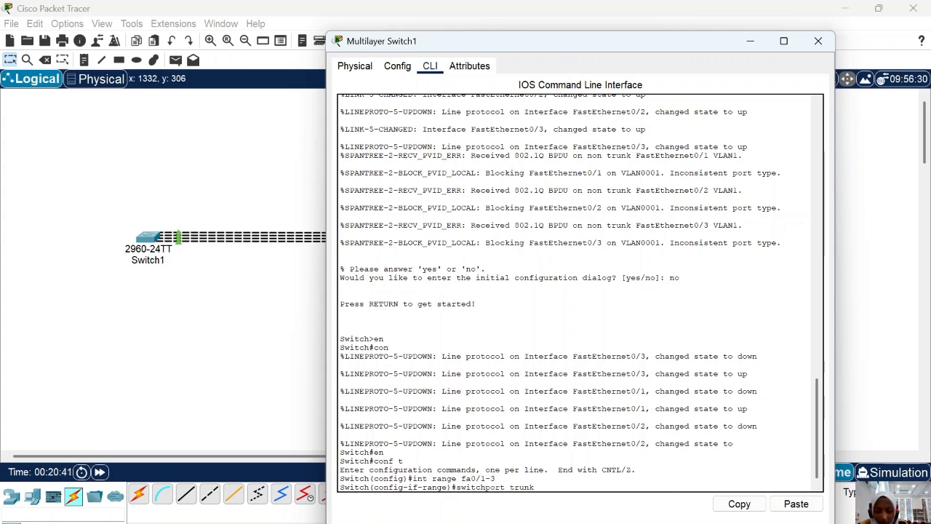
{"action": "type", "text": " encapsu"}
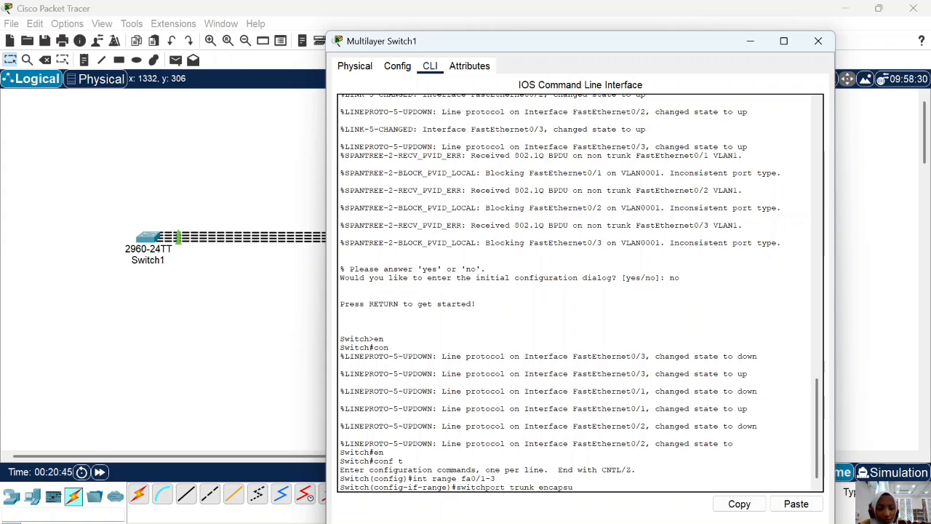
{"action": "type", "text": "lation"}
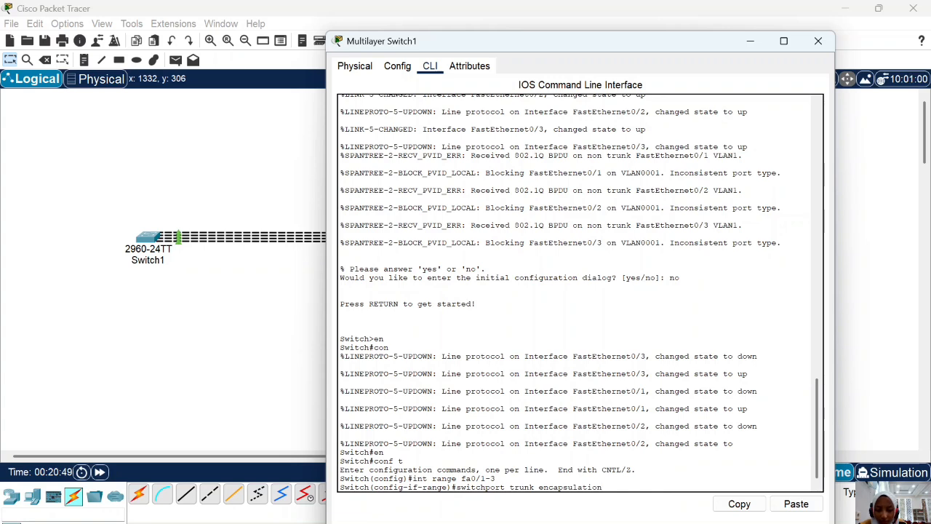
{"action": "type", "text": " dot1q"}
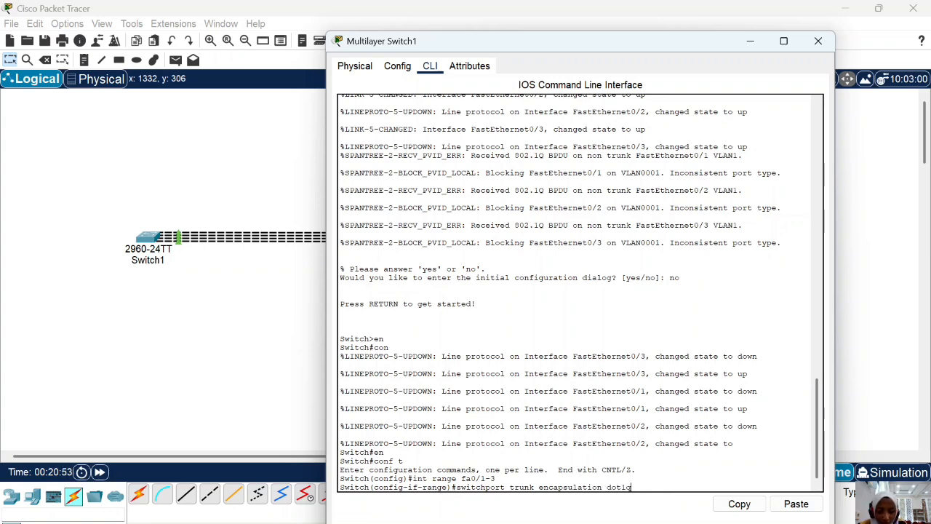
{"action": "key", "text": "Return"}
Set the fa0/1-3 range to switchport mode trunk and close Multilayer Switch1's window.
{"action": "key", "text": "Up"}
{"action": "key", "text": "BackSpace"}
{"action": "key", "text": "BackSpace"}
{"action": "key", "text": "BackSpace"}
{"action": "key", "text": "BackSpace"}
{"action": "key", "text": "BackSpace"}
{"action": "key", "text": "BackSpace"}
{"action": "key", "text": "BackSpace"}
{"action": "key", "text": "BackSpace"}
{"action": "key", "text": "BackSpace"}
{"action": "key", "text": "BackSpace"}
{"action": "key", "text": "BackSpace"}
{"action": "key", "text": "BackSpace"}
{"action": "key", "text": "BackSpace"}
{"action": "key", "text": "BackSpace"}
{"action": "key", "text": "BackSpace"}
{"action": "key", "text": "BackSpace"}
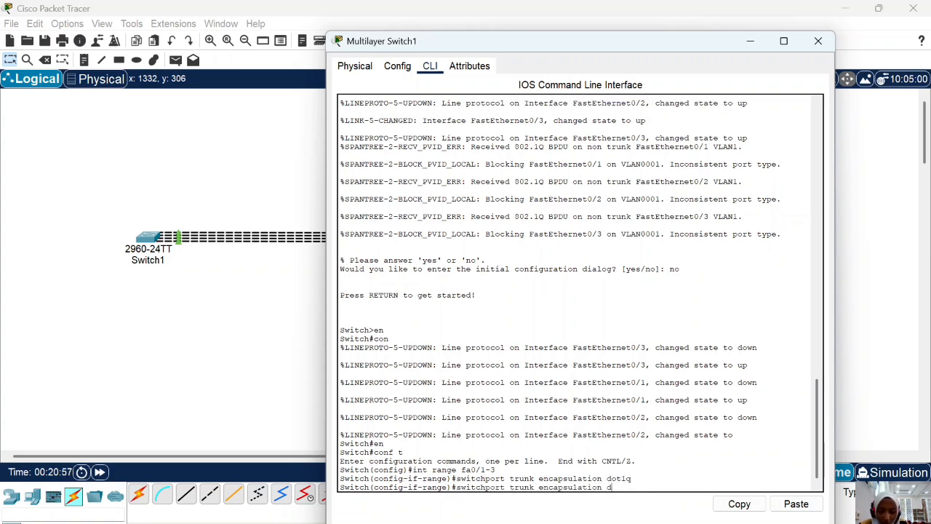
{"action": "key", "text": "BackSpace"}
{"action": "key", "text": "BackSpace"}
{"action": "key", "text": "BackSpace"}
{"action": "key", "text": "BackSpace"}
{"action": "key", "text": "BackSpace"}
{"action": "key", "text": "BackSpace"}
{"action": "key", "text": "BackSpace"}
{"action": "key", "text": "BackSpace"}
{"action": "key", "text": "BackSpace"}
{"action": "type", "text": "m"}
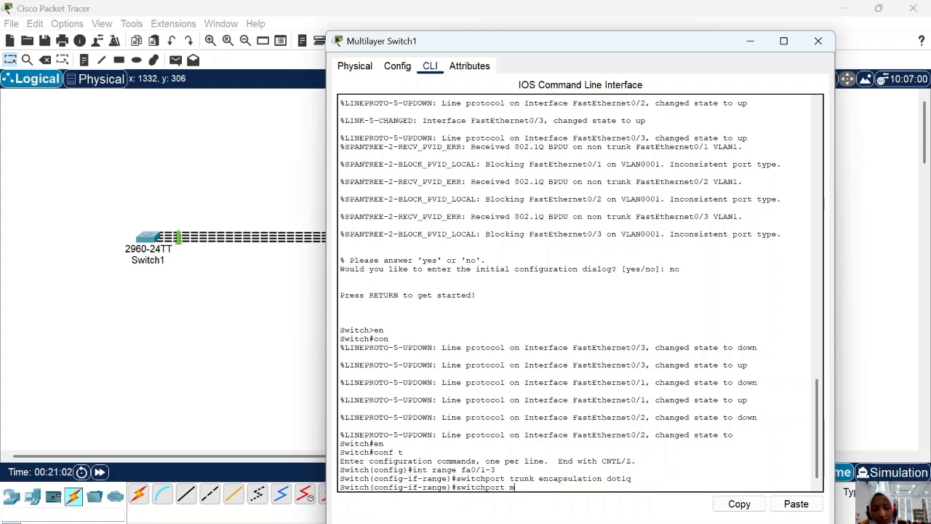
{"action": "type", "text": "ode trunk"}
{"action": "key", "text": "Return"}
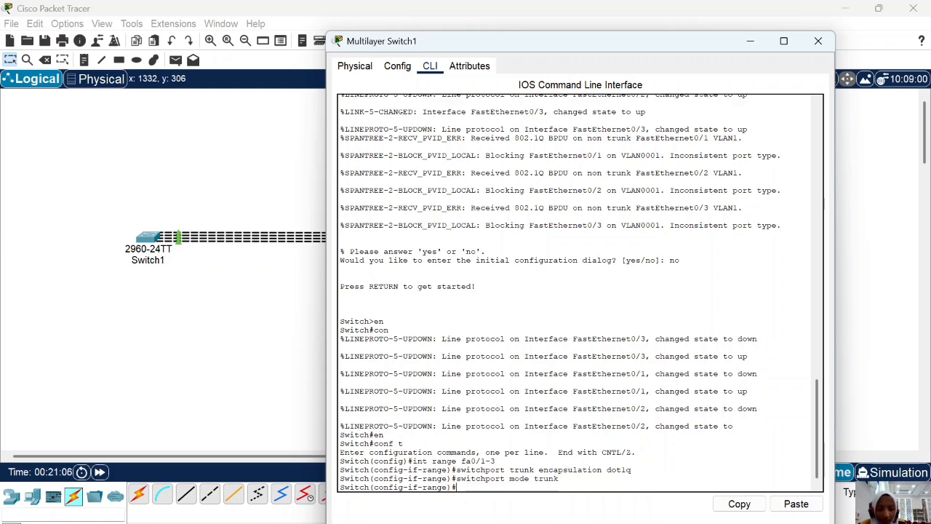
{"action": "left_click", "coordinate": [819, 42]}
On Switch2, list the channel-group 2 modes with ?, apply channel-group 2 mode desirable to fa0/5-7, and close its window.
{"action": "left_click", "coordinate": [453, 240]}
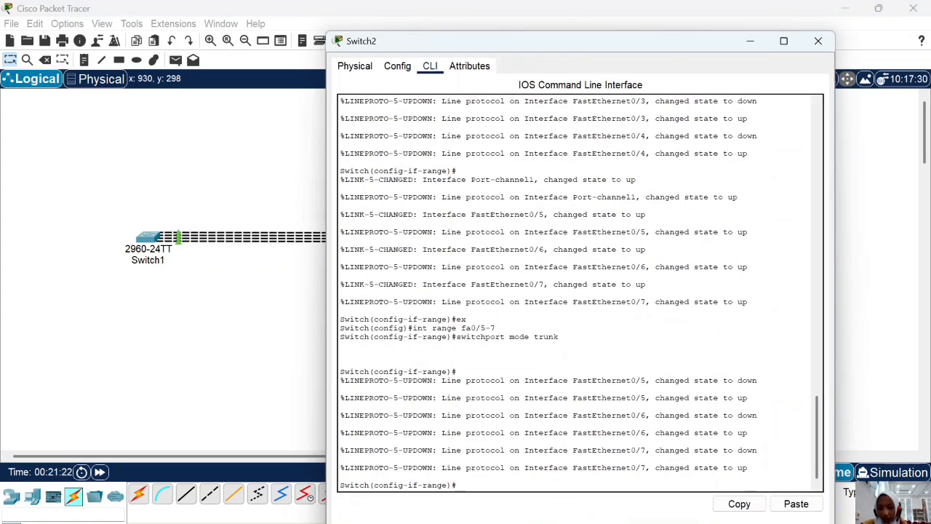
{"action": "type", "text": "cha"}
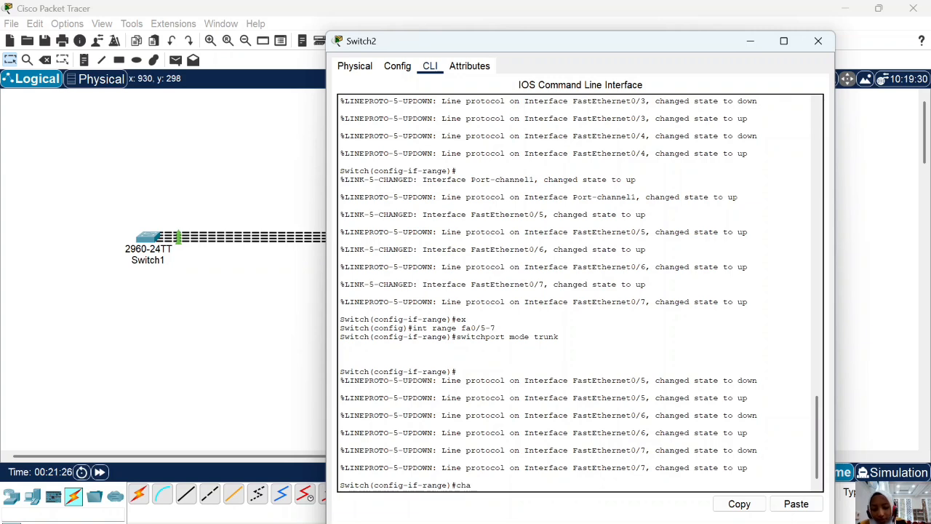
{"action": "type", "text": "nnel-group"}
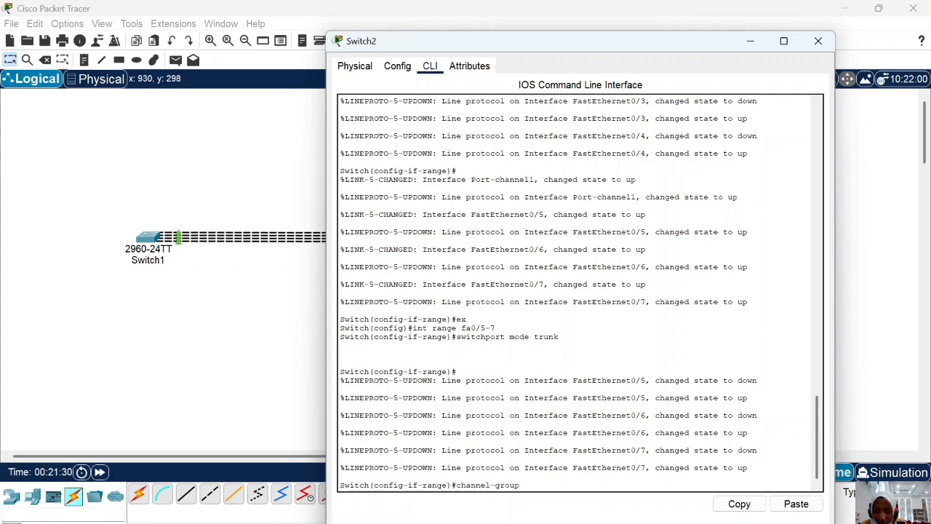
{"action": "type", "text": " 2 m"}
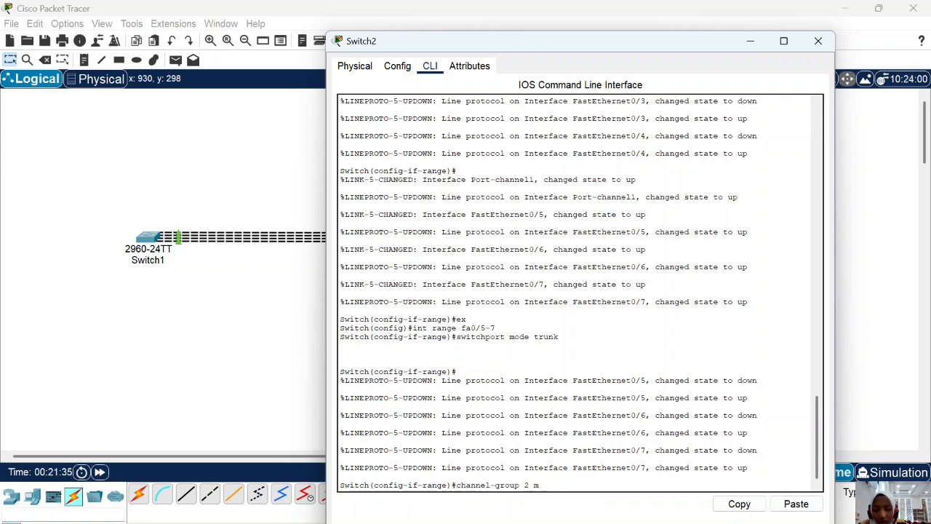
{"action": "type", "text": "ode ?"}
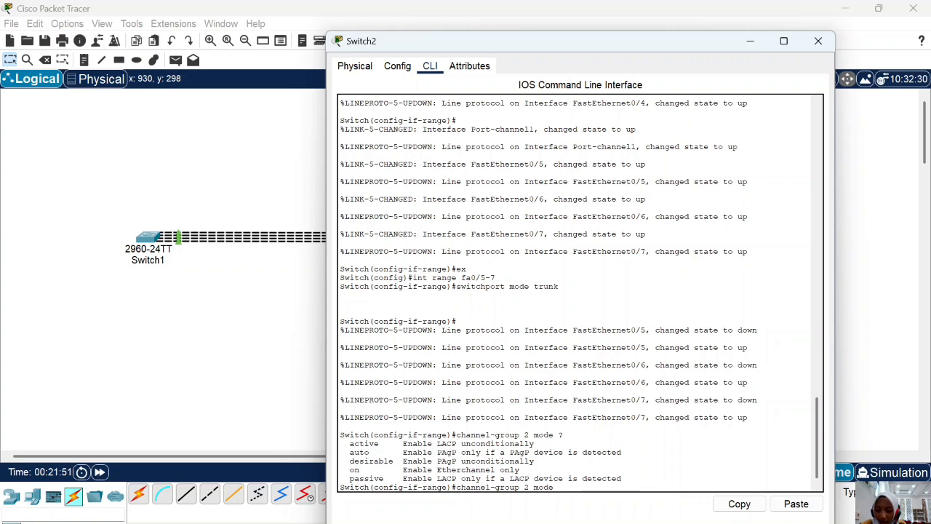
{"action": "key", "text": "Up"}
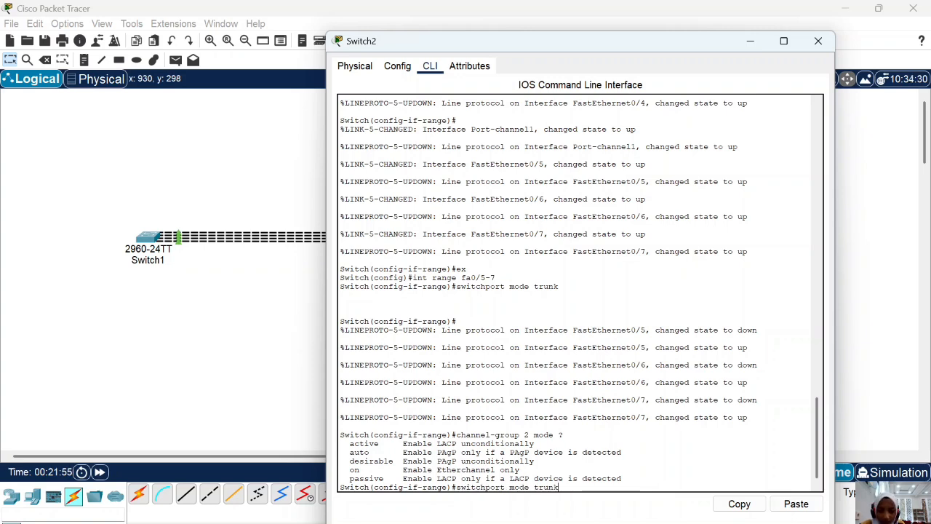
{"action": "key", "text": "Down"}
{"action": "type", "text": "de"}
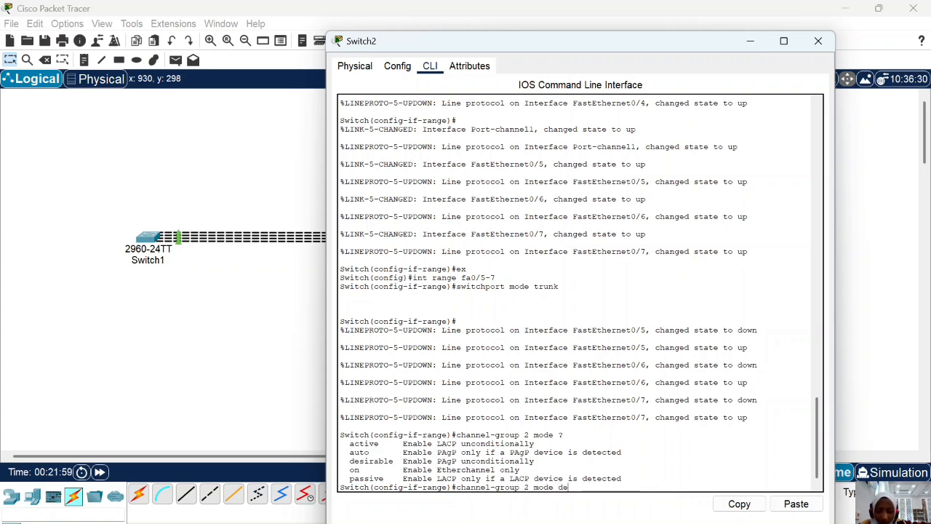
{"action": "type", "text": "sirable"}
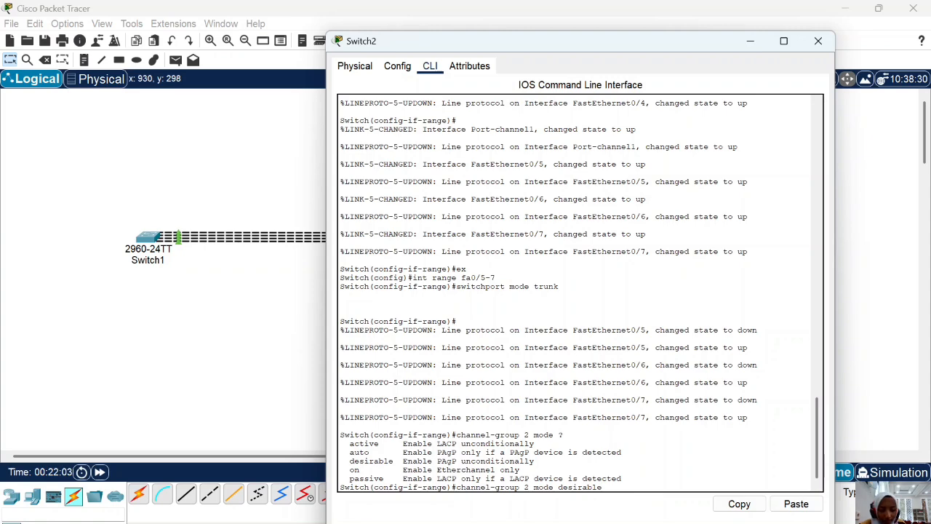
{"action": "key", "text": "Return"}
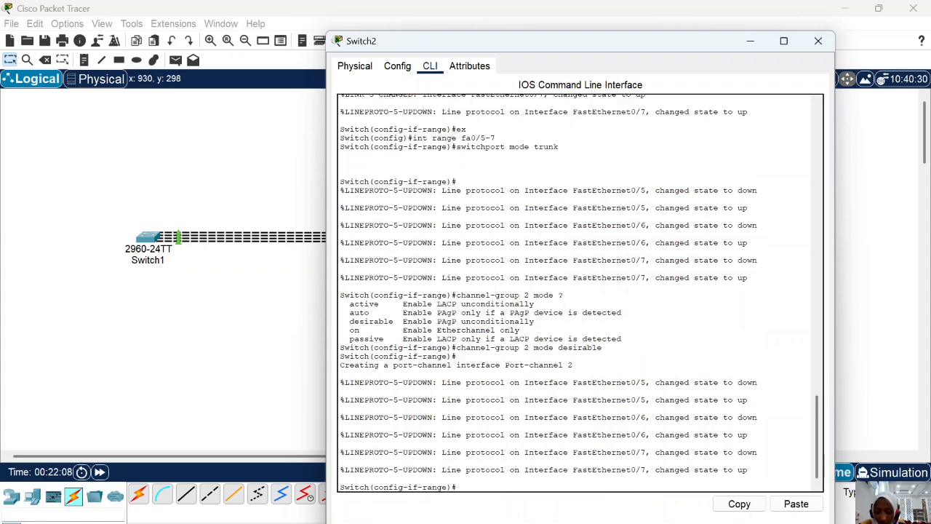
{"action": "left_click", "coordinate": [818, 41]}
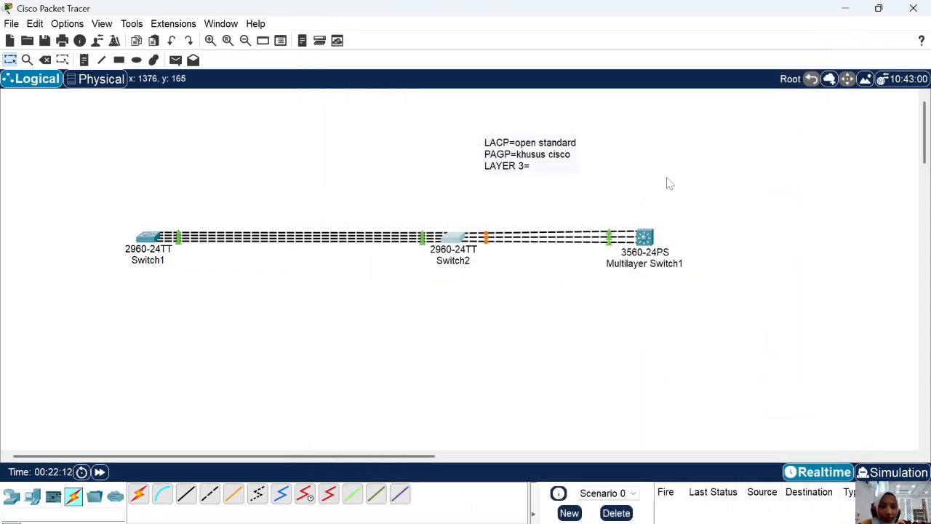
Apply channel-group 2 mode desirable to fa0/1-3 on Multilayer Switch1, close its window, and fast-forward the simulation time.
{"action": "left_click", "coordinate": [645, 237]}
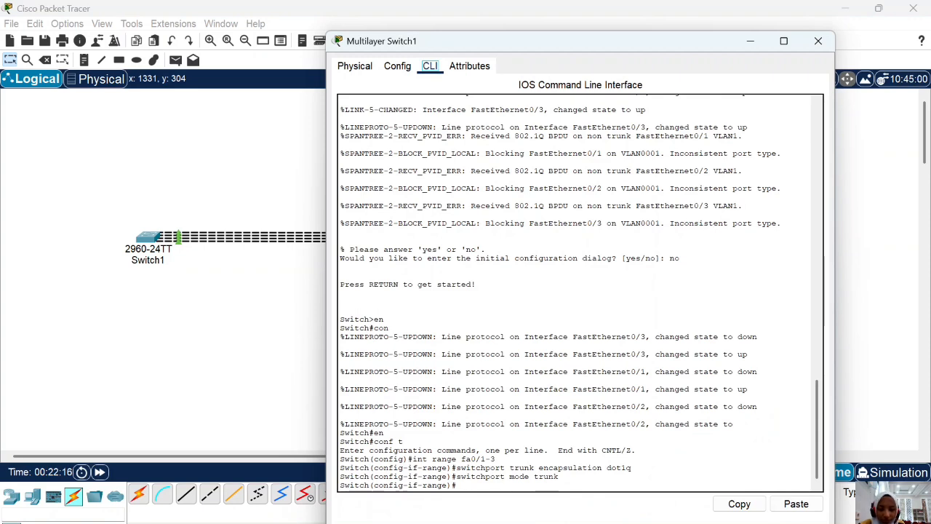
{"action": "left_click", "coordinate": [582, 480]}
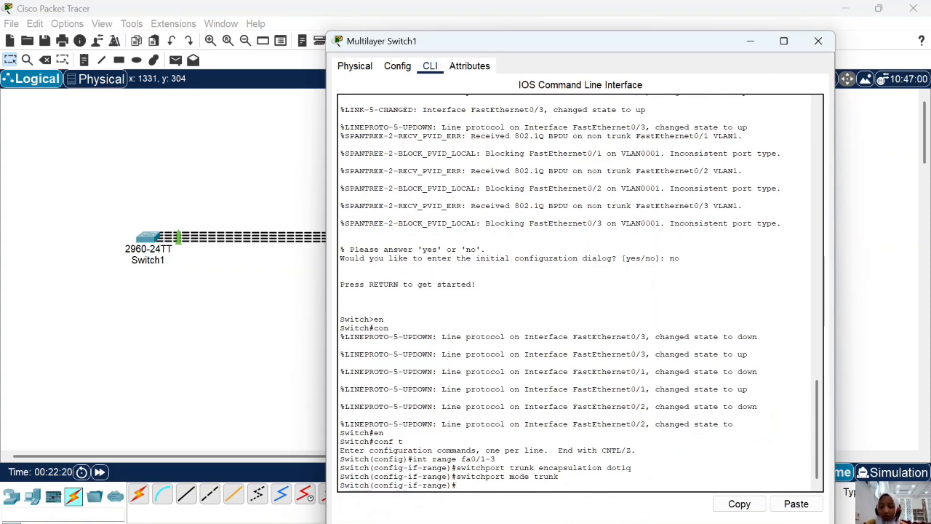
{"action": "type", "text": "channel"}
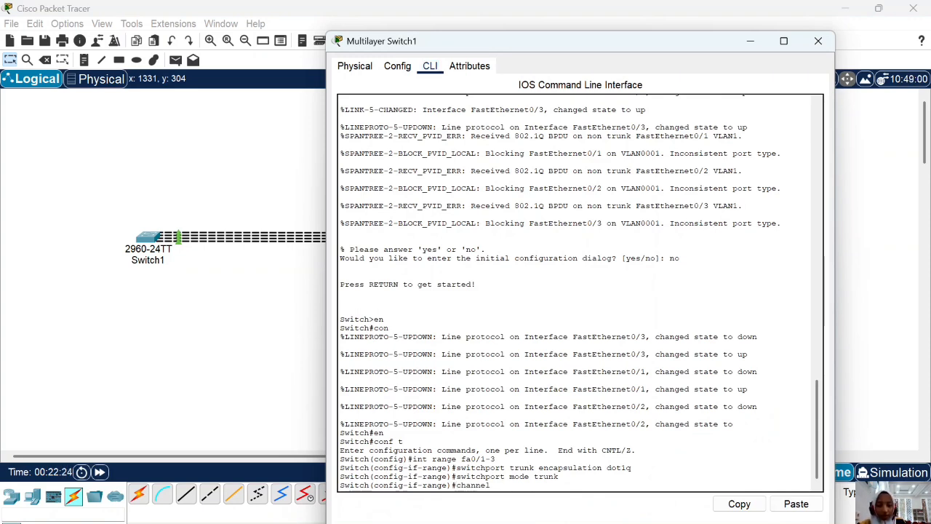
{"action": "type", "text": "-group 2"}
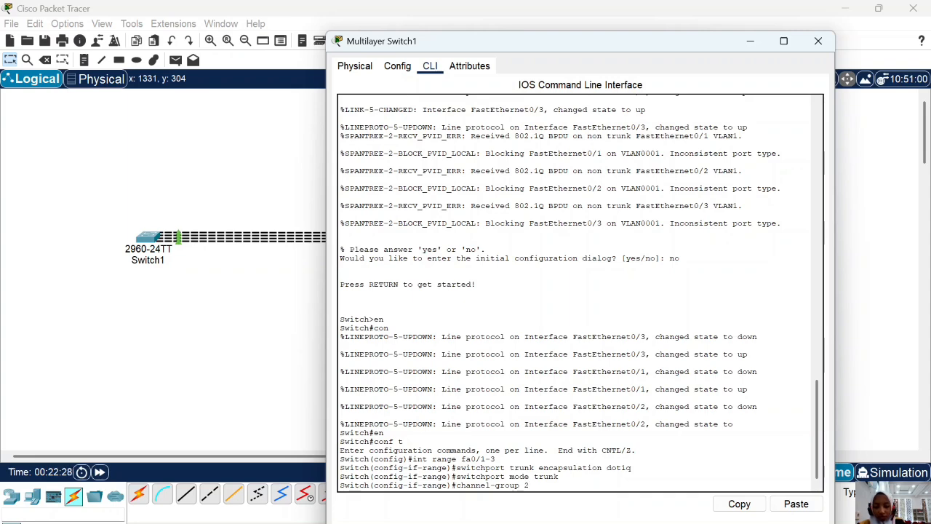
{"action": "type", "text": " mode desi"}
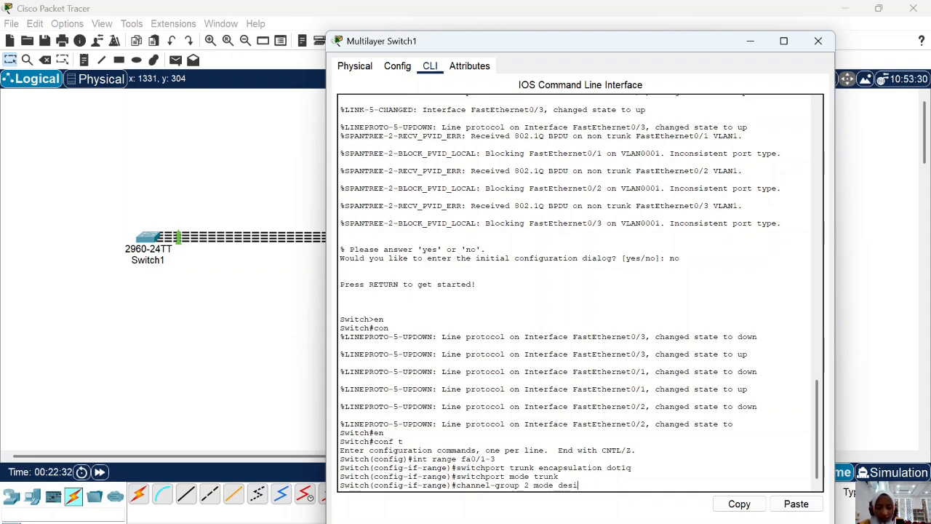
{"action": "type", "text": "rable"}
{"action": "key", "text": "Return"}
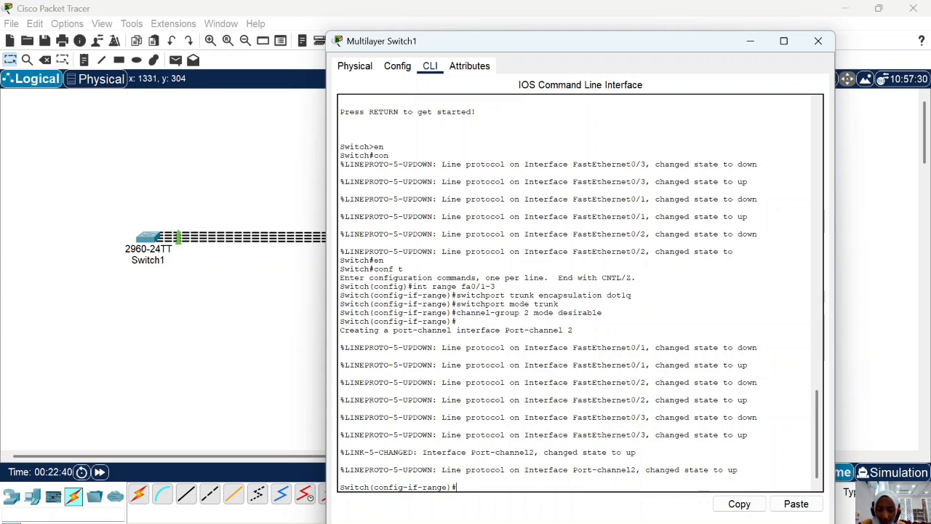
{"action": "left_click", "coordinate": [817, 41]}
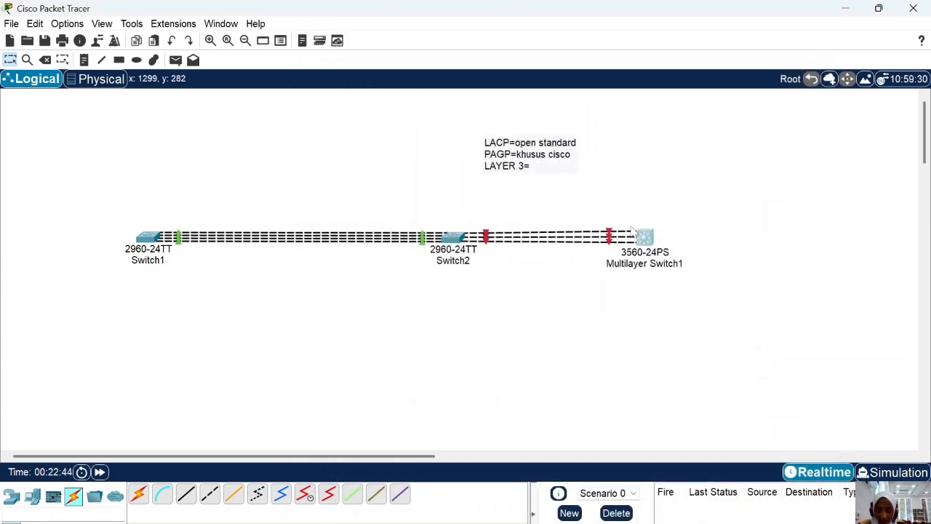
{"action": "left_click", "coordinate": [100, 472]}
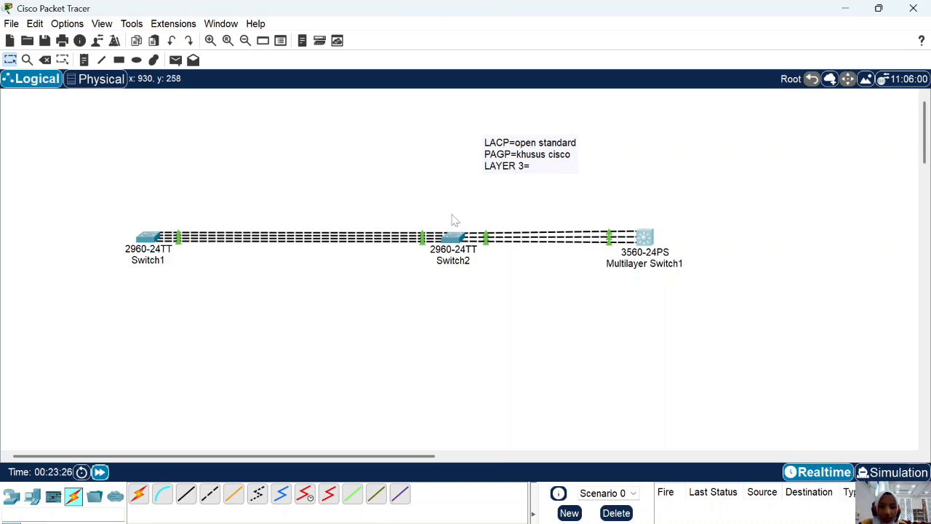
Show the EtherChannel summary on Multilayer Switch1 with do sh etherchannel sum from global configuration mode, and close its window.
{"action": "left_click", "coordinate": [645, 236]}
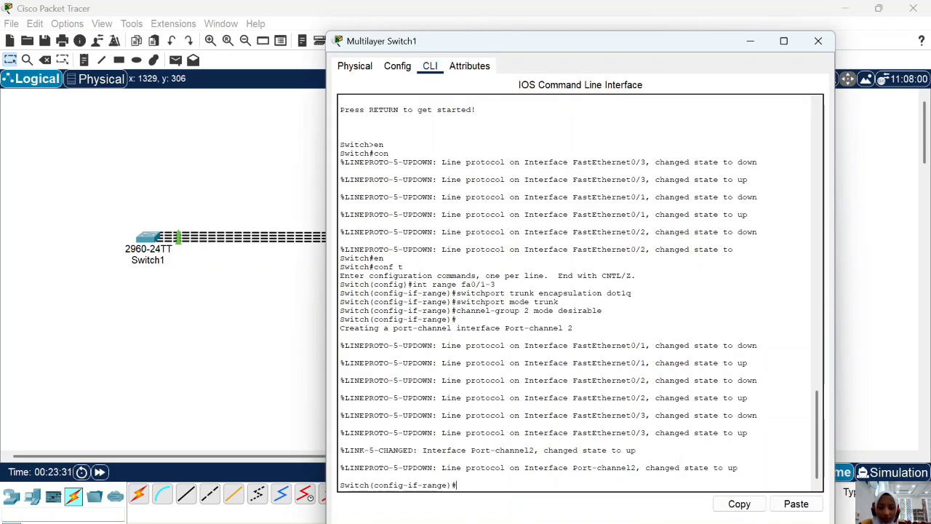
{"action": "type", "text": "ex"}
{"action": "key", "text": "Return"}
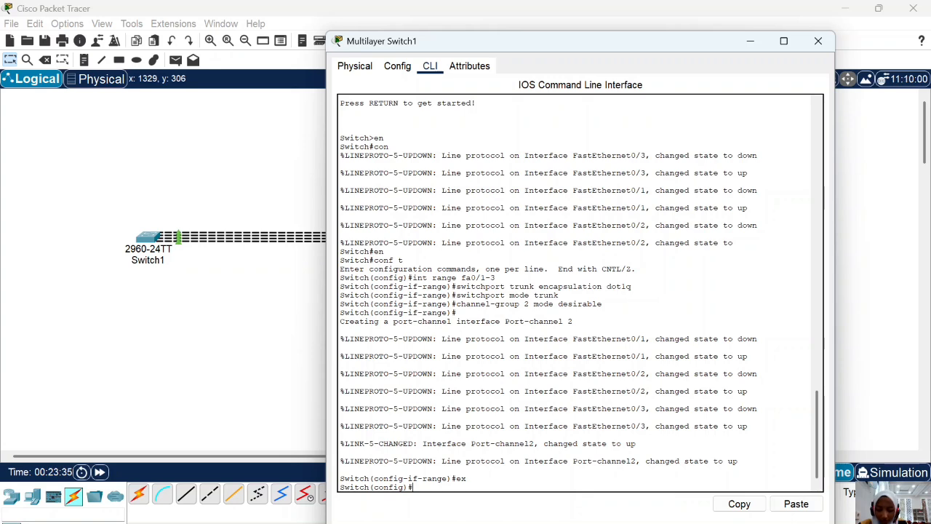
{"action": "type", "text": "do sh"}
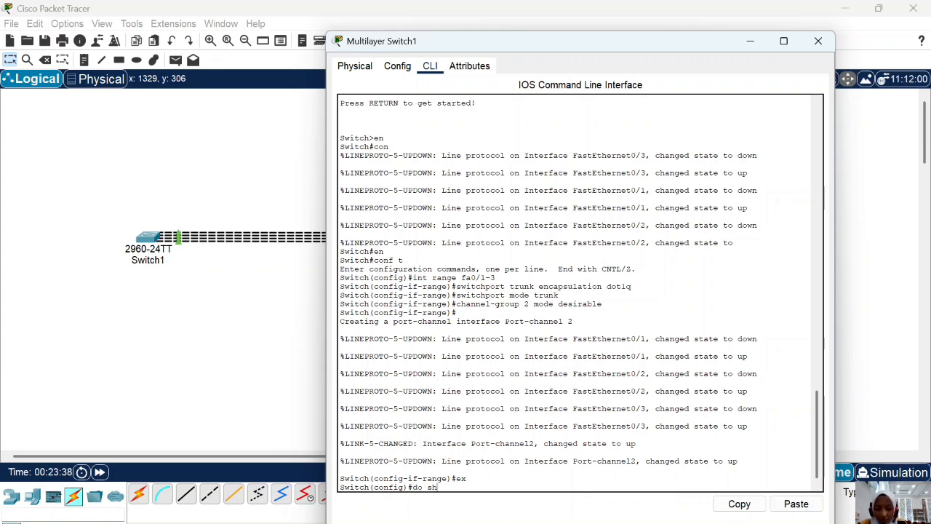
{"action": "type", "text": " etherchannel"}
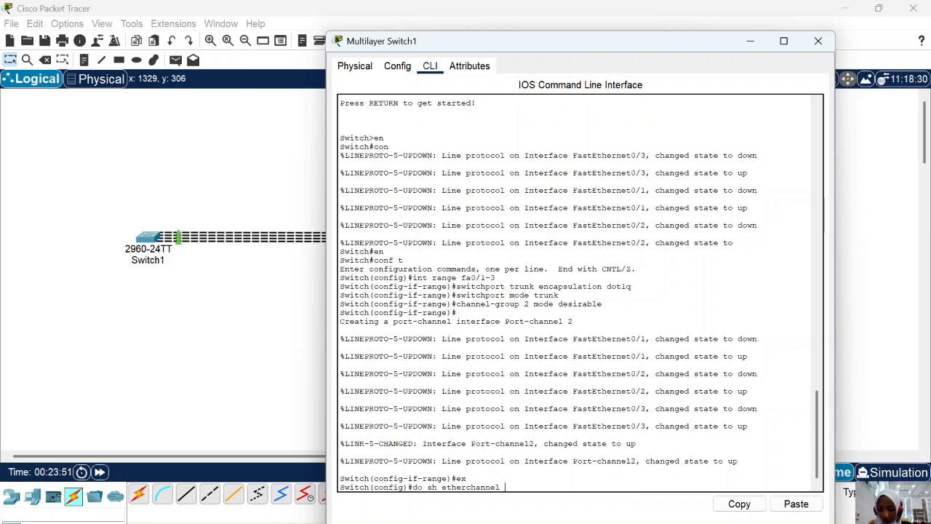
{"action": "type", "text": " sum"}
{"action": "key", "text": "Return"}
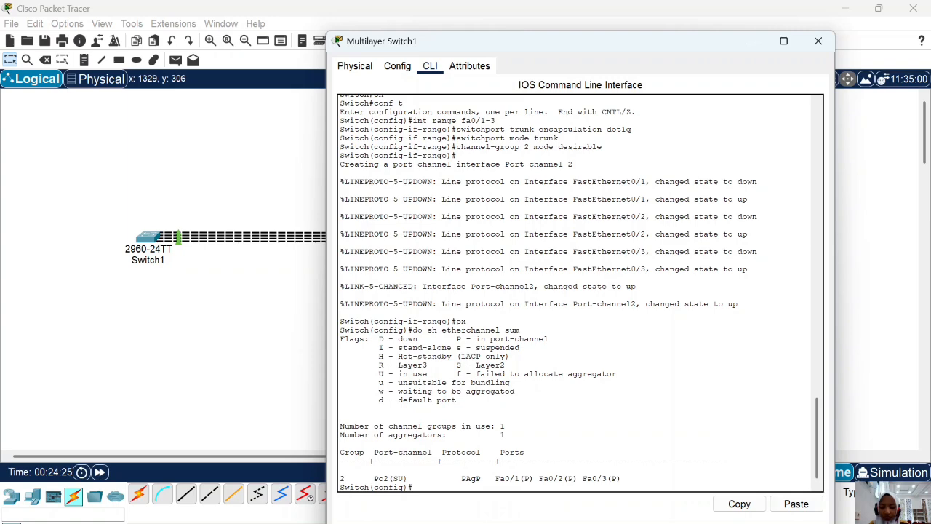
{"action": "left_click", "coordinate": [817, 40]}
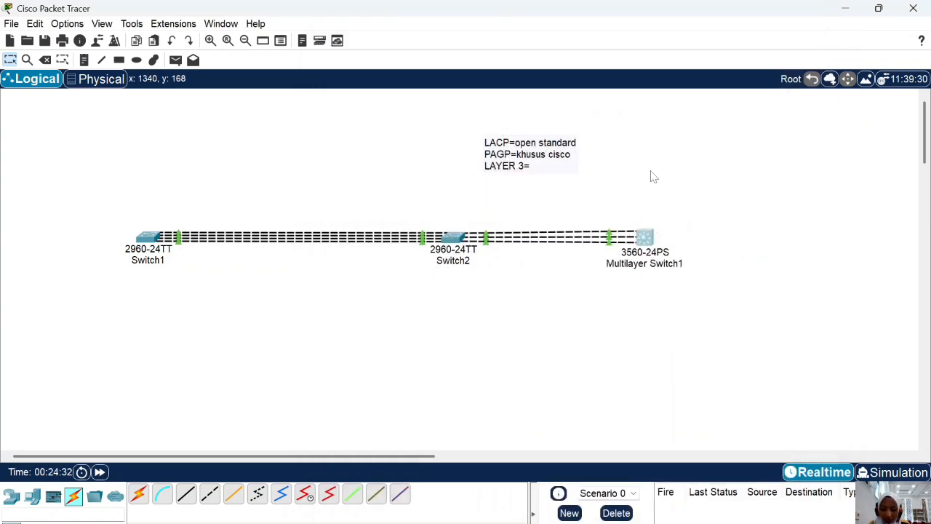
Add a second 3560-24PS multilayer switch to the workspace, on the far side of Multilayer Switch1 from Switch2.
{"action": "left_click", "coordinate": [32, 496]}
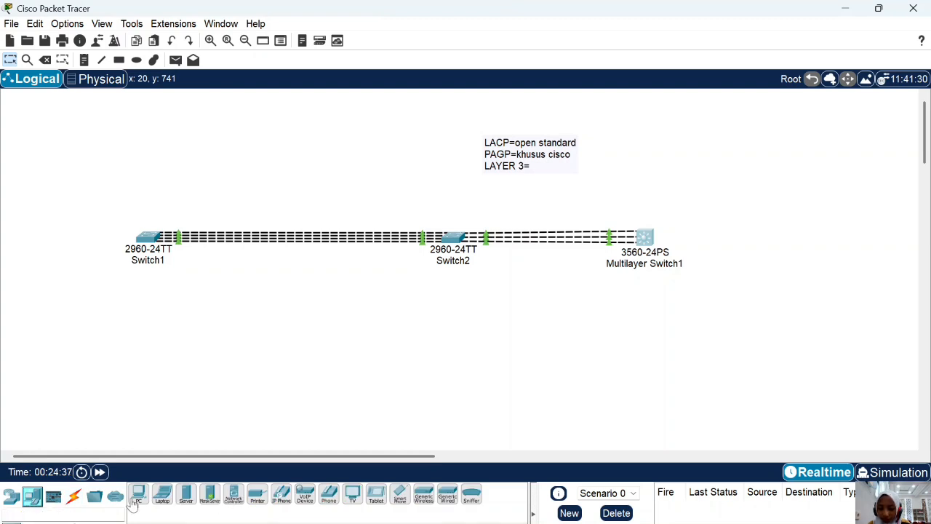
{"action": "left_click", "coordinate": [11, 496]}
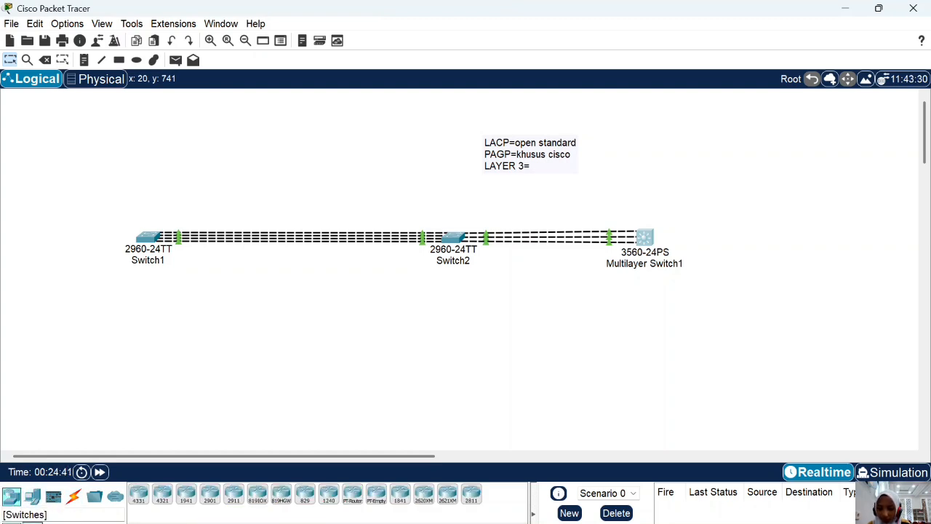
{"action": "left_click", "coordinate": [32, 520]}
{"action": "left_click", "coordinate": [210, 493]}
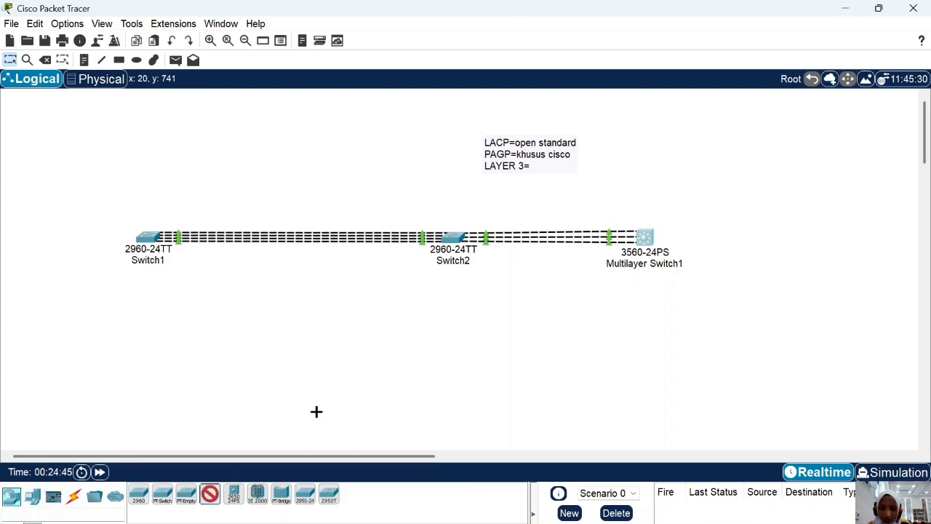
{"action": "left_click", "coordinate": [783, 235]}
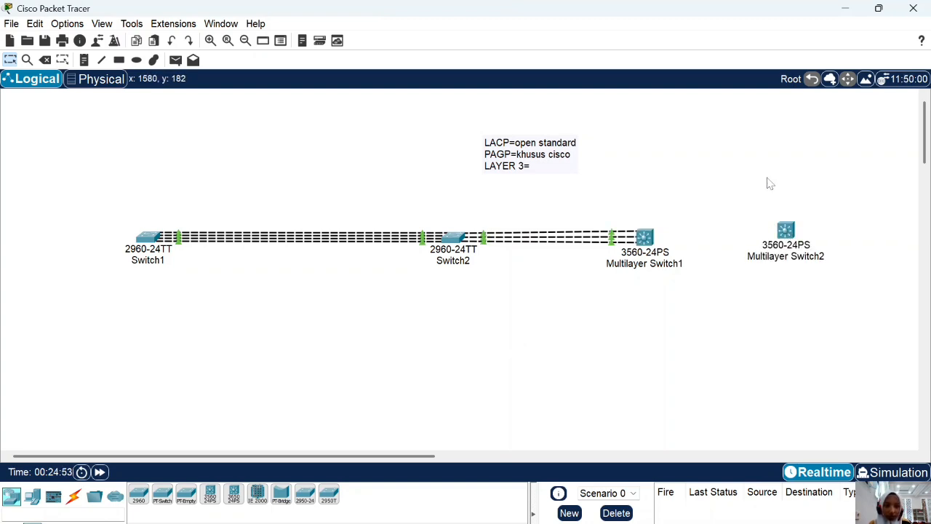
Connect Multilayer Switch1 to Multilayer Switch2 with three automatically chosen cables.
{"action": "left_click", "coordinate": [74, 495]}
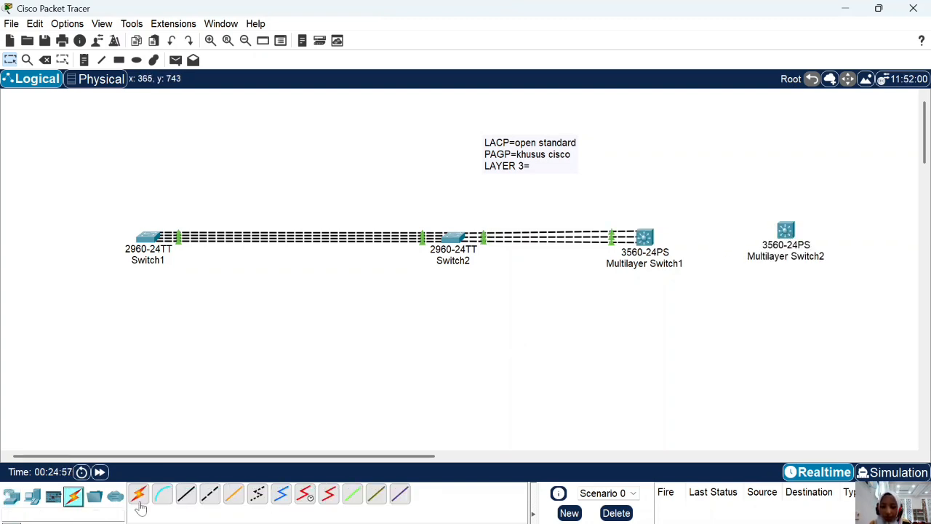
{"action": "left_click", "coordinate": [138, 495]}
{"action": "left_click", "coordinate": [644, 237]}
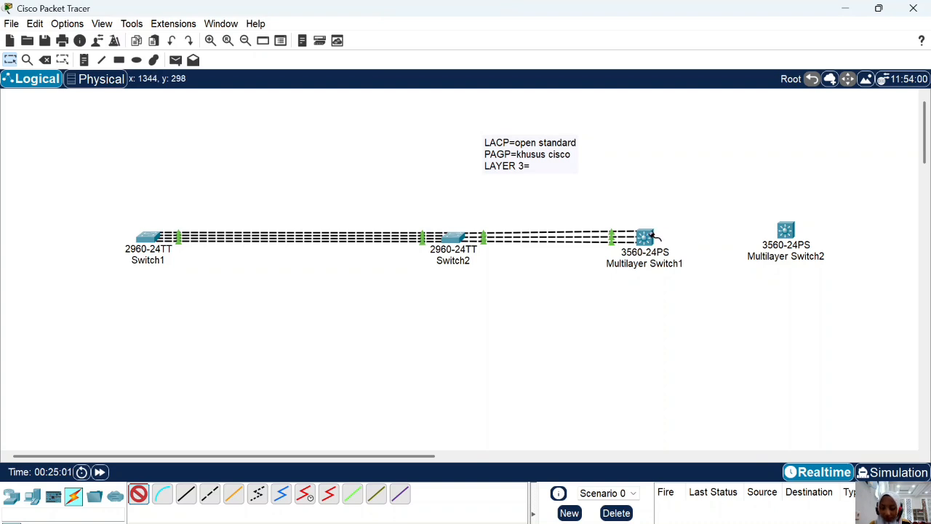
{"action": "left_click", "coordinate": [786, 231]}
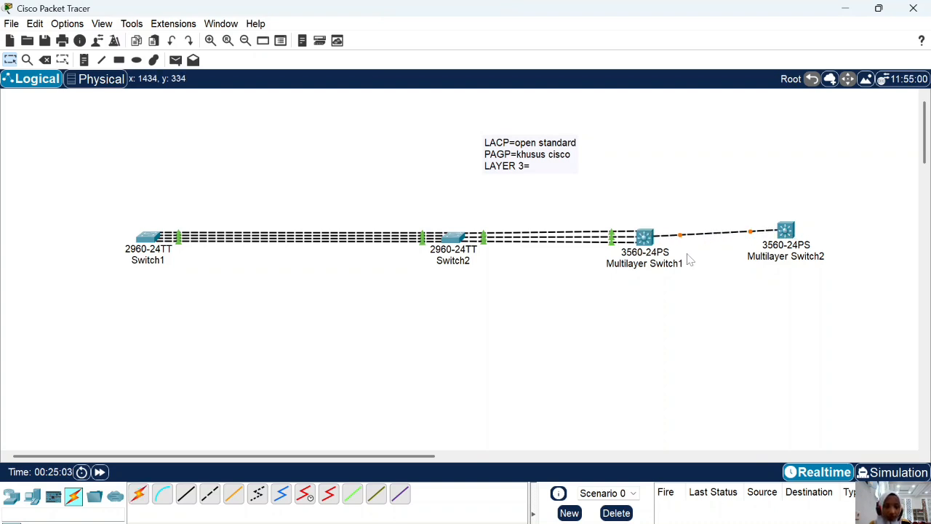
{"action": "left_click", "coordinate": [138, 494]}
{"action": "left_click", "coordinate": [644, 237]}
{"action": "left_click", "coordinate": [786, 231]}
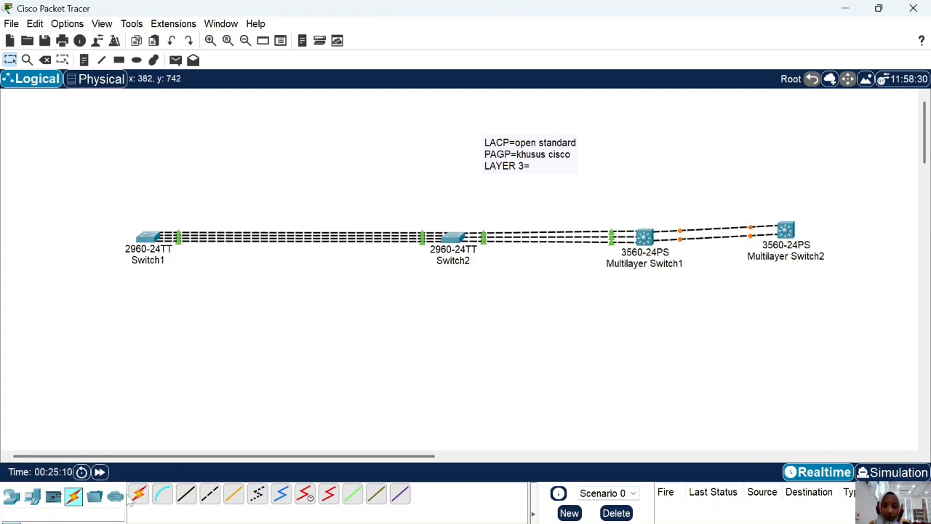
{"action": "left_click", "coordinate": [139, 495]}
{"action": "left_click", "coordinate": [645, 237]}
{"action": "left_click", "coordinate": [785, 231]}
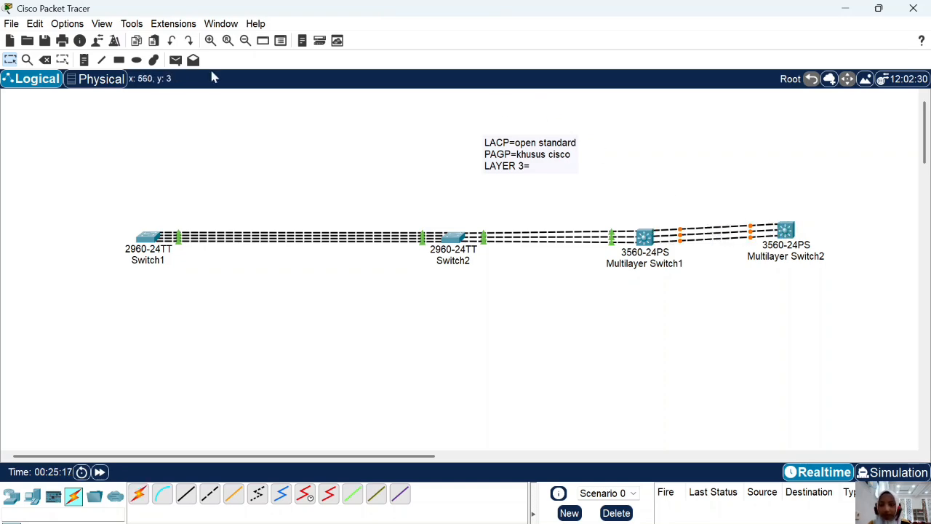
Enable Always Show Port Labels in Logical Workspace in the preferences and close them.
{"action": "left_click", "coordinate": [67, 23]}
{"action": "left_click", "coordinate": [95, 37]}
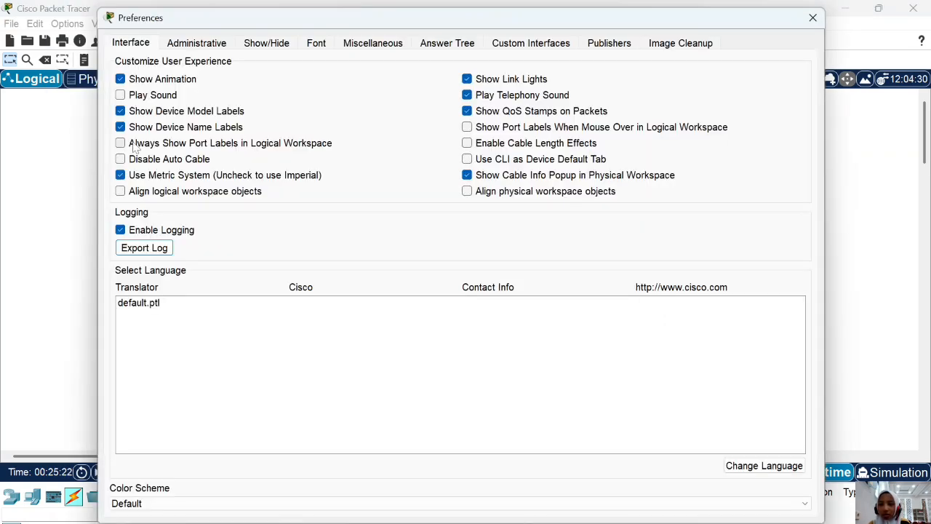
{"action": "left_click", "coordinate": [136, 143]}
{"action": "left_click", "coordinate": [812, 18]}
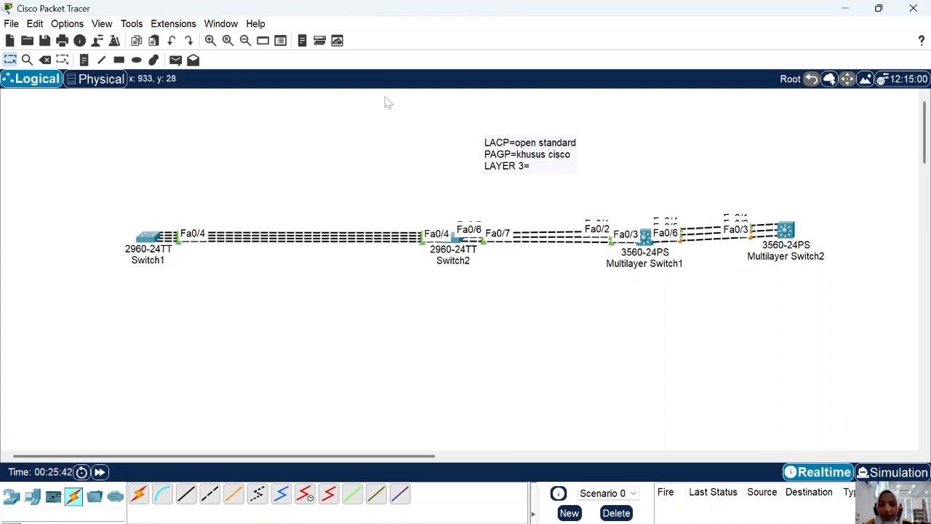
Complete the LAYER 3= line of the workspace note with "on".
{"action": "left_click", "coordinate": [526, 166]}
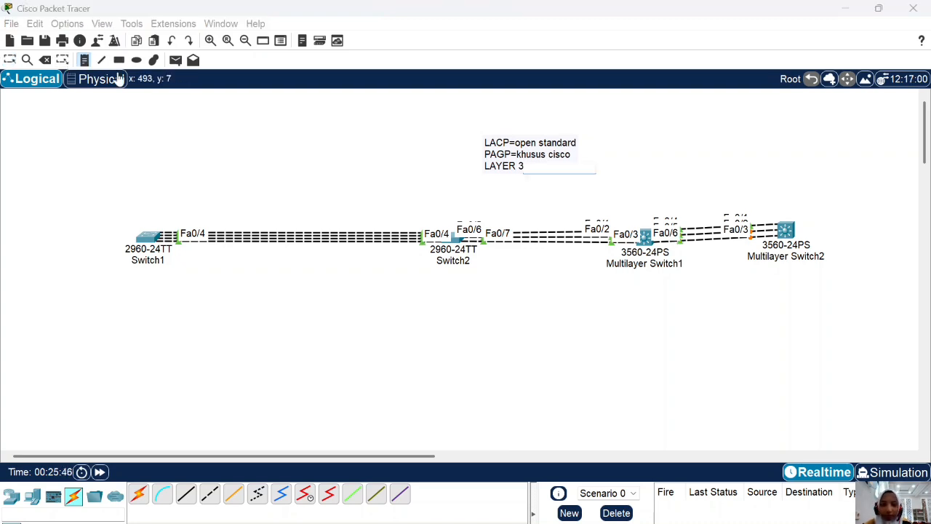
{"action": "left_click", "coordinate": [11, 60]}
{"action": "double_click", "coordinate": [549, 173]}
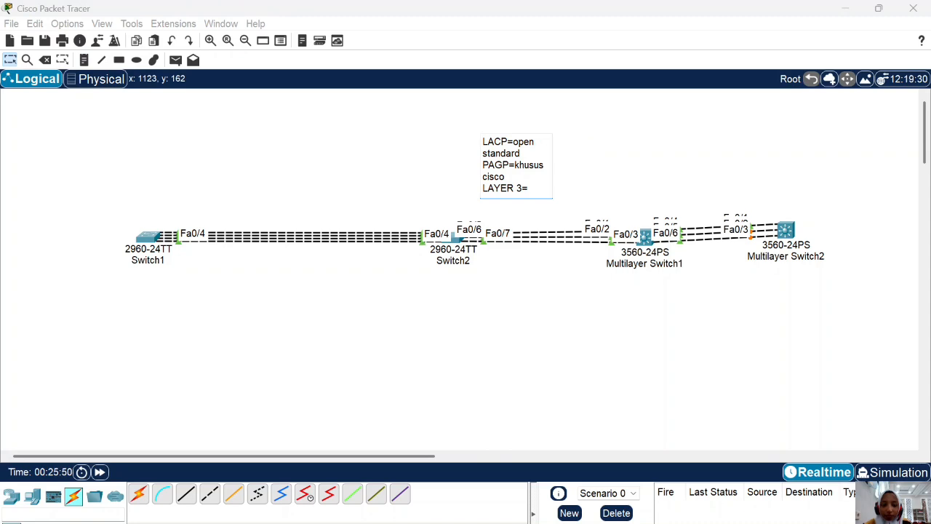
{"action": "type", "text": "on"}
{"action": "left_click", "coordinate": [11, 60]}
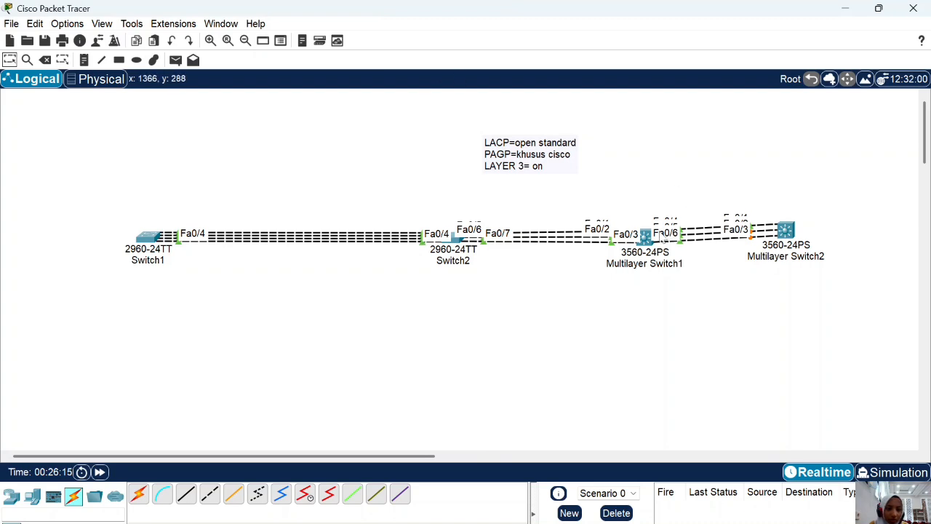
Move Multilayer Switch1 slightly away from Switch2 and Multilayer Switch2 farther out to space the port labels.
{"action": "mouse_move", "coordinate": [662, 237]}
{"action": "left_mouse_down"}
{"action": "mouse_move", "coordinate": [720, 266]}
{"action": "mouse_move", "coordinate": [876, 231]}
{"action": "mouse_move", "coordinate": [674, 234]}
{"action": "left_mouse_up"}
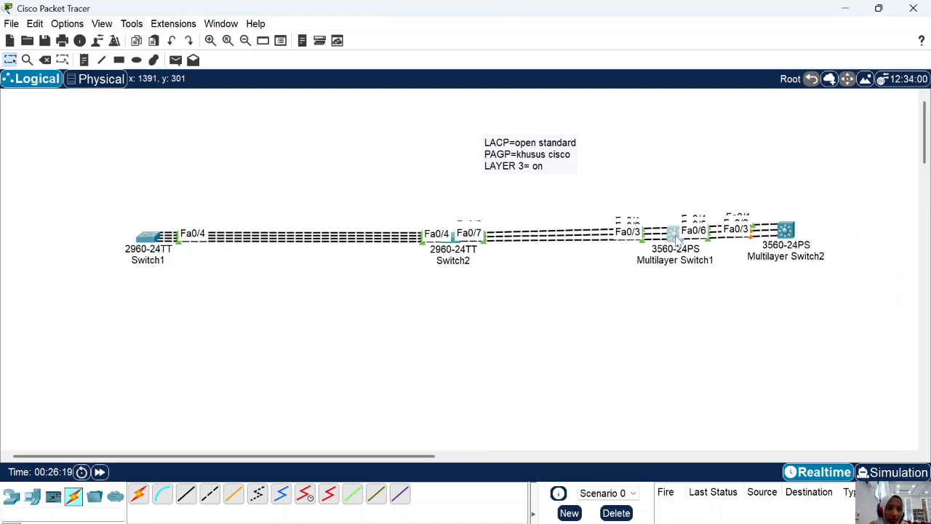
{"action": "left_click_drag", "start_coordinate": [786, 230], "coordinate": [878, 231]}
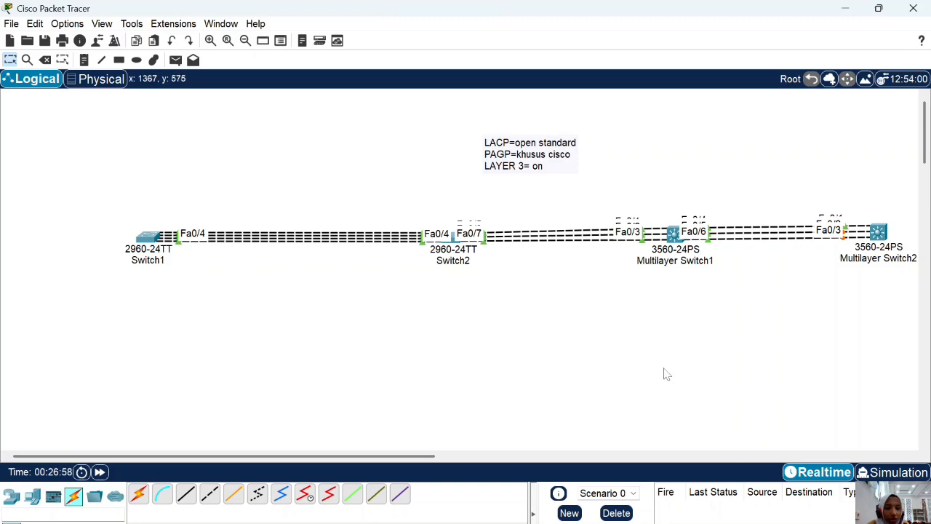
Select int range fa0/4-6 in Multilayer Switch1's command line.
{"action": "left_click", "coordinate": [674, 233]}
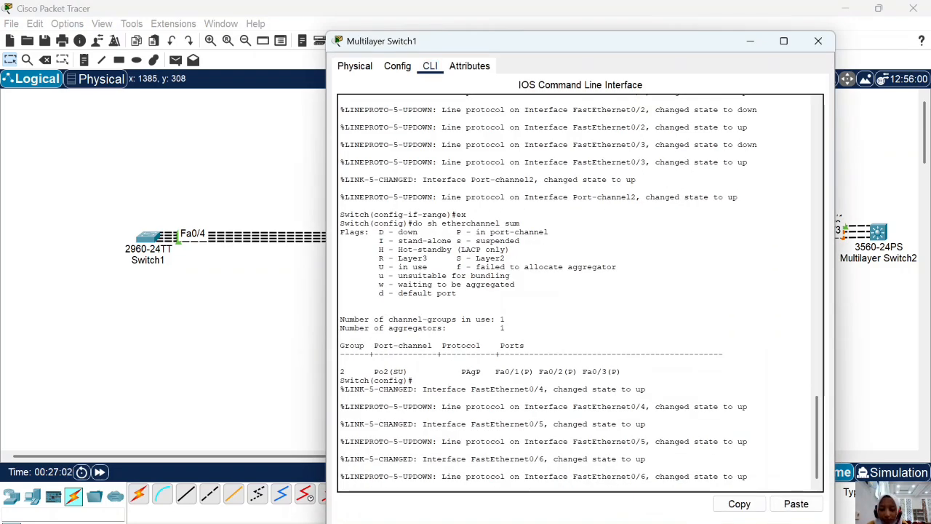
{"action": "type", "text": "int"}
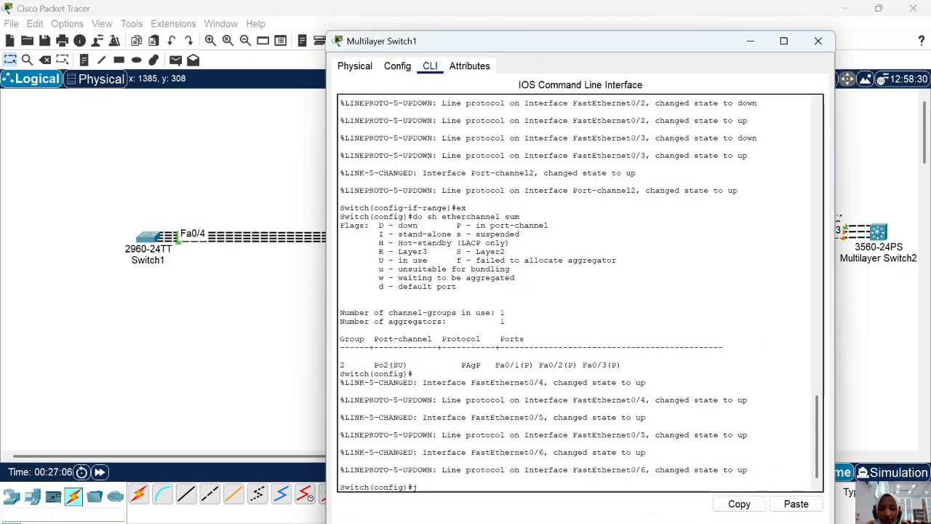
{"action": "type", "text": " range"}
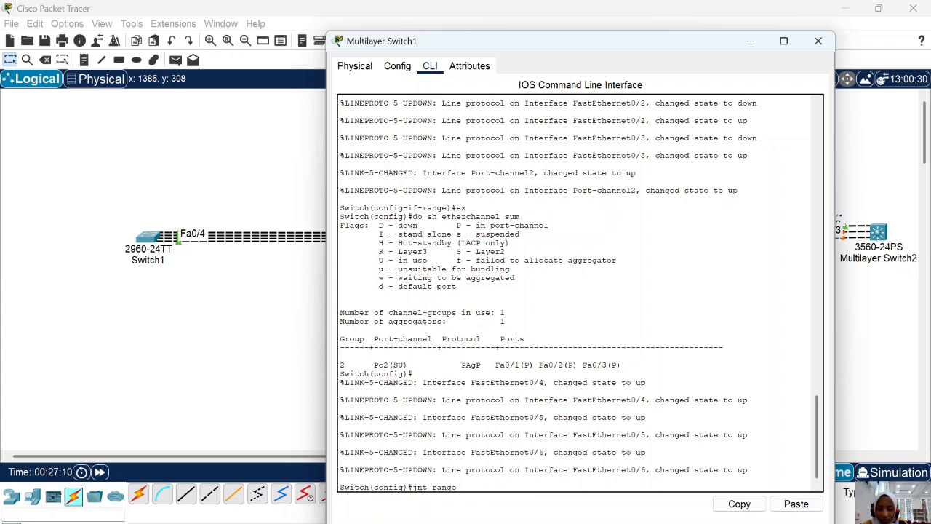
{"action": "type", "text": " fa0/4-6"}
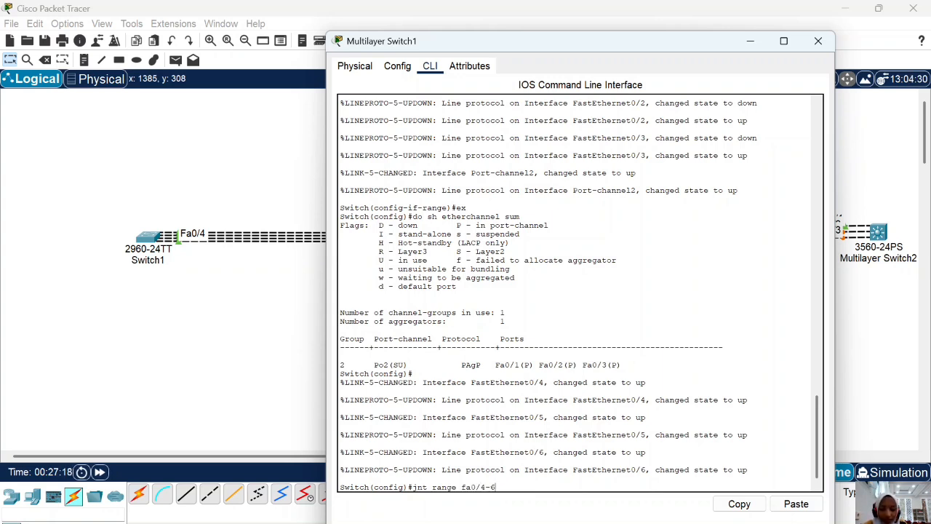
{"action": "key", "text": "Return"}
{"action": "key", "text": "Up"}
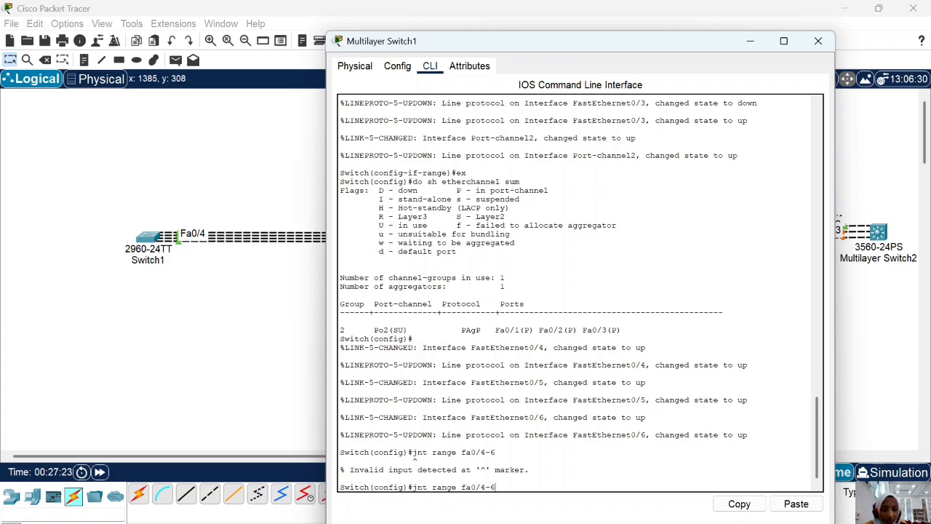
{"action": "key", "text": "BackSpace"}
{"action": "type", "text": "i"}
{"action": "key", "text": "Return"}
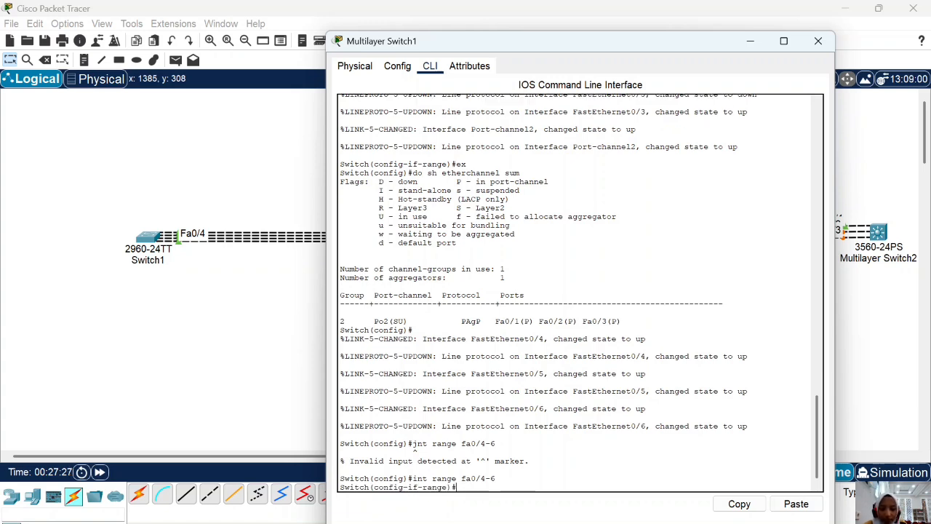
Apply no switchport to the fa0/4-6 range on Multilayer Switch1 and close its window.
{"action": "type", "text": "no sw"}
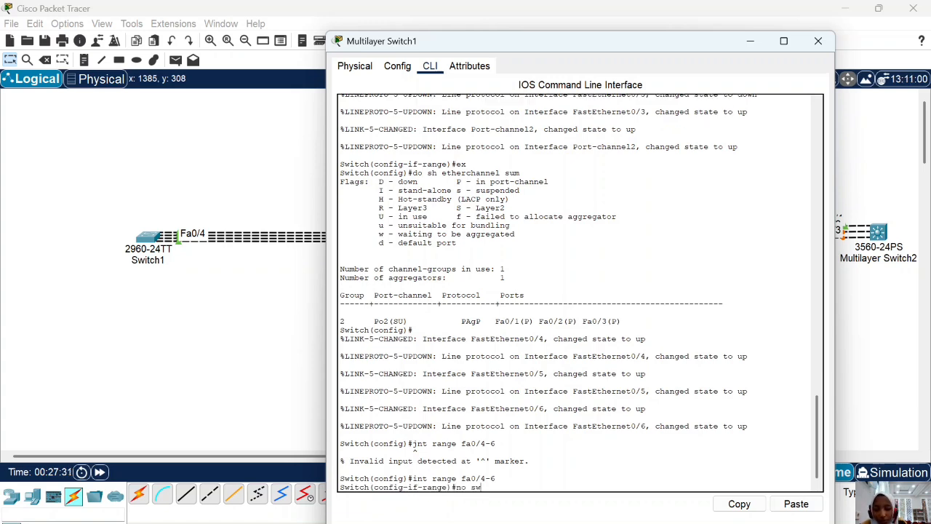
{"action": "type", "text": "itchport"}
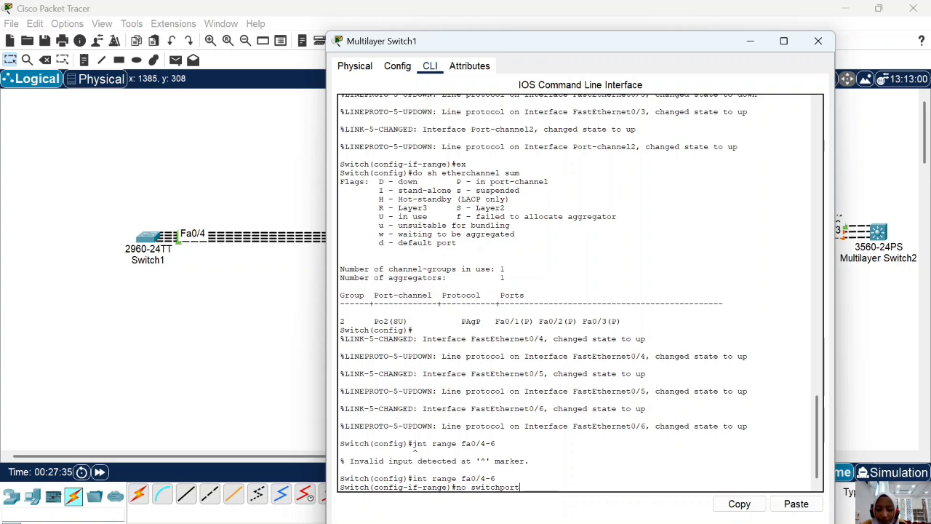
{"action": "key", "text": "Return"}
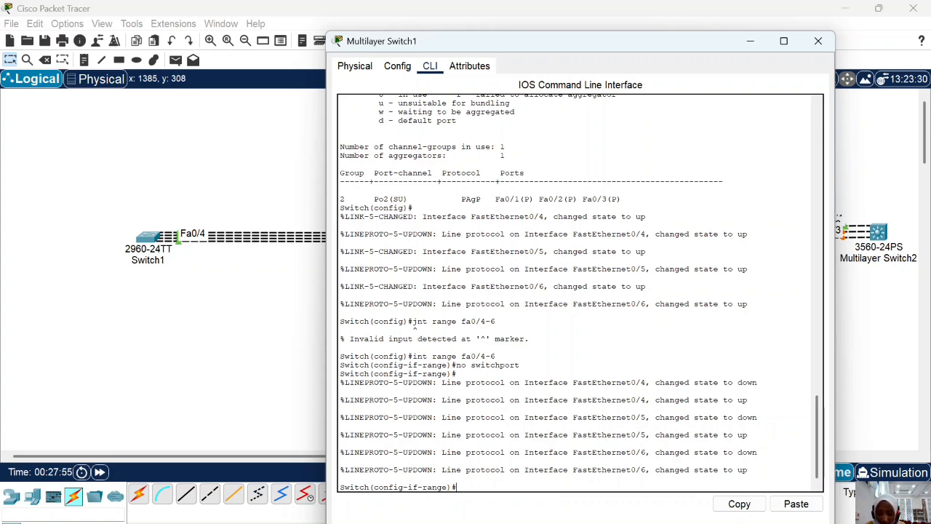
{"action": "left_click", "coordinate": [818, 41]}
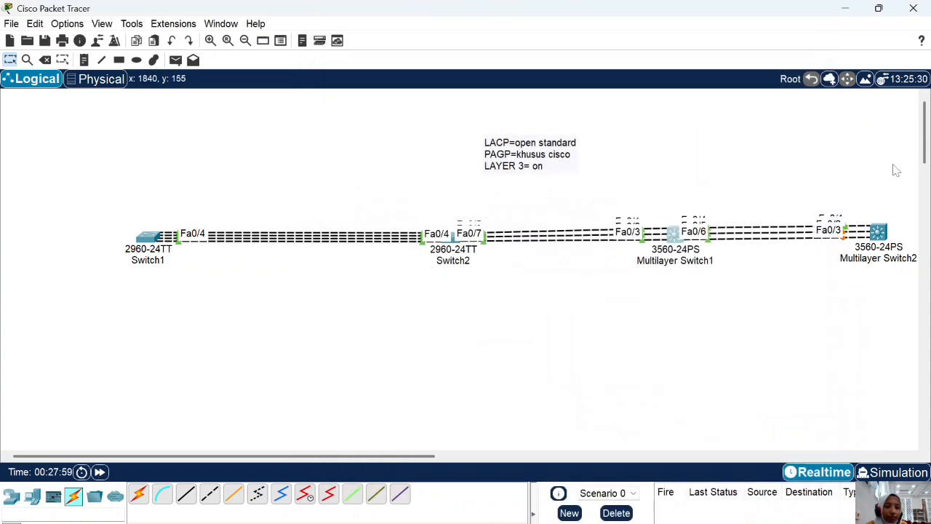
Open Multilayer Switch2's command line, answer no to the initial configuration dialog, and reach the Switch> prompt.
{"action": "left_click", "coordinate": [878, 231]}
{"action": "left_click", "coordinate": [430, 65]}
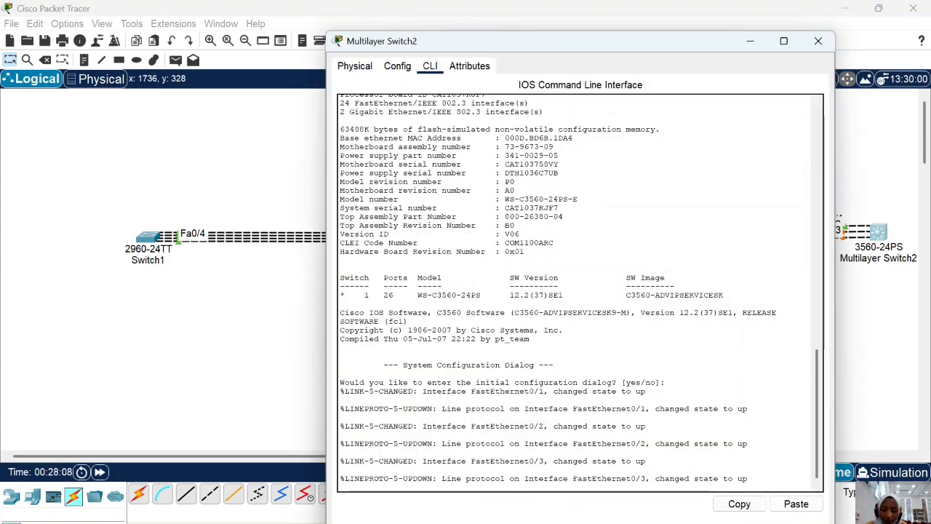
{"action": "key", "text": "Return"}
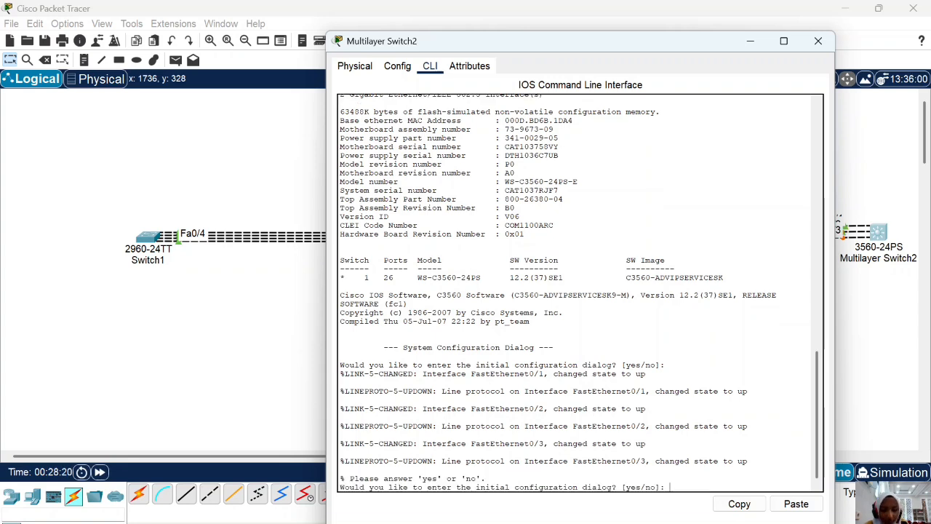
{"action": "type", "text": "no"}
{"action": "key", "text": "Return"}
{"action": "key", "text": "Return"}
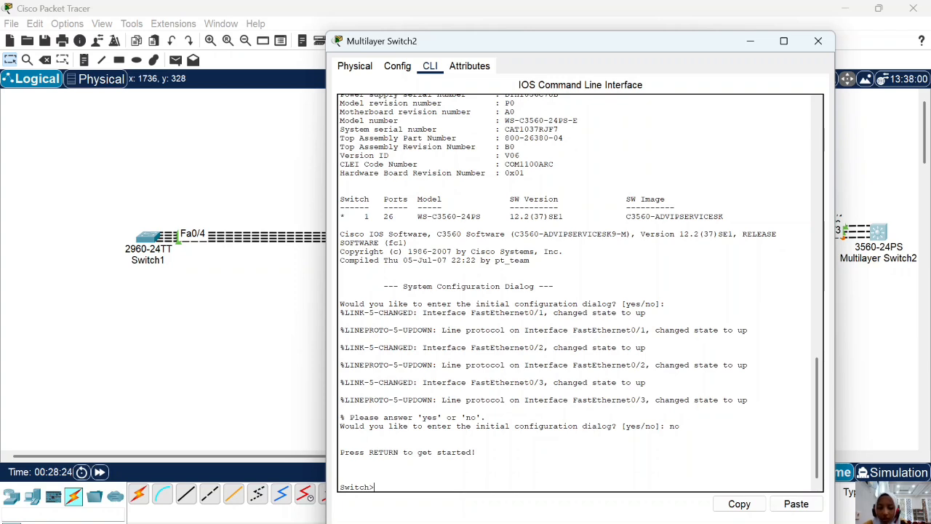
Enter privileged and global configuration mode on Multilayer Switch2 and select int range fa0/1-3.
{"action": "type", "text": "en"}
{"action": "key", "text": "Return"}
{"action": "type", "text": "conf t"}
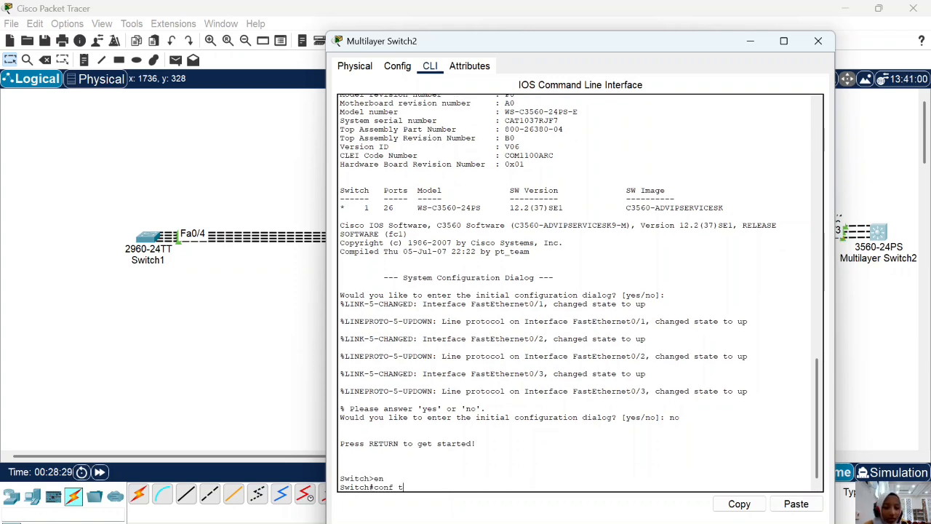
{"action": "key", "text": "Return"}
{"action": "type", "text": "int "}
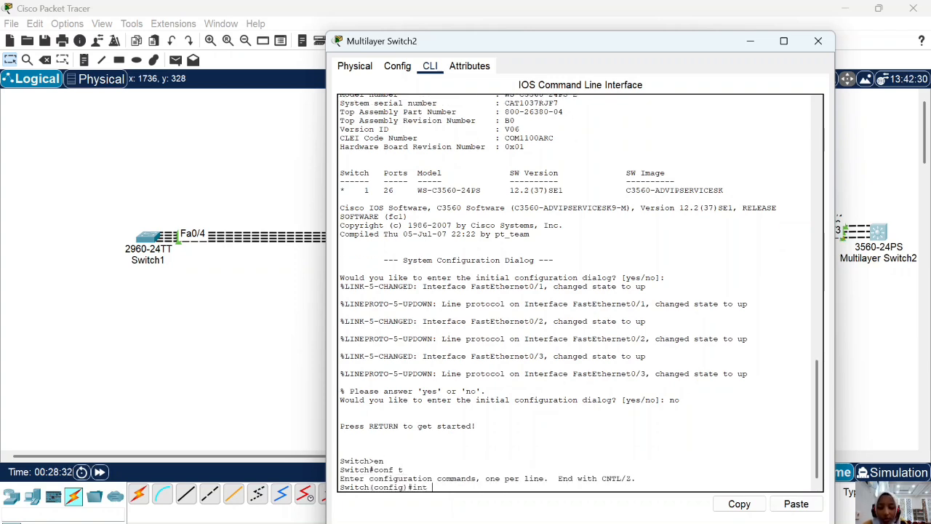
{"action": "type", "text": "range "}
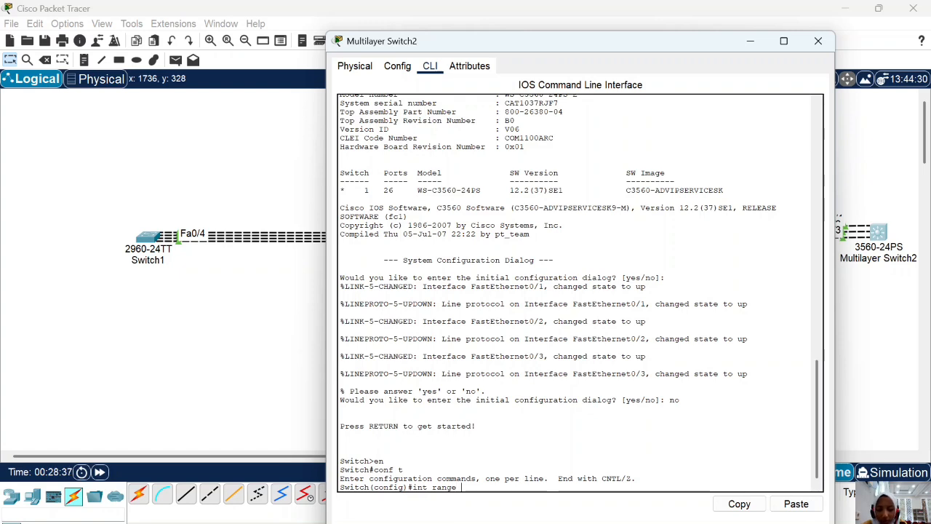
{"action": "type", "text": "fa0/1-3"}
{"action": "key", "text": "Return"}
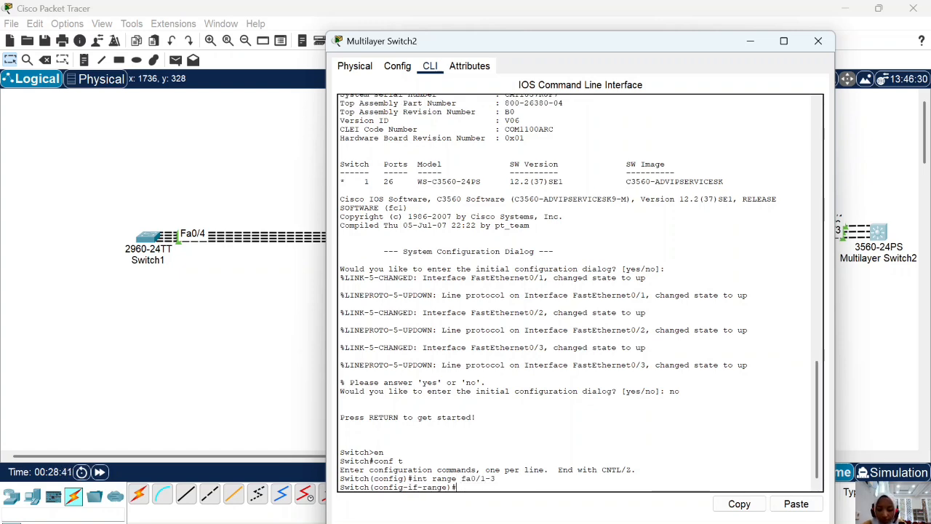
Apply no switchport to the fa0/1-3 range on Multilayer Switch2 and close its window.
{"action": "type", "text": "no"}
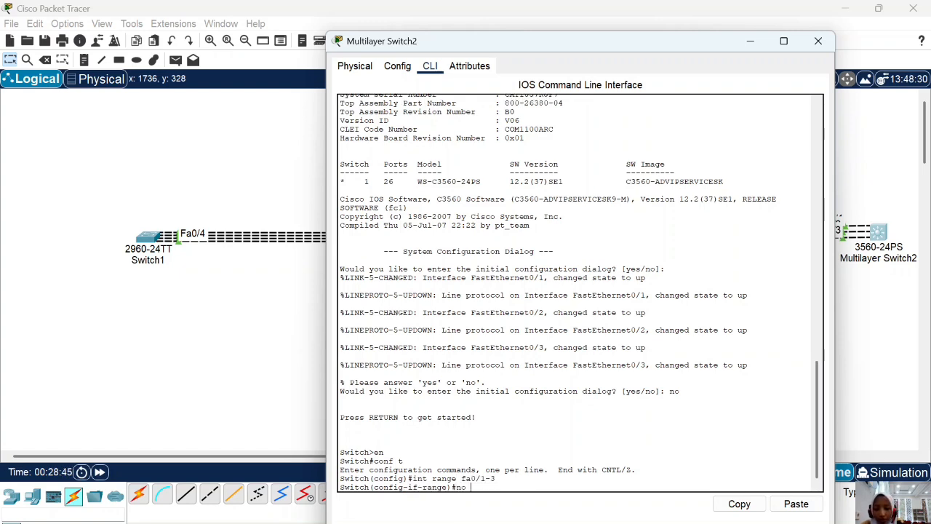
{"action": "type", "text": " switchpot"}
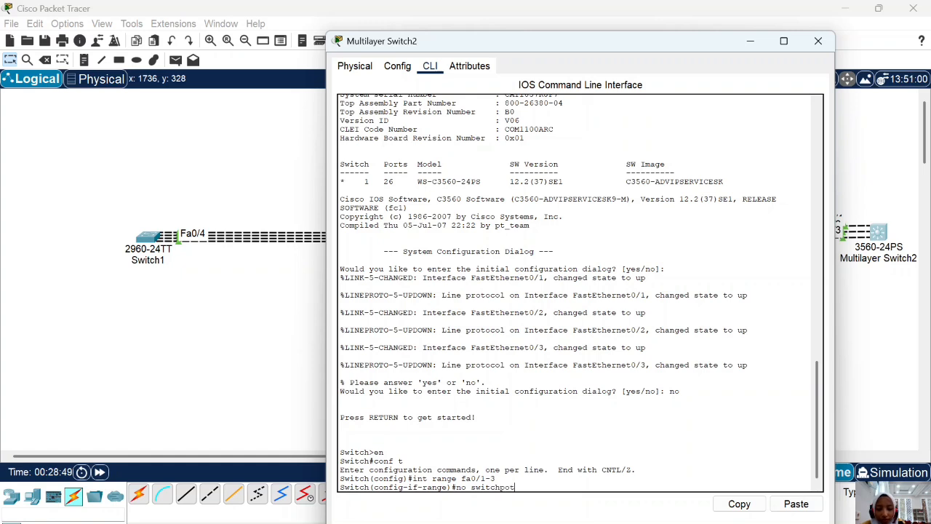
{"action": "key", "text": "BackSpace"}
{"action": "type", "text": "rt"}
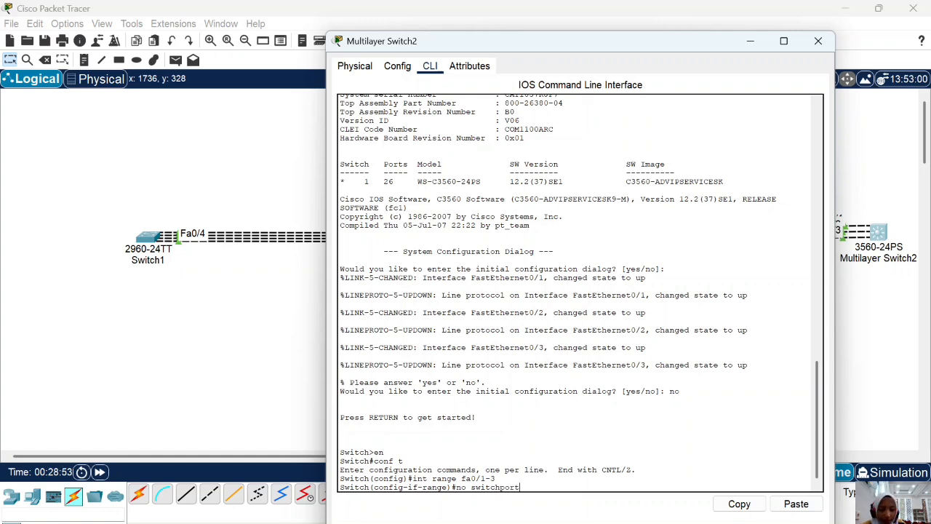
{"action": "key", "text": "Return"}
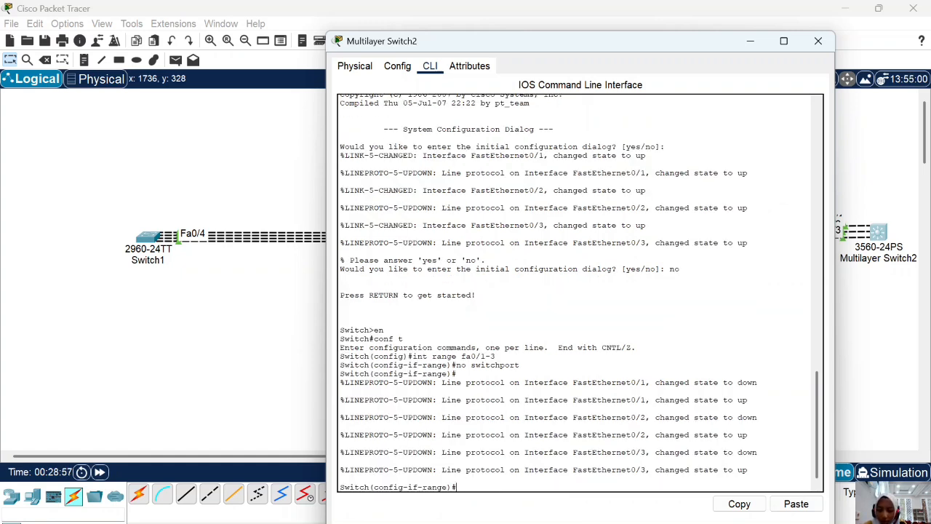
{"action": "left_click", "coordinate": [818, 40]}
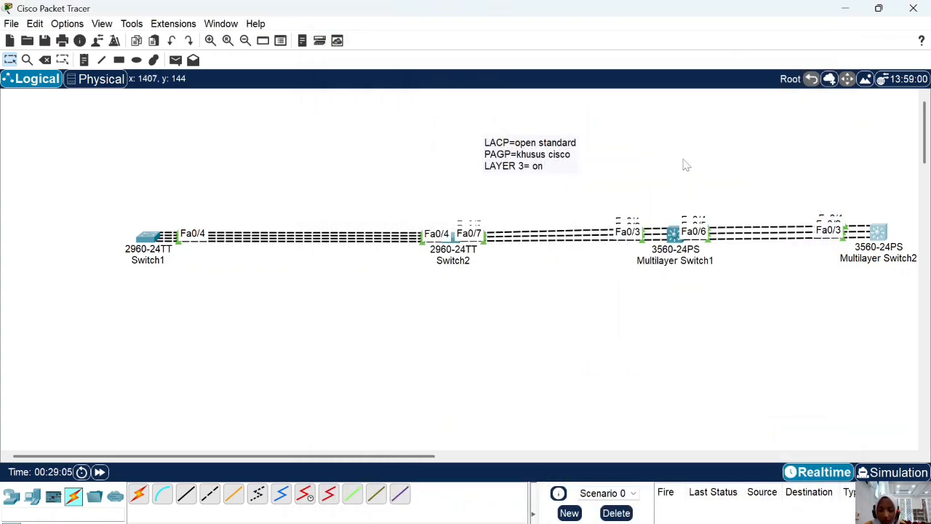
On Multilayer Switch1, list the channel-group 3 mode options, apply channel-group 3 mode on to fa0/4-6, and close its window.
{"action": "left_click", "coordinate": [673, 233]}
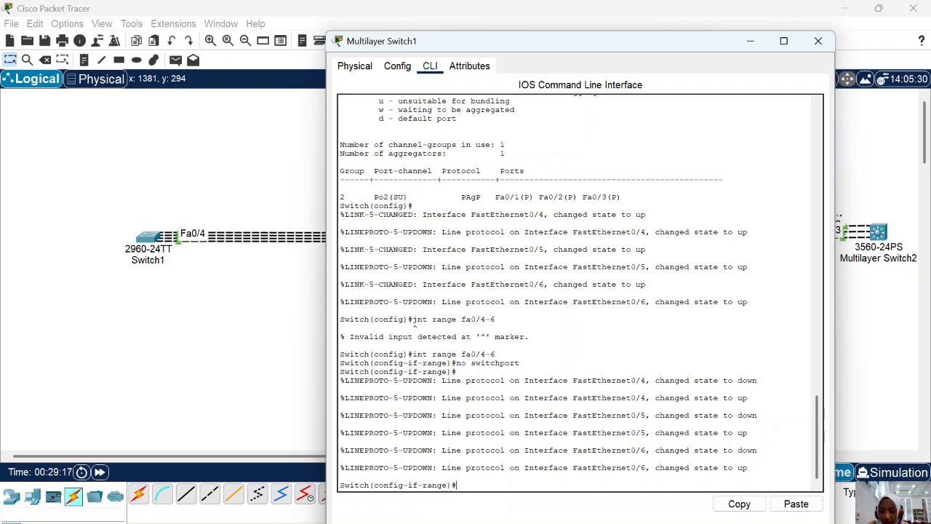
{"action": "type", "text": "channwl"}
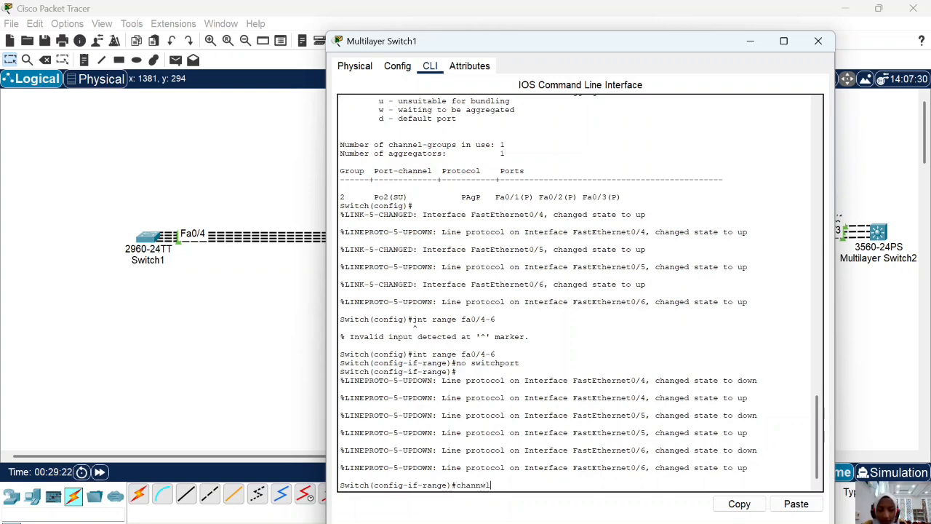
{"action": "key", "text": "BackSpace"}
{"action": "key", "text": "BackSpace"}
{"action": "type", "text": "el-"}
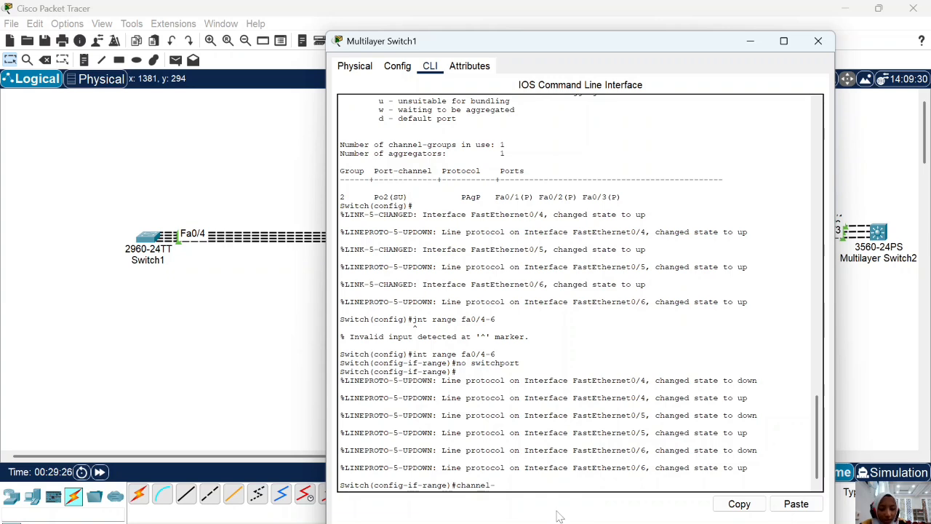
{"action": "type", "text": "group"}
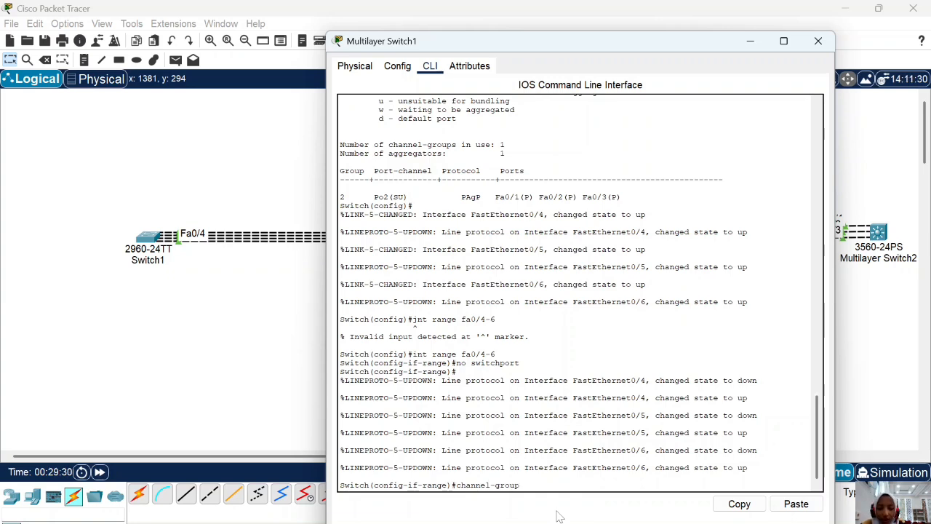
{"action": "type", "text": " 3 mode /"}
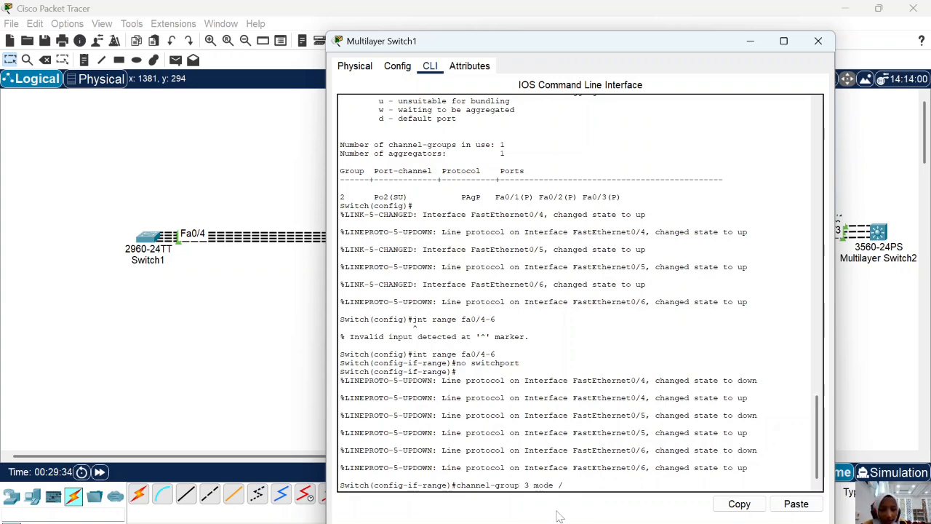
{"action": "key", "text": "BackSpace"}
{"action": "type", "text": "?"}
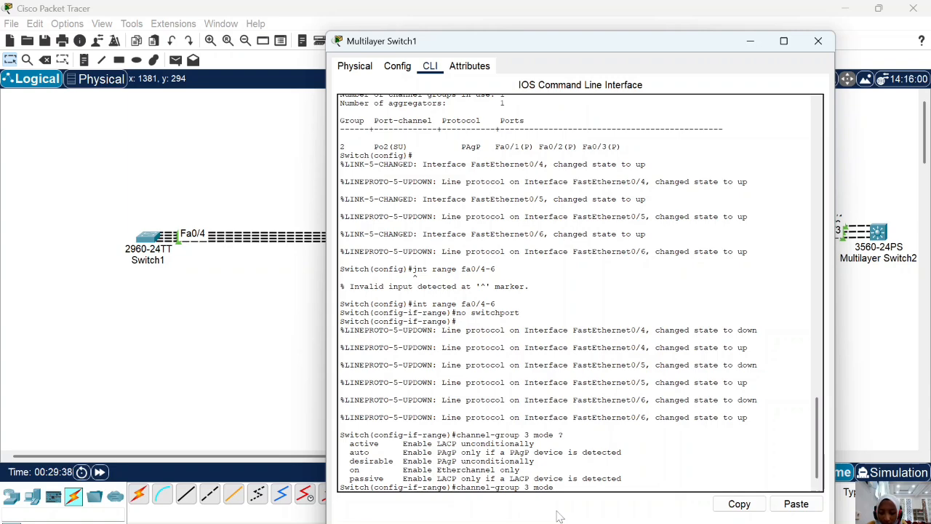
{"action": "type", "text": "on"}
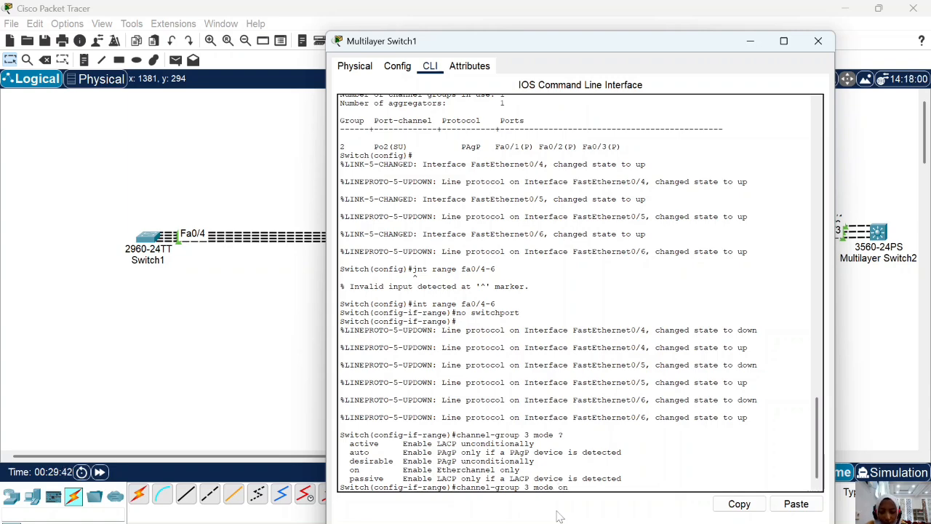
{"action": "key", "text": "Return"}
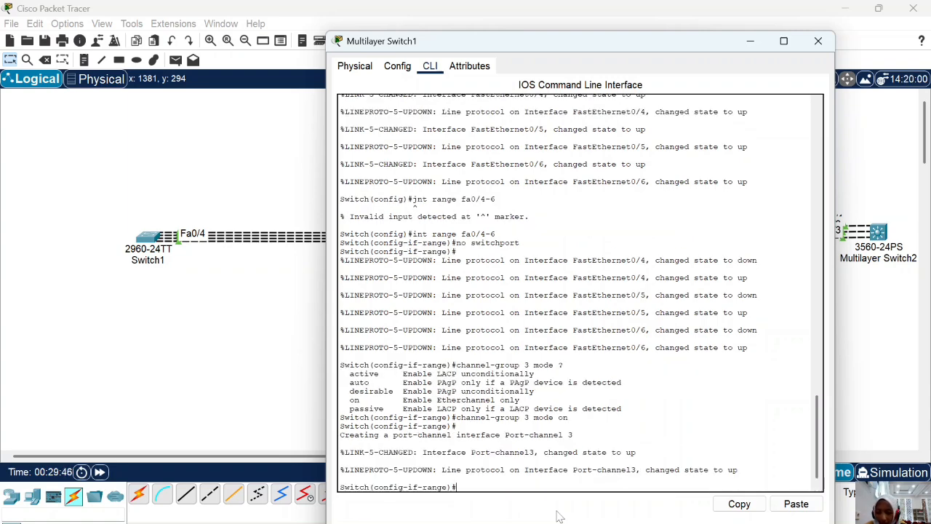
{"action": "left_click", "coordinate": [818, 41]}
Apply channel-group 3 mode on to the fa0/1-3 range on Multilayer Switch2 and close its window.
{"action": "left_click", "coordinate": [878, 231]}
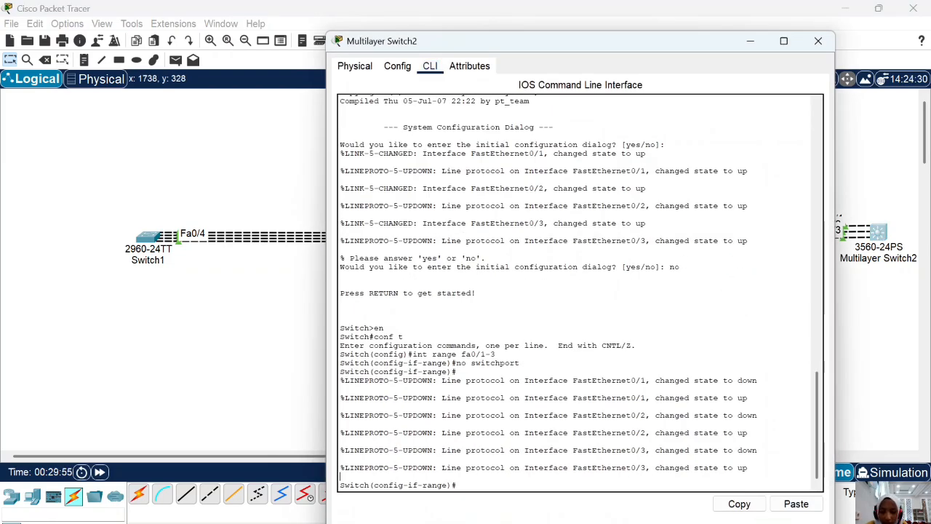
{"action": "type", "text": "cha"}
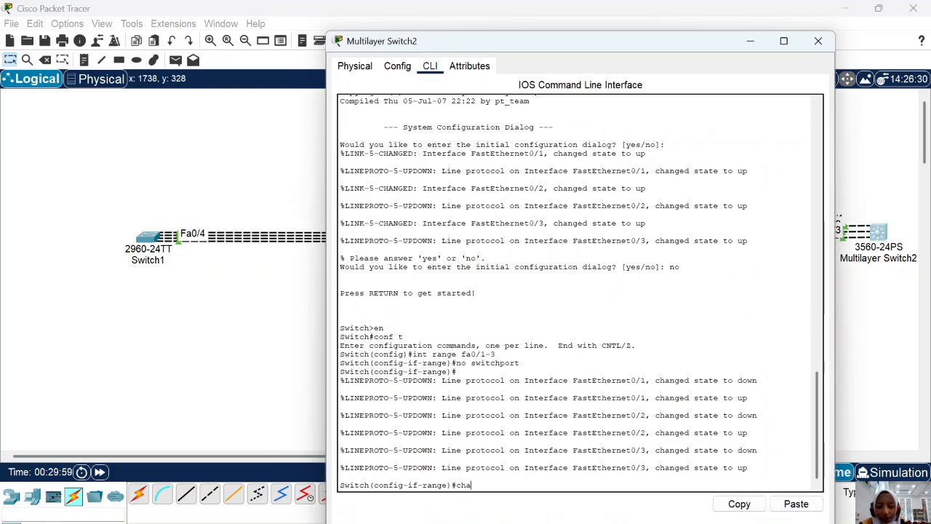
{"action": "type", "text": "nnel-grou"}
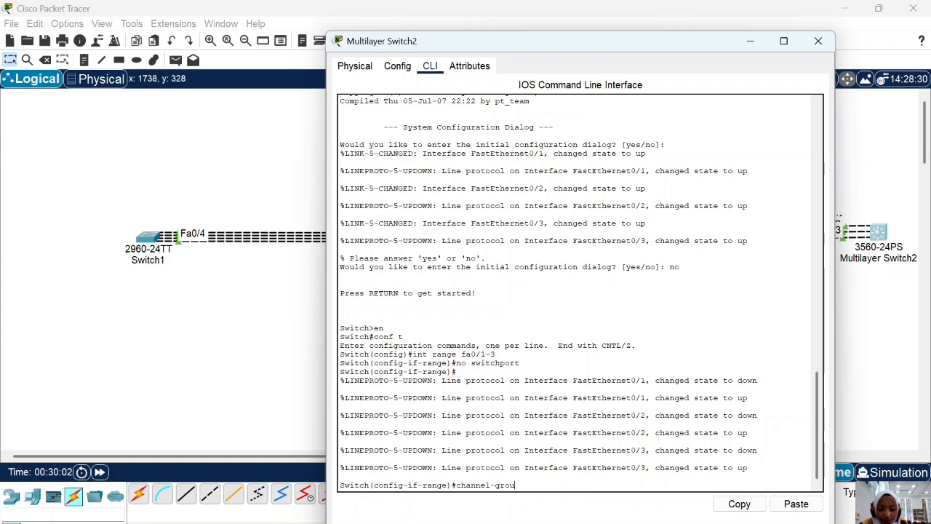
{"action": "type", "text": "p 3 mod"}
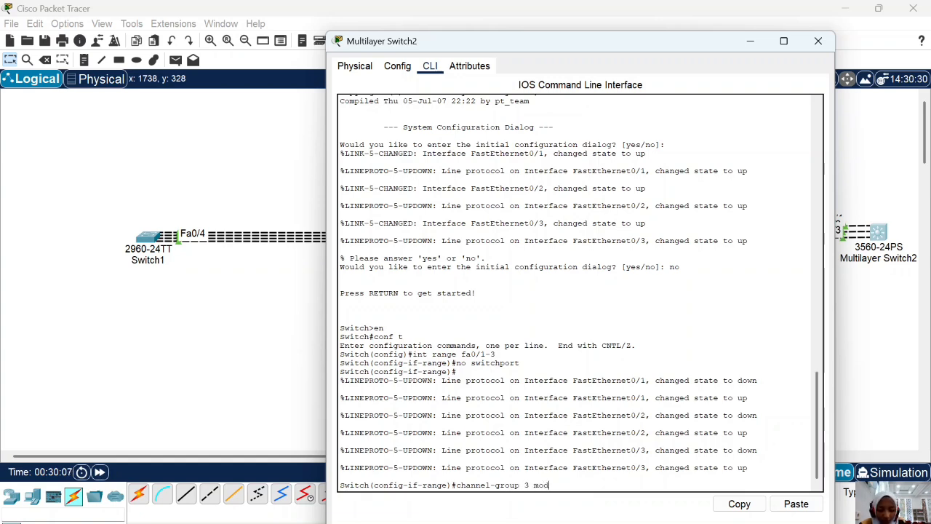
{"action": "type", "text": "e on"}
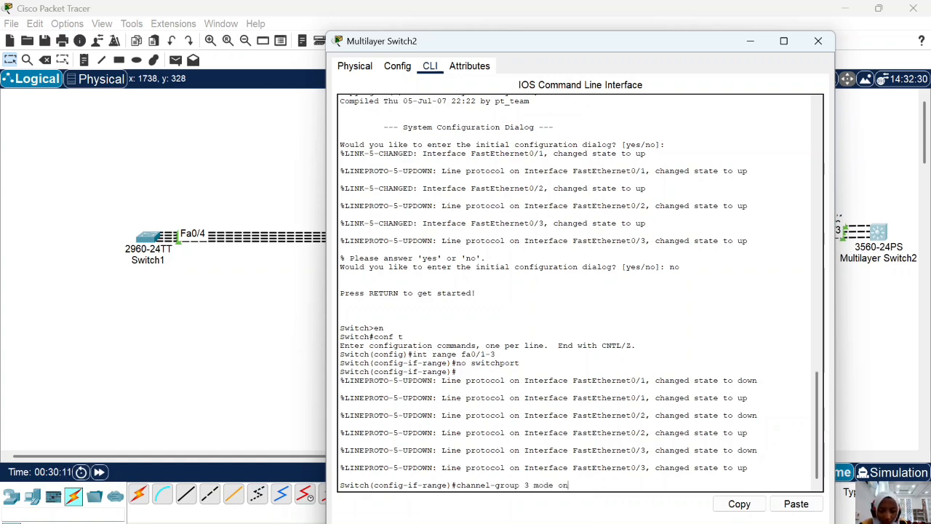
{"action": "key", "text": "Return"}
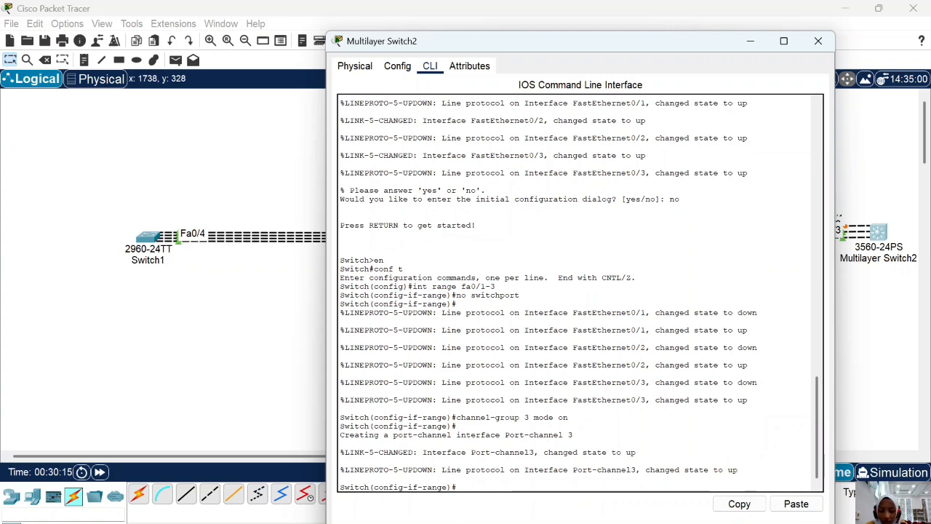
{"action": "left_click", "coordinate": [819, 41]}
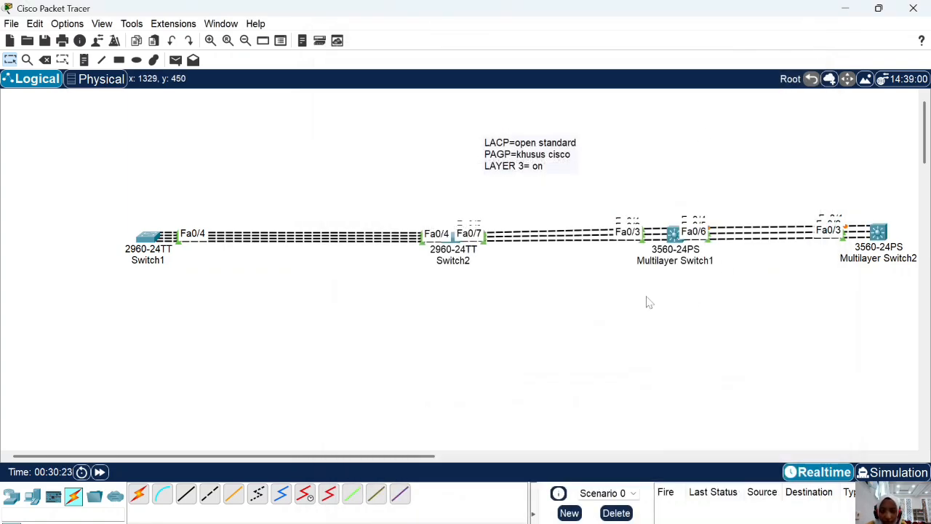
Assign IP address 10.10.10.1 255.255.255.0 to interface po3 on Multilayer Switch1 and close its window.
{"action": "left_click", "coordinate": [675, 250]}
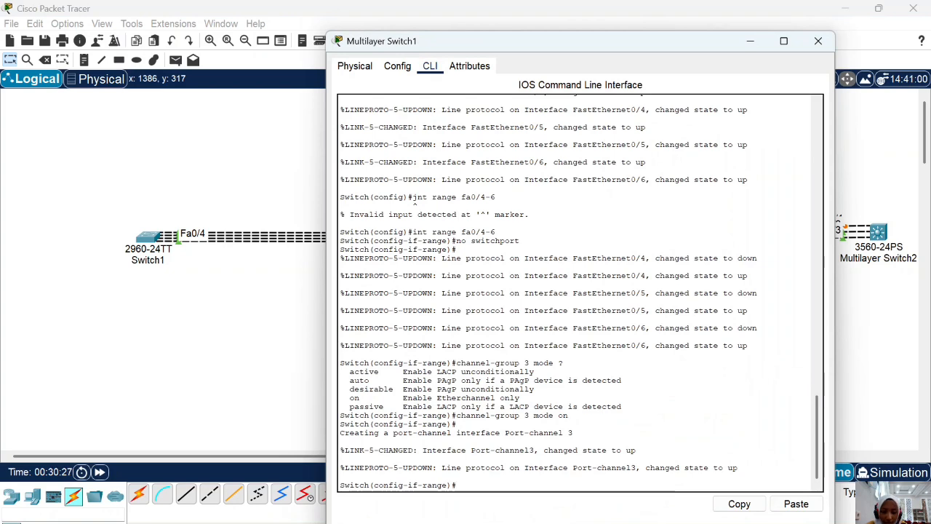
{"action": "type", "text": "int po3"}
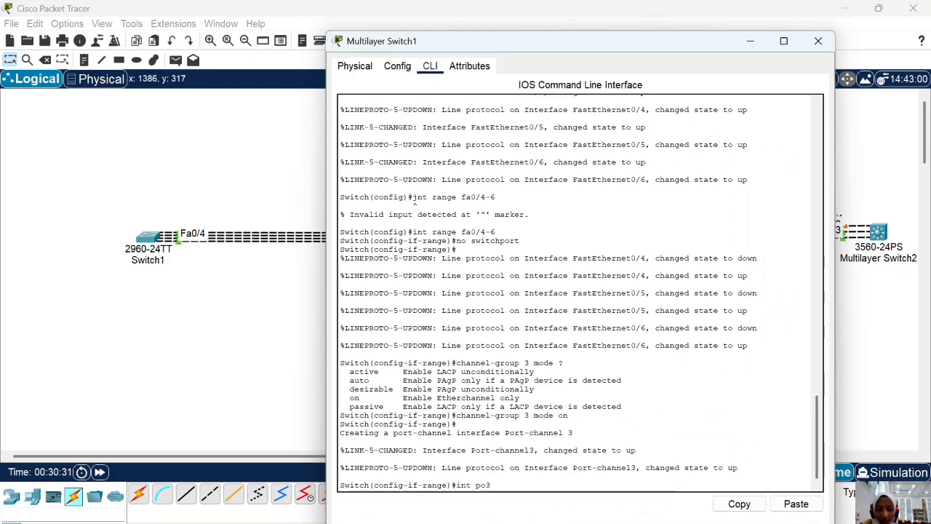
{"action": "key", "text": "Return"}
{"action": "type", "text": "ip add 10"}
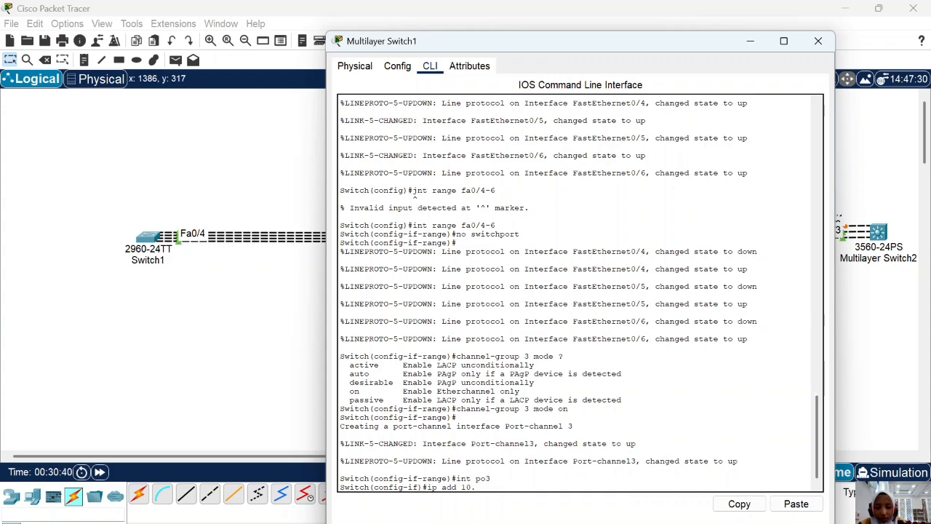
{"action": "type", "text": ".10.10.1"}
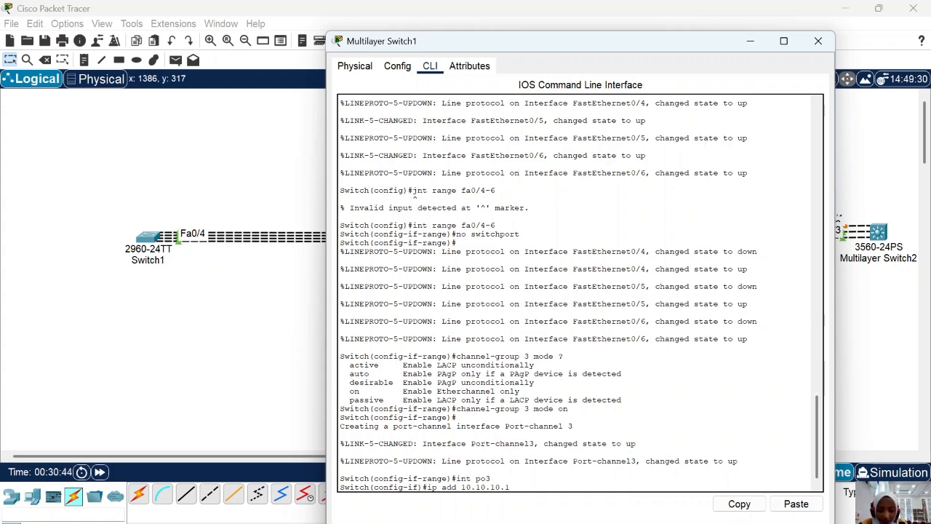
{"action": "type", "text": " 255.2"}
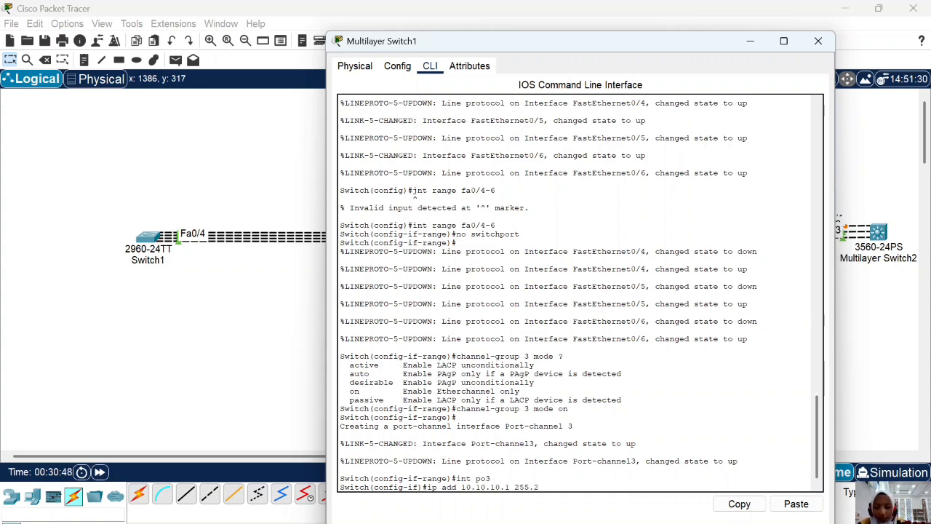
{"action": "type", "text": "55.255"}
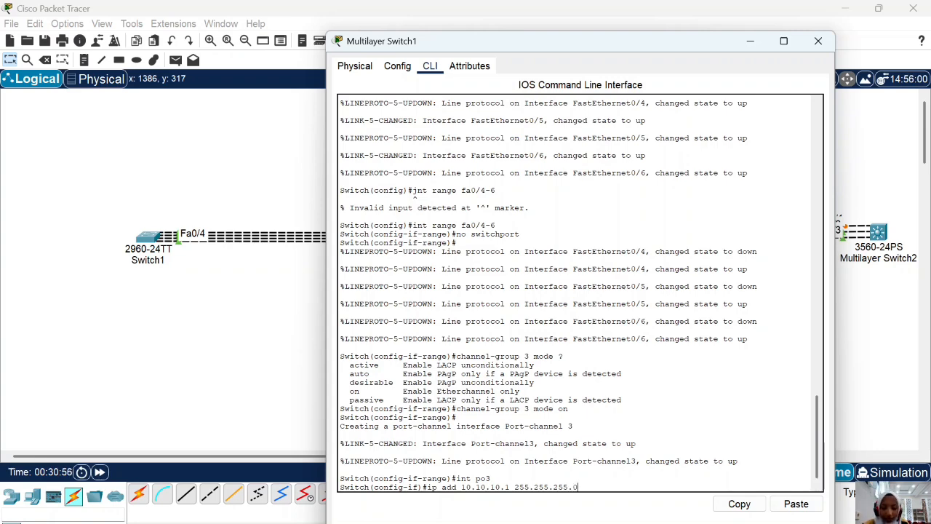
{"action": "type", "text": ".0"}
{"action": "key", "text": "Return"}
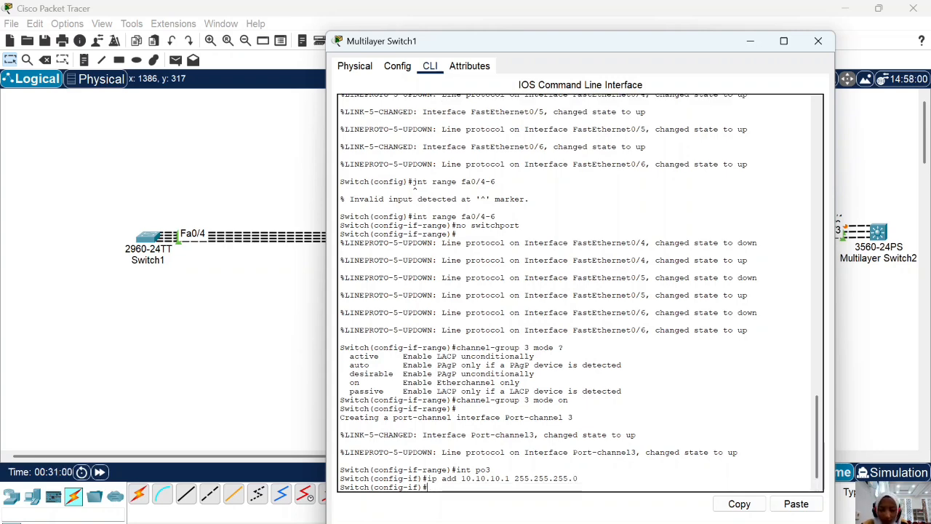
{"action": "left_click", "coordinate": [818, 41]}
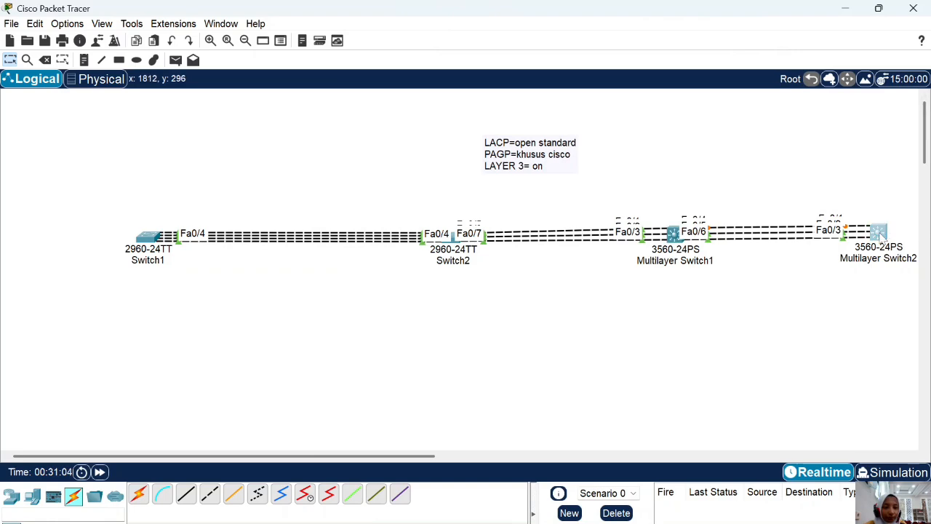
Assign IP address 10.10.10.2 255.255.255.0 to interface po3 on Multilayer Switch2.
{"action": "left_click", "coordinate": [879, 231]}
{"action": "type", "text": "int "}
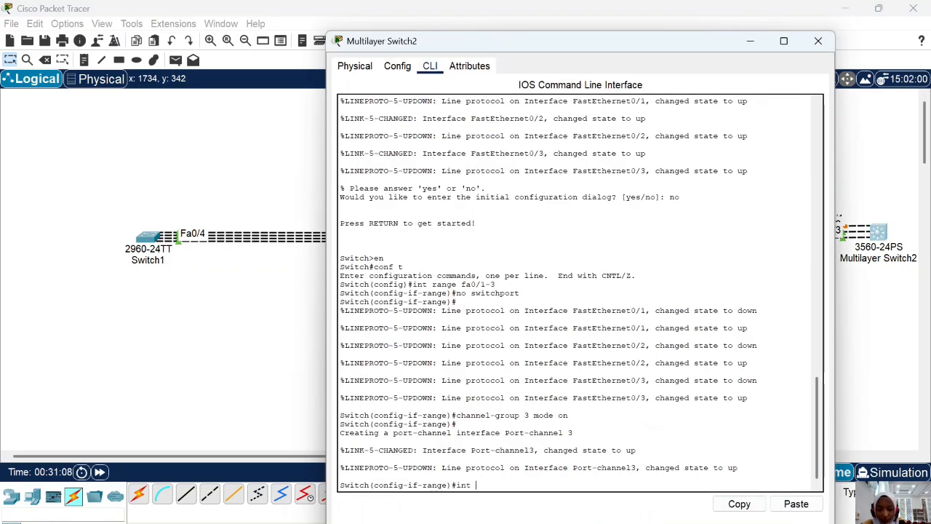
{"action": "type", "text": "po3"}
{"action": "key", "text": "Return"}
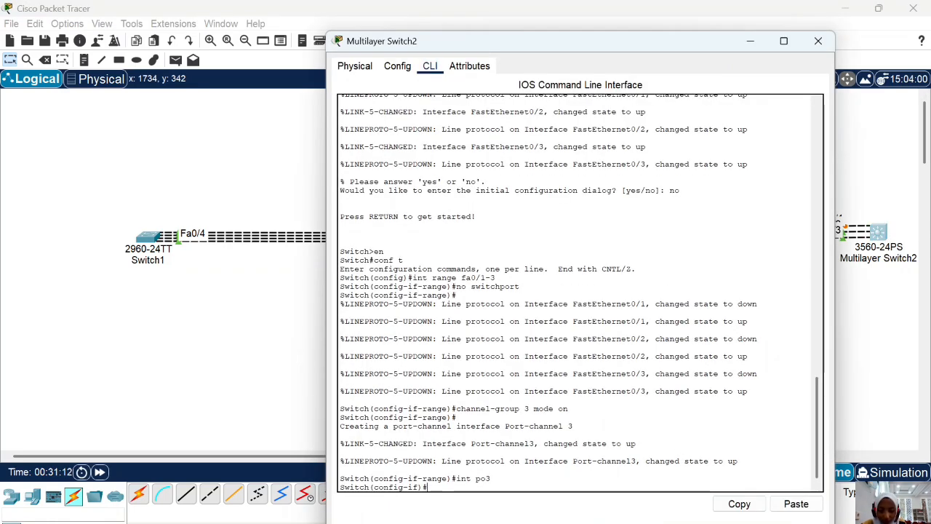
{"action": "type", "text": "ip add "}
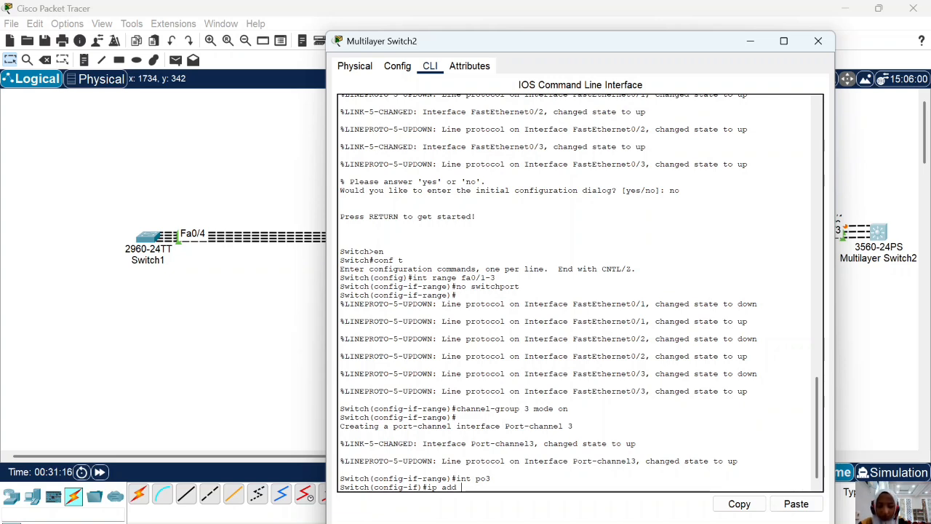
{"action": "type", "text": "10.10.10"}
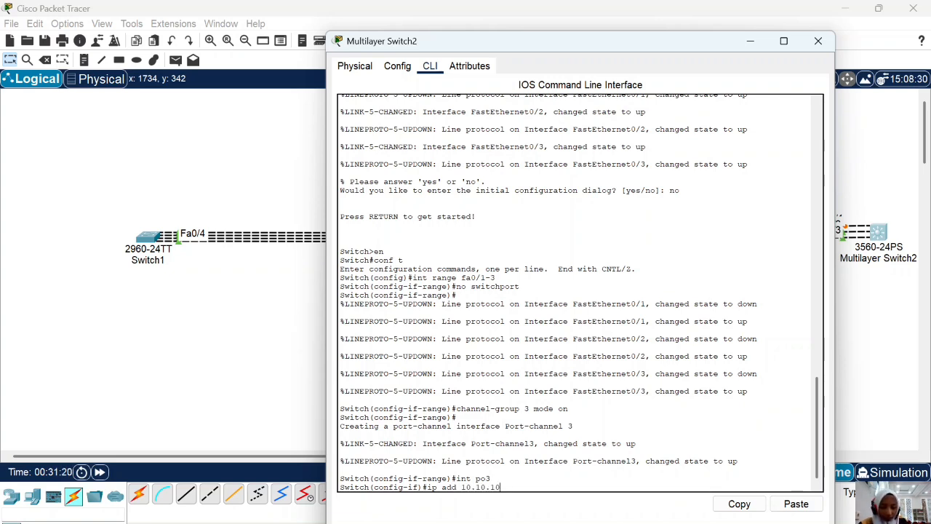
{"action": "type", "text": ".2 255."}
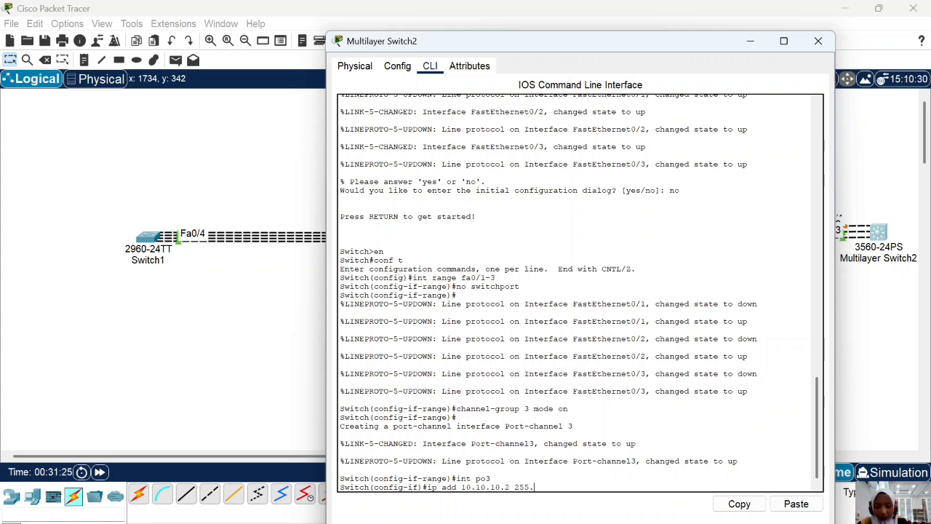
{"action": "type", "text": "255.255.255.0"}
{"action": "key", "text": "Return"}
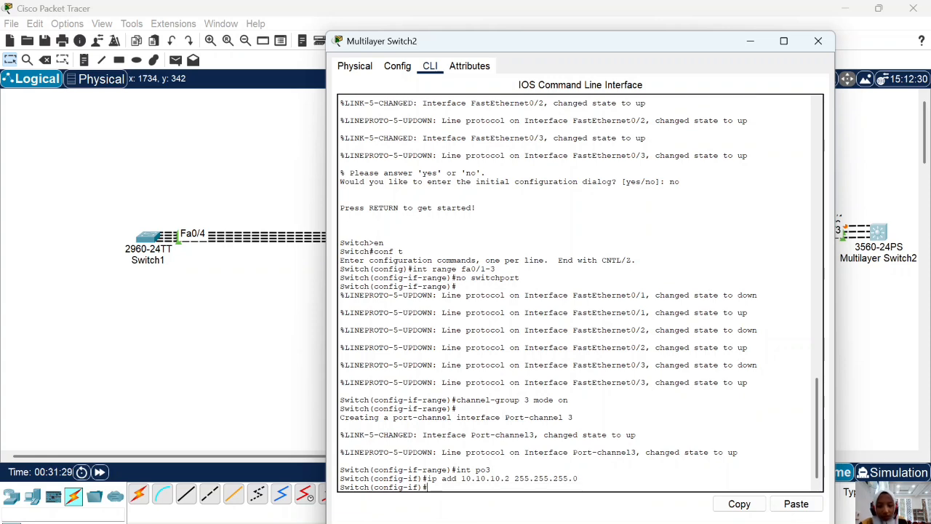
Show the EtherChannel summary on Multilayer Switch2 from interface configuration mode with do sh ether sum.
{"action": "type", "text": "do sh "}
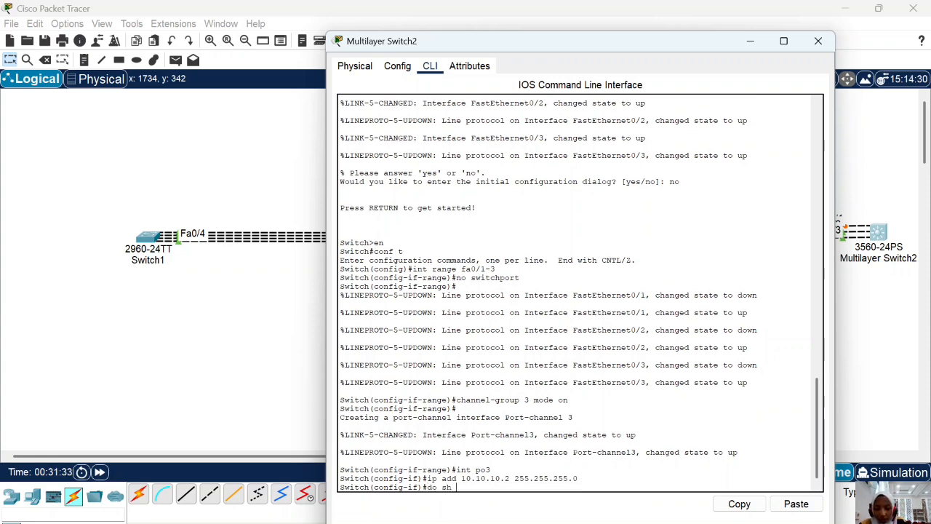
{"action": "type", "text": "ether"}
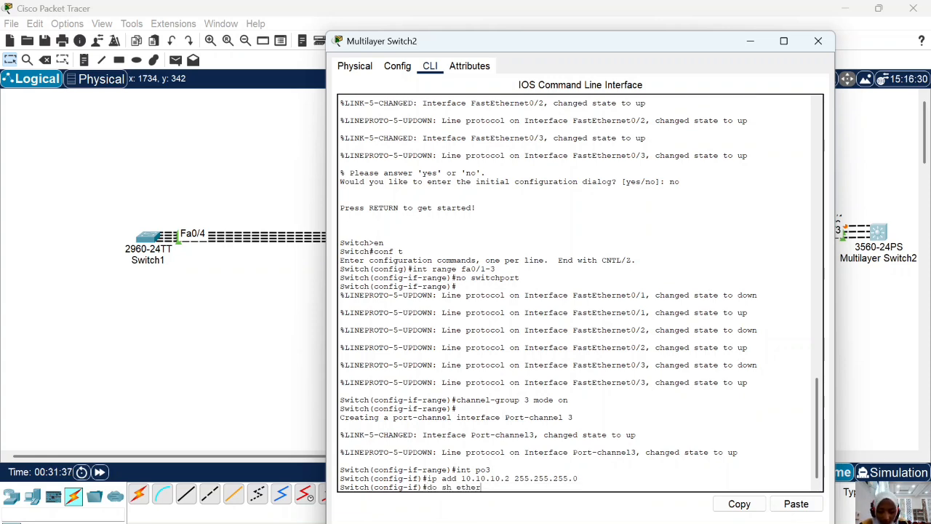
{"action": "type", "text": " sum"}
{"action": "key", "text": "Return"}
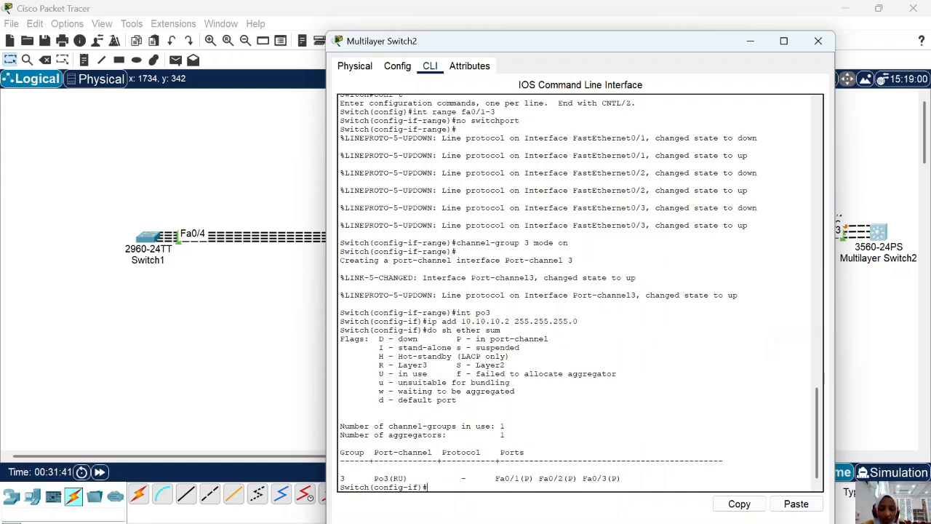